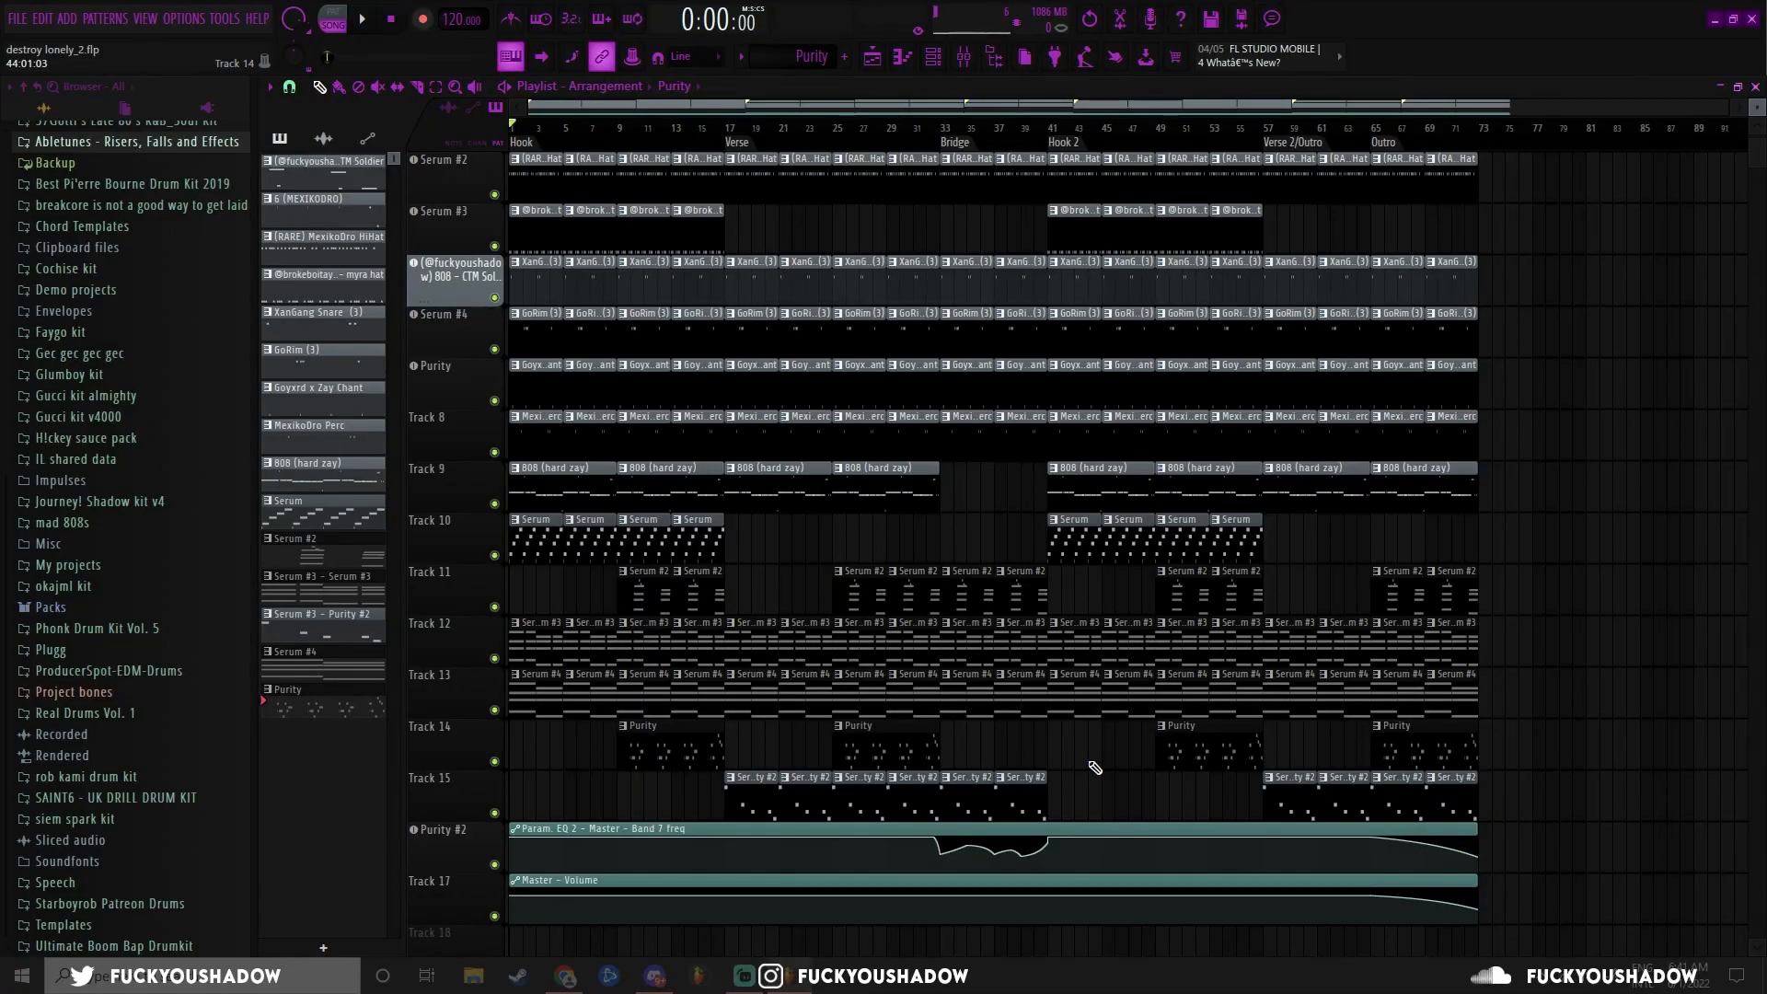
- Open the channel rack and audition the drum channels in order, from the CTM Soldier 808 down past the XanGang Snare
key("F6")
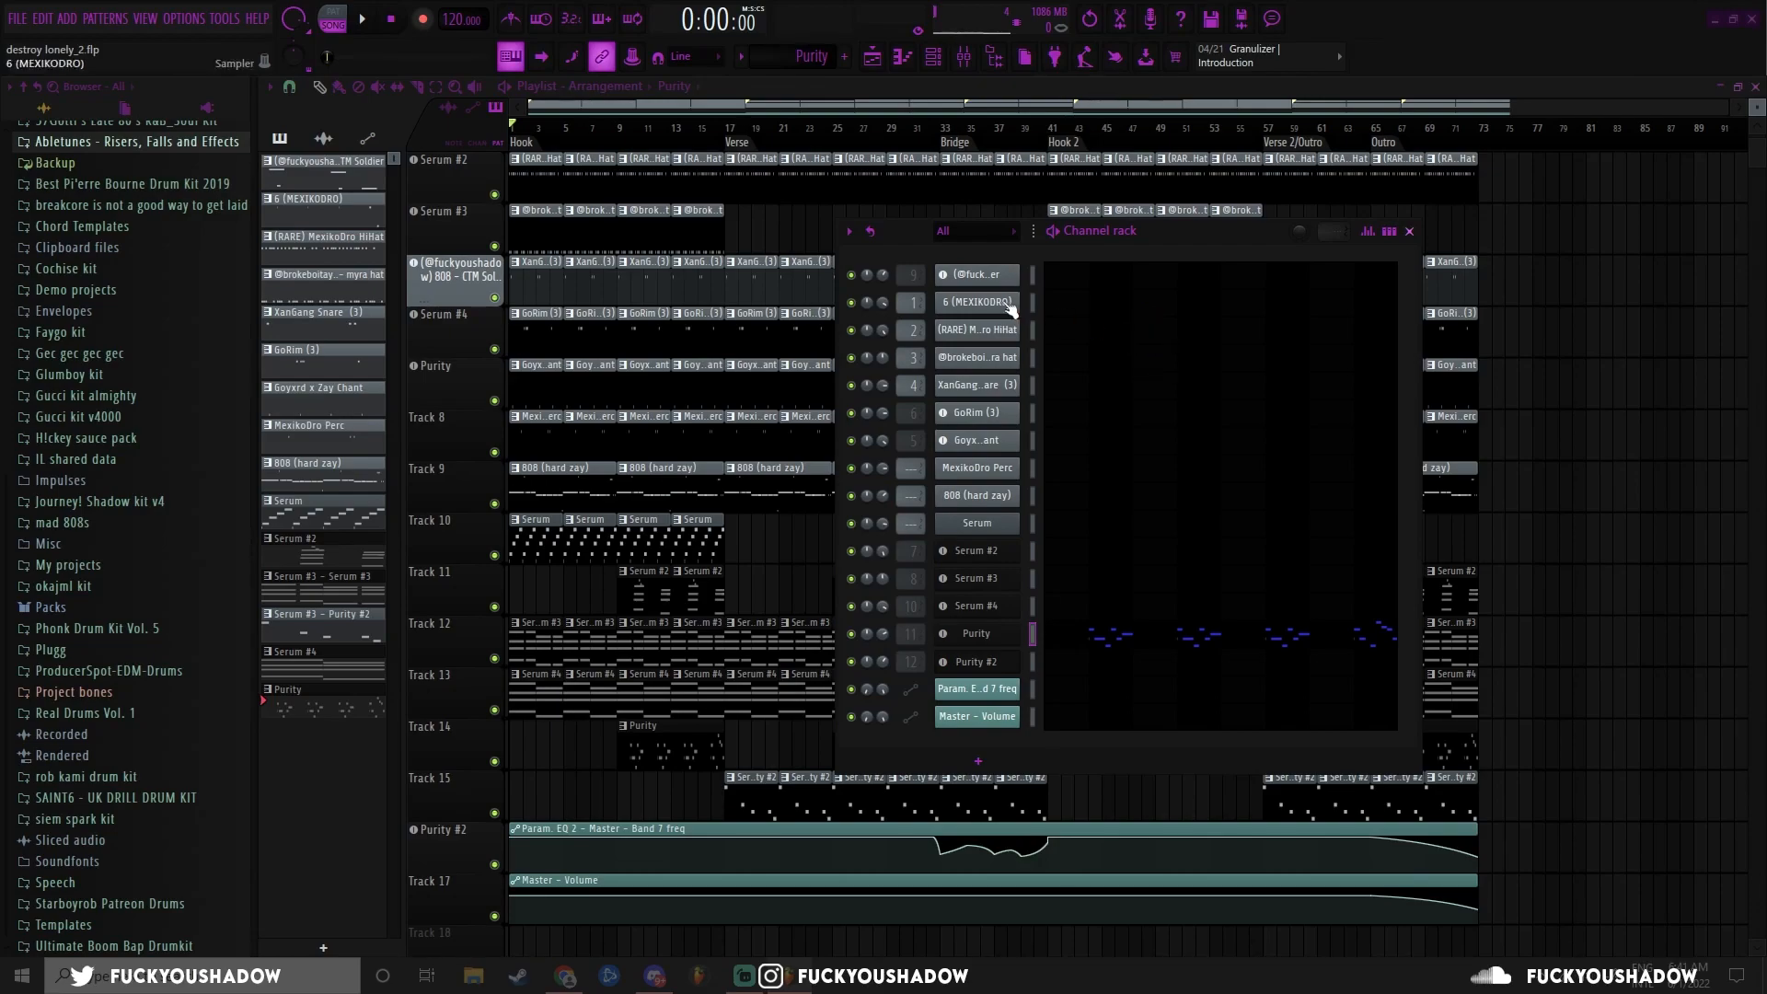
left_click(977, 274)
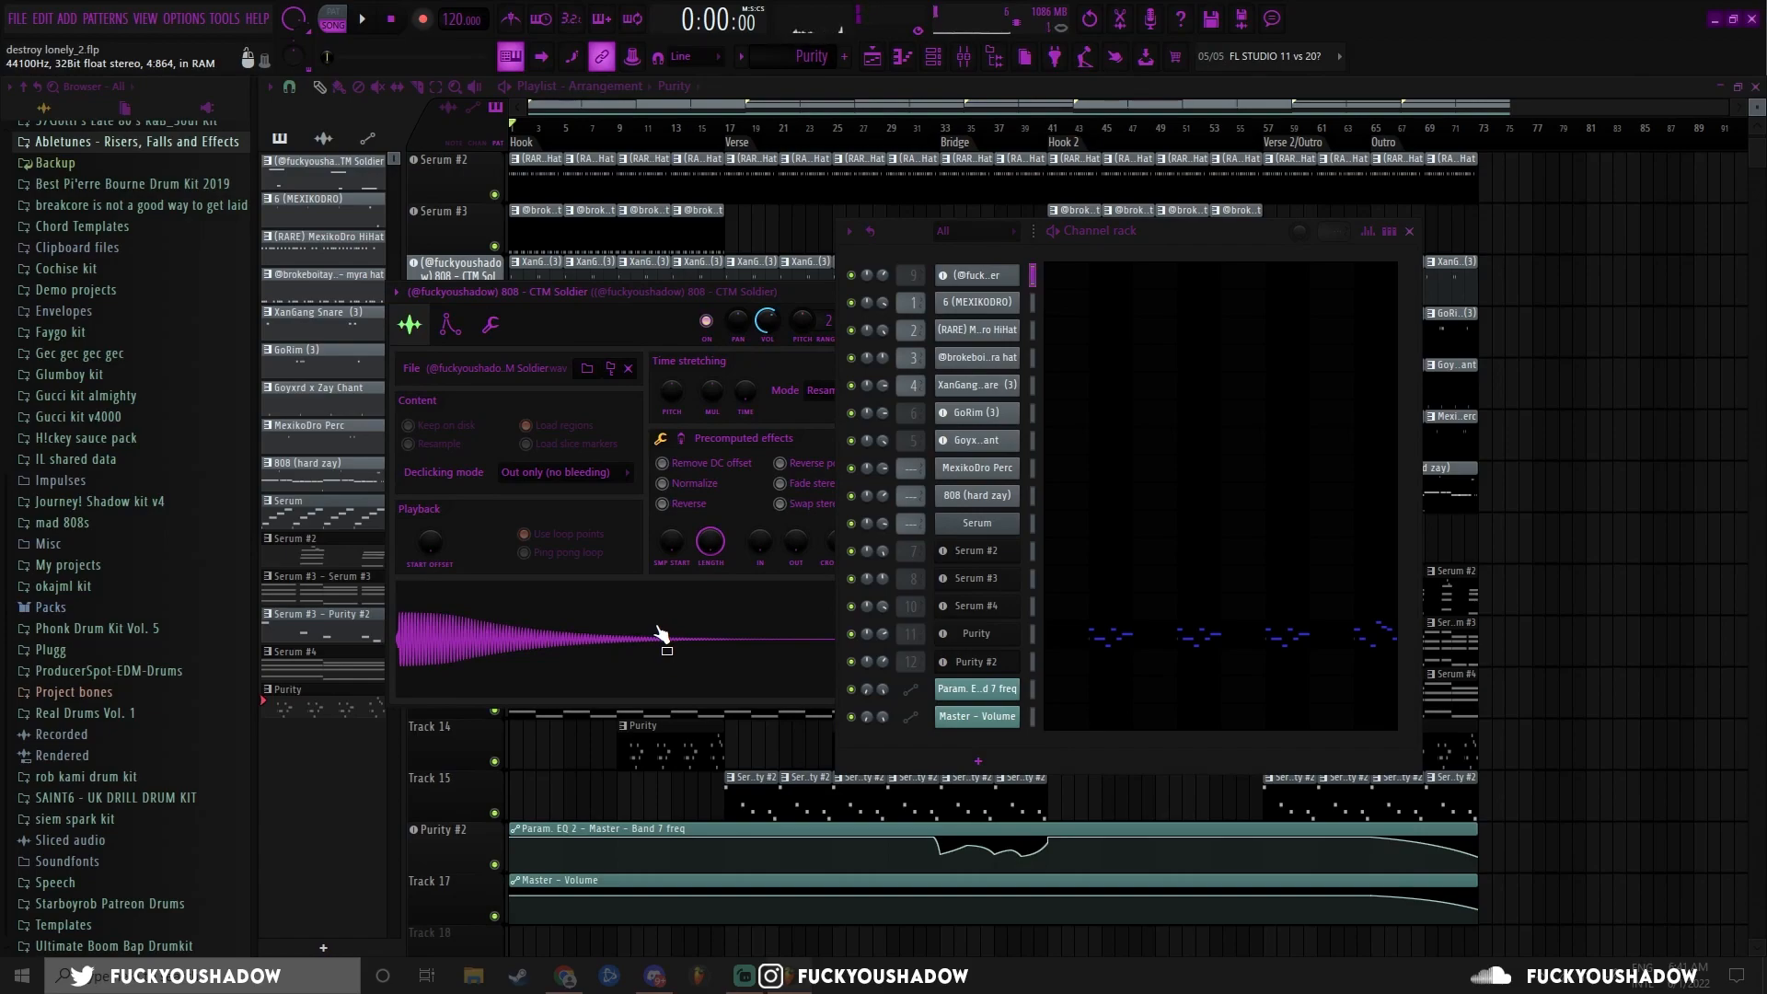
key("Down")
key("Down")
key("Down")
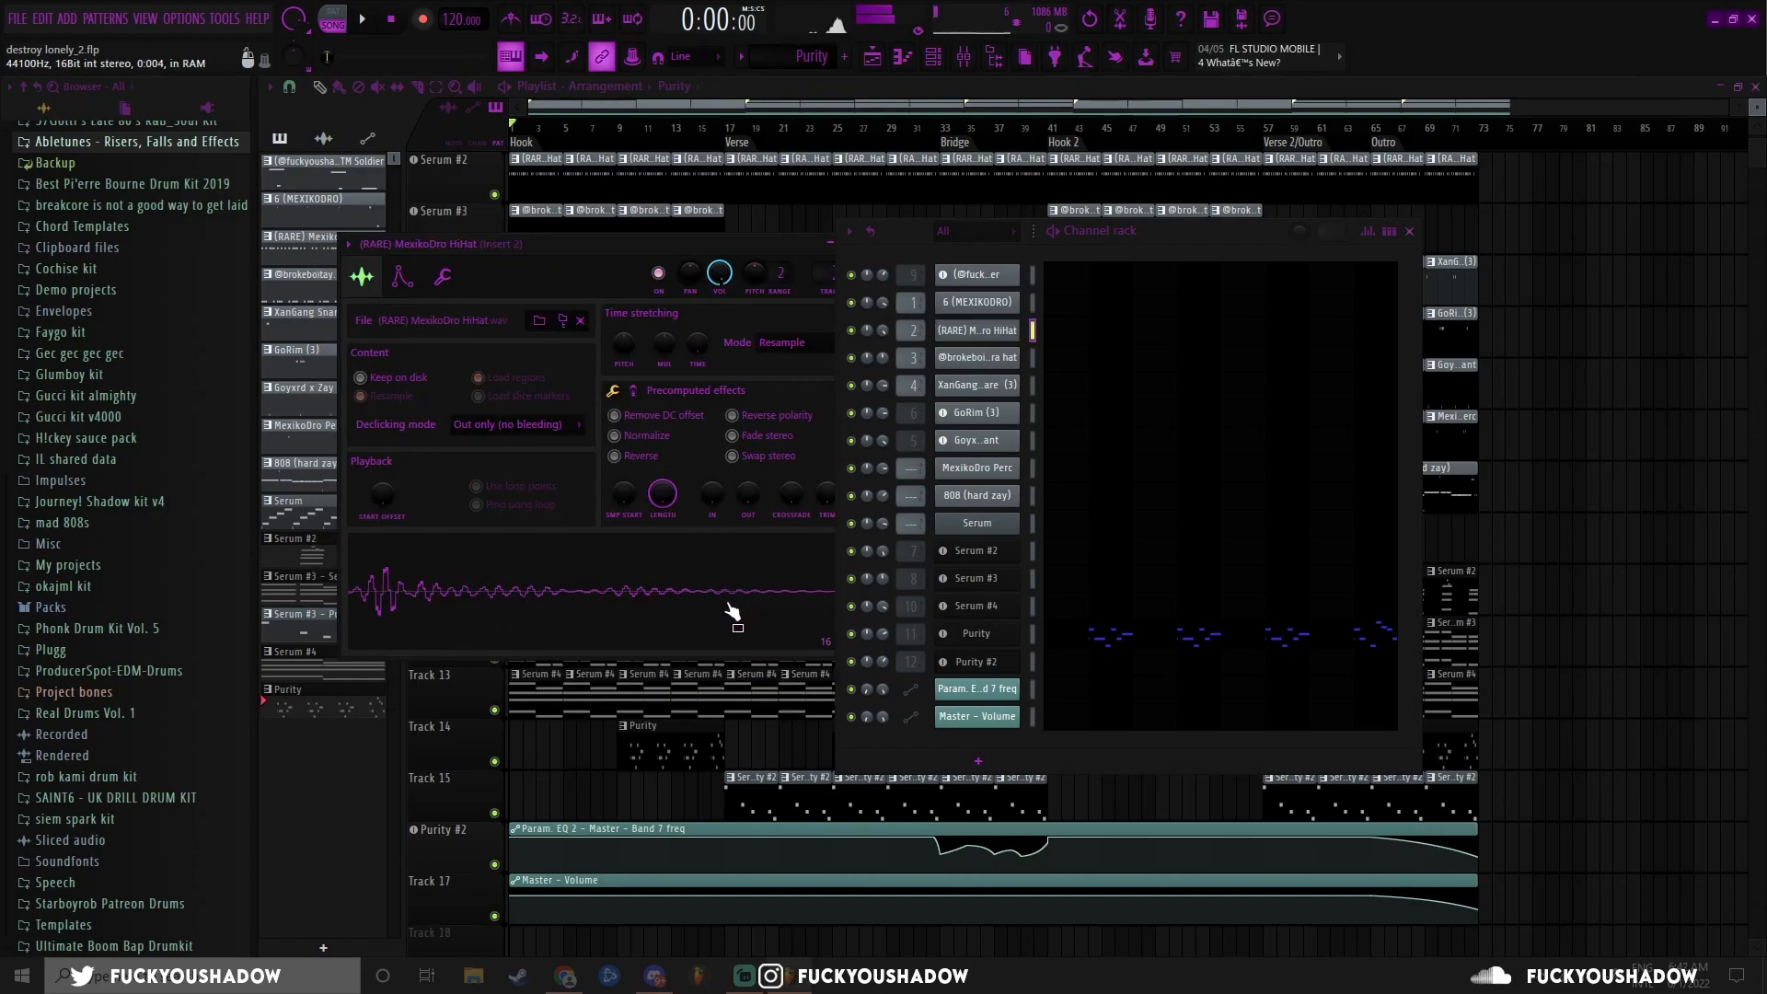
key("Down")
key("Down")
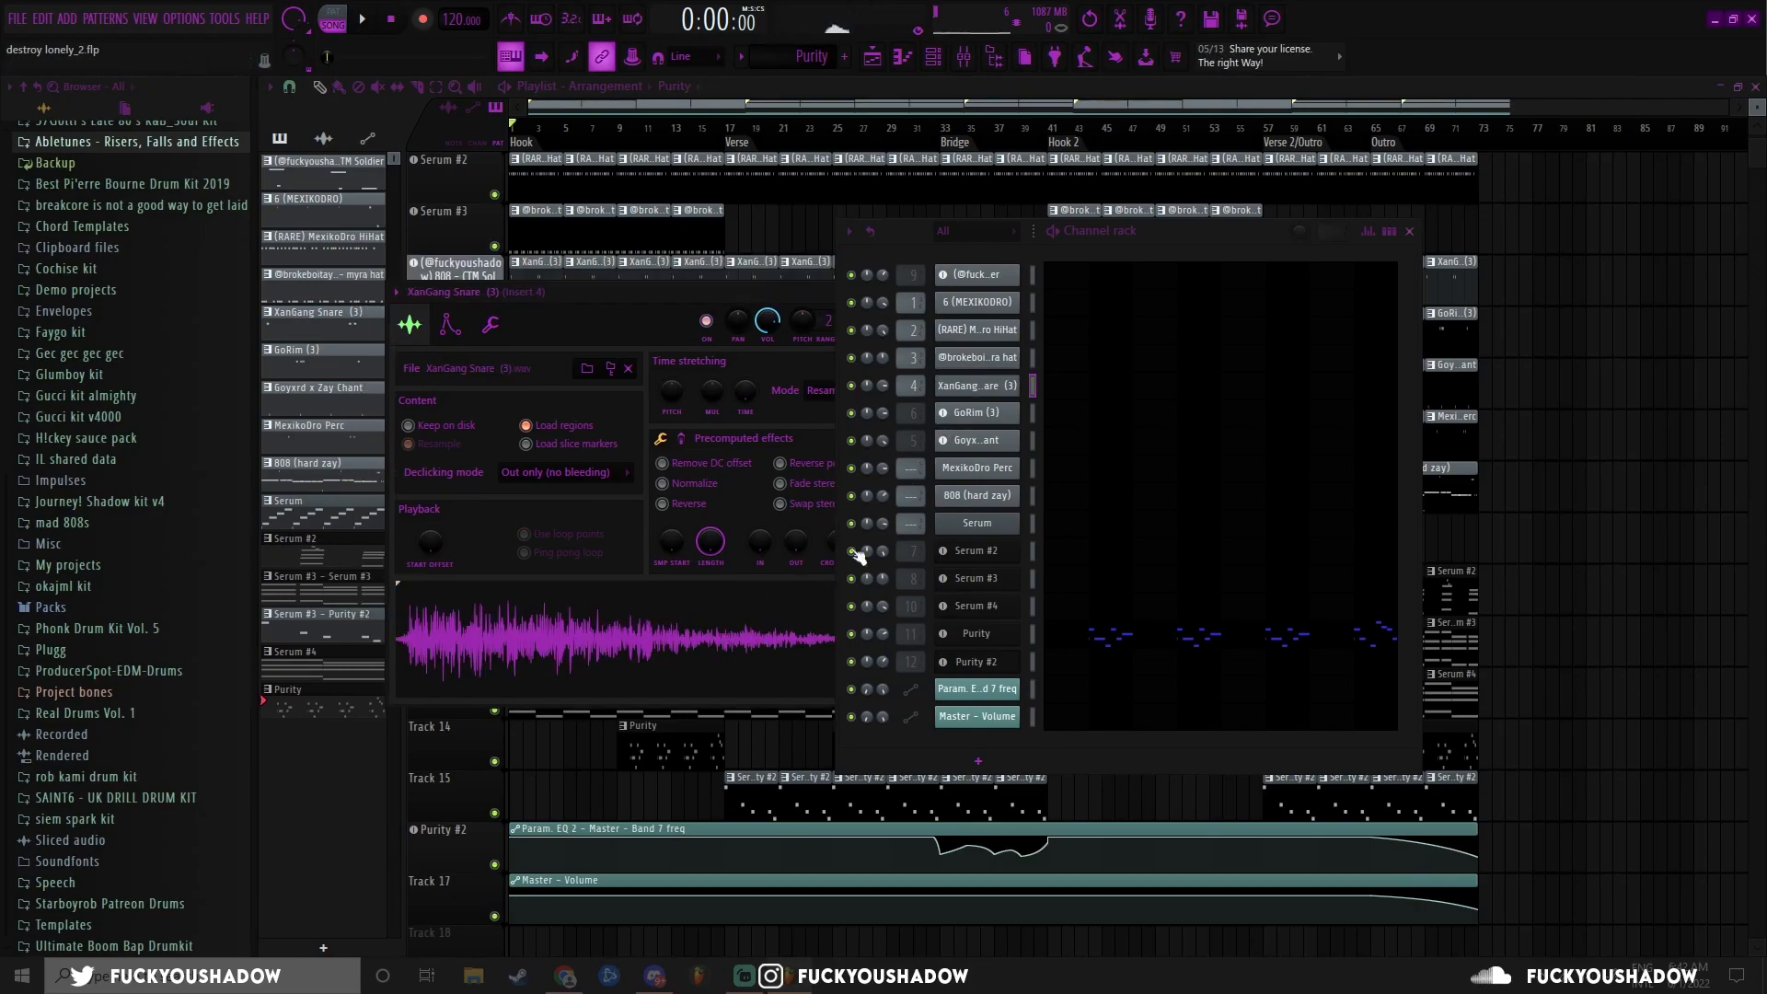
key("Down")
- Route the MexikoDro Perc and 808 (hard zay) channels to their own mixer tracks and save the project
right_click(976, 471)
left_click(1082, 684)
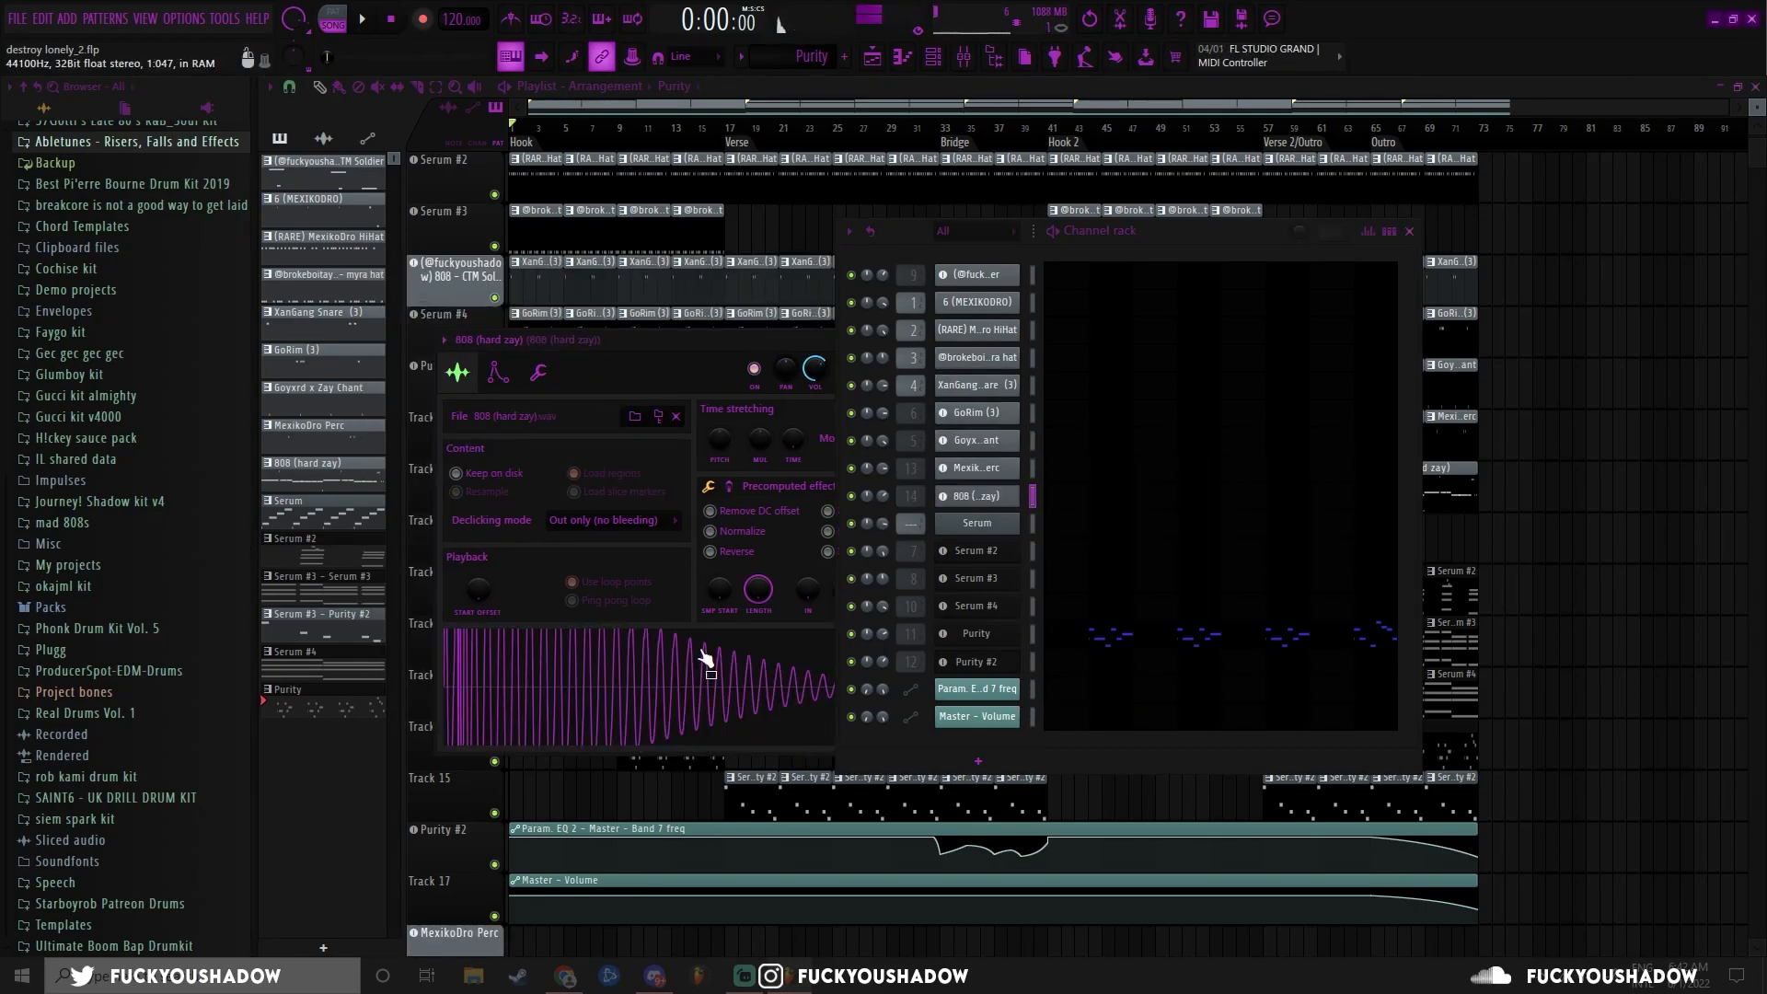
key("ctrl+s")
left_click(823, 220)
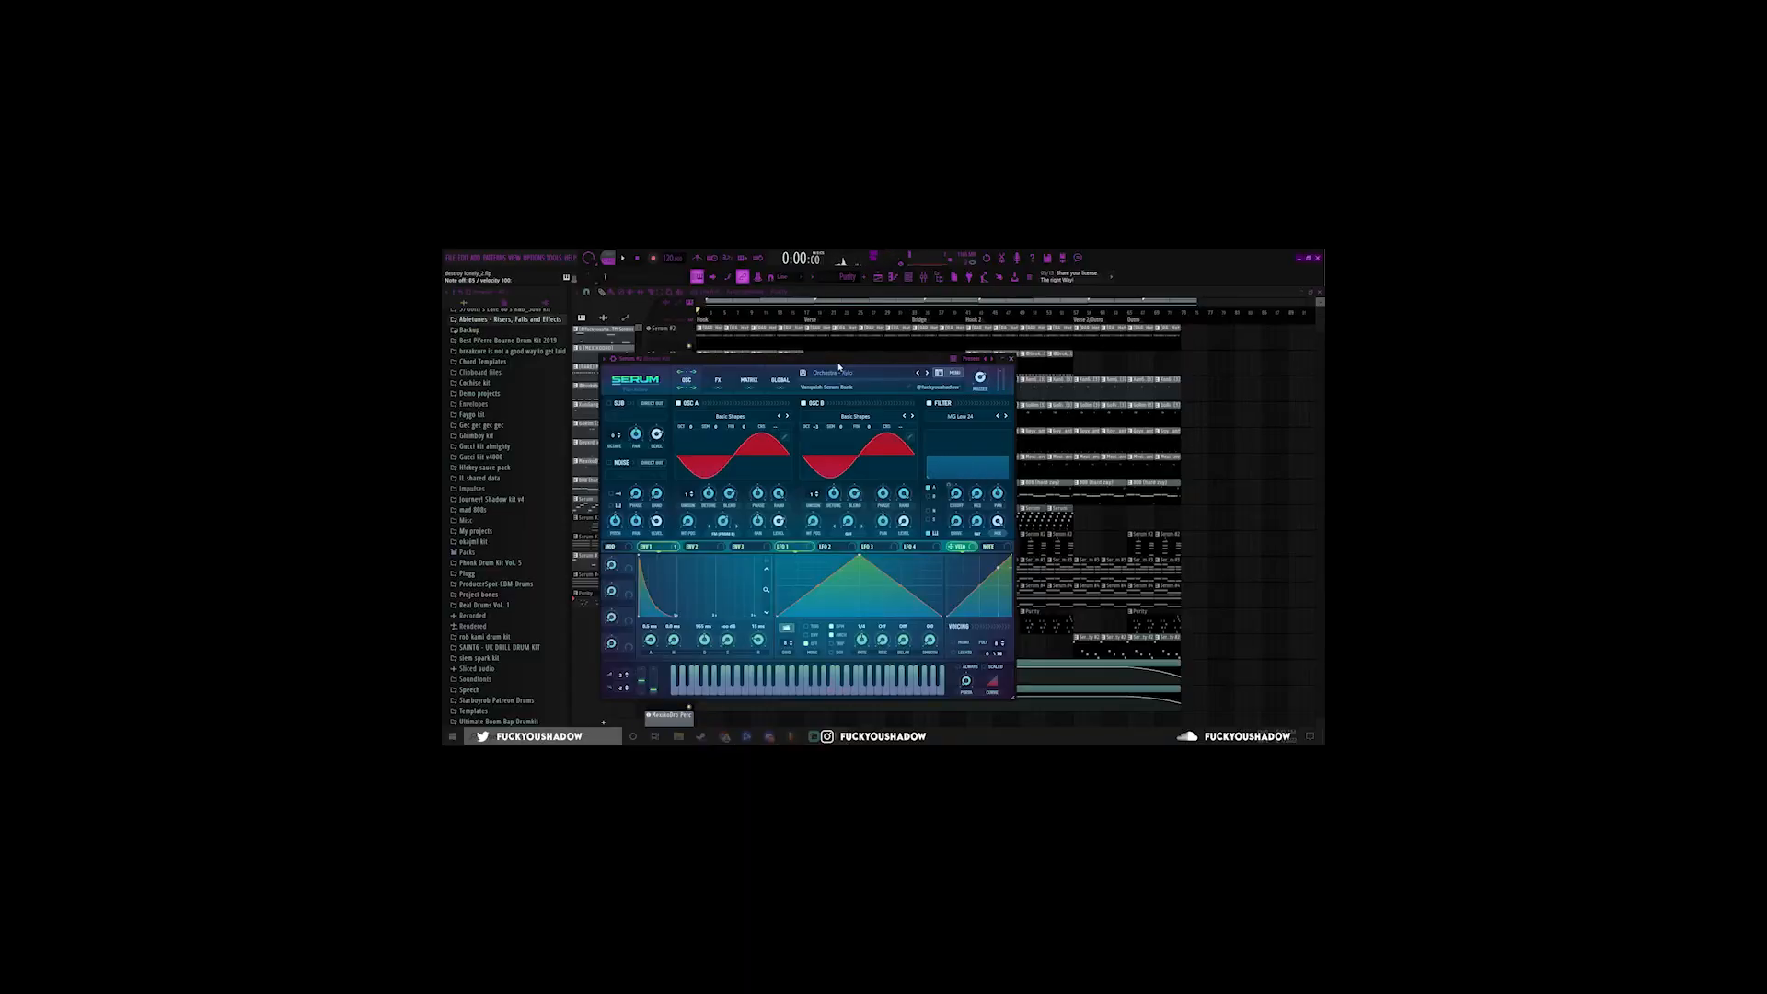
- Audition the Serum preset and play back the Serum #4 chord pattern in the piano roll
key("b")
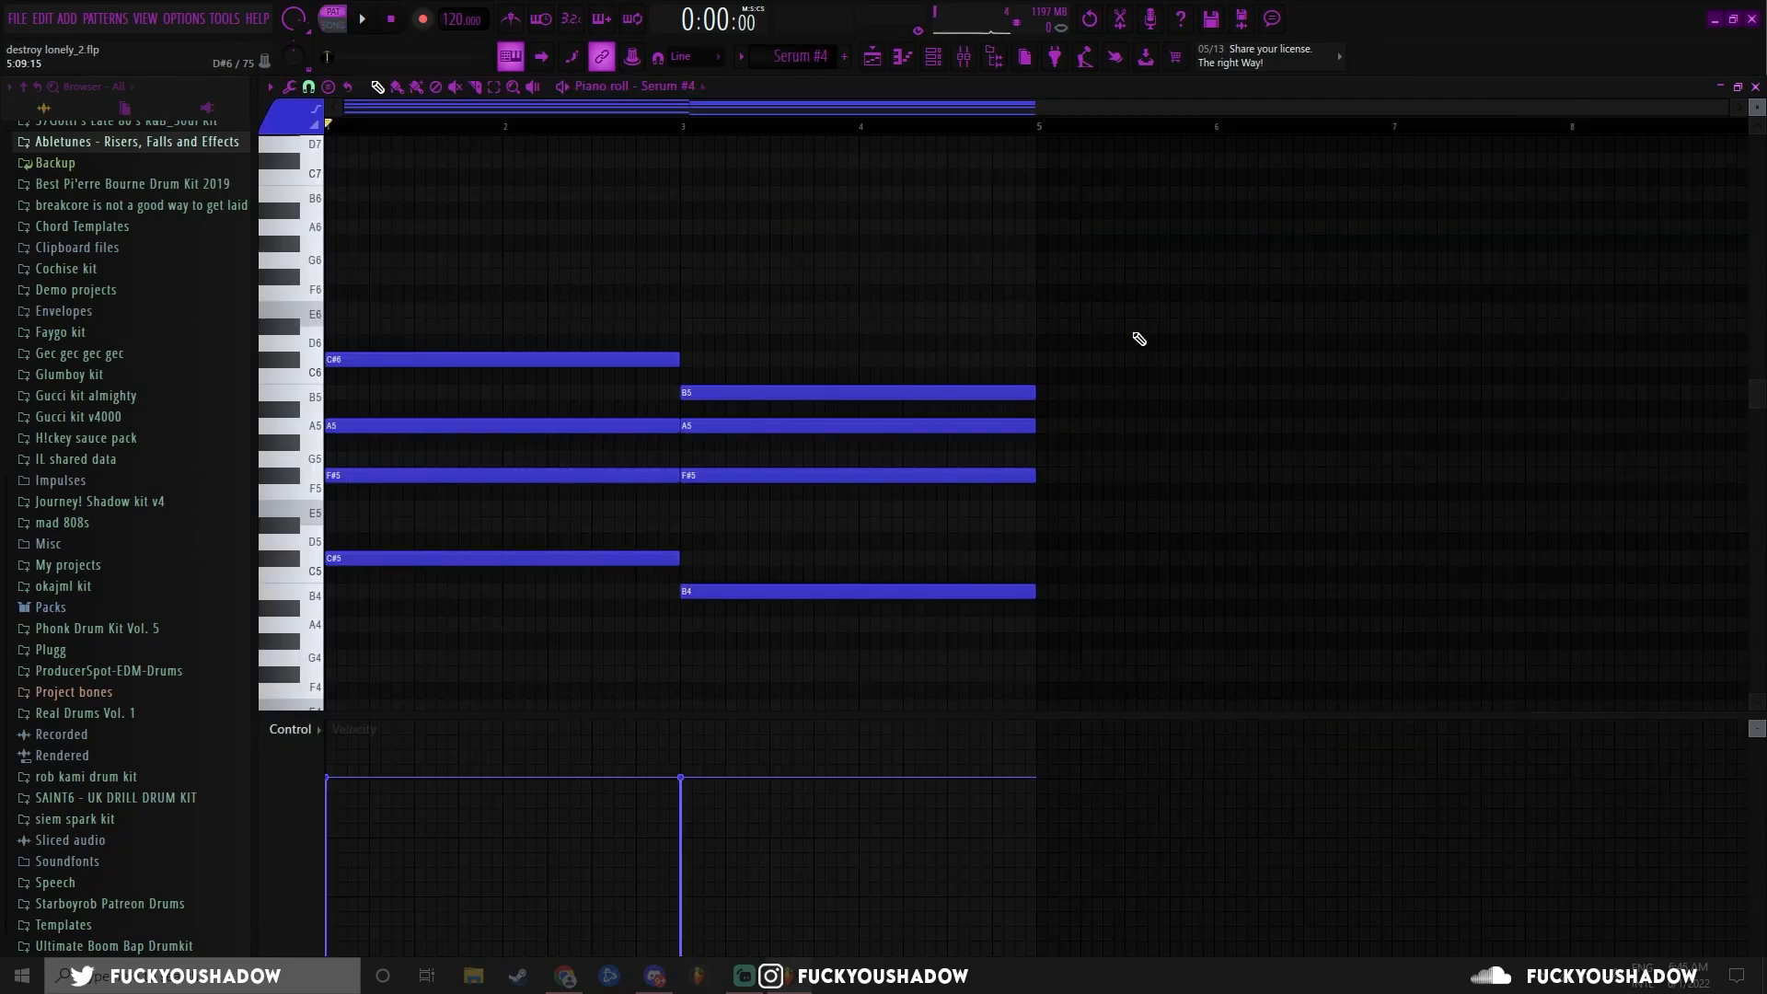
key("space")
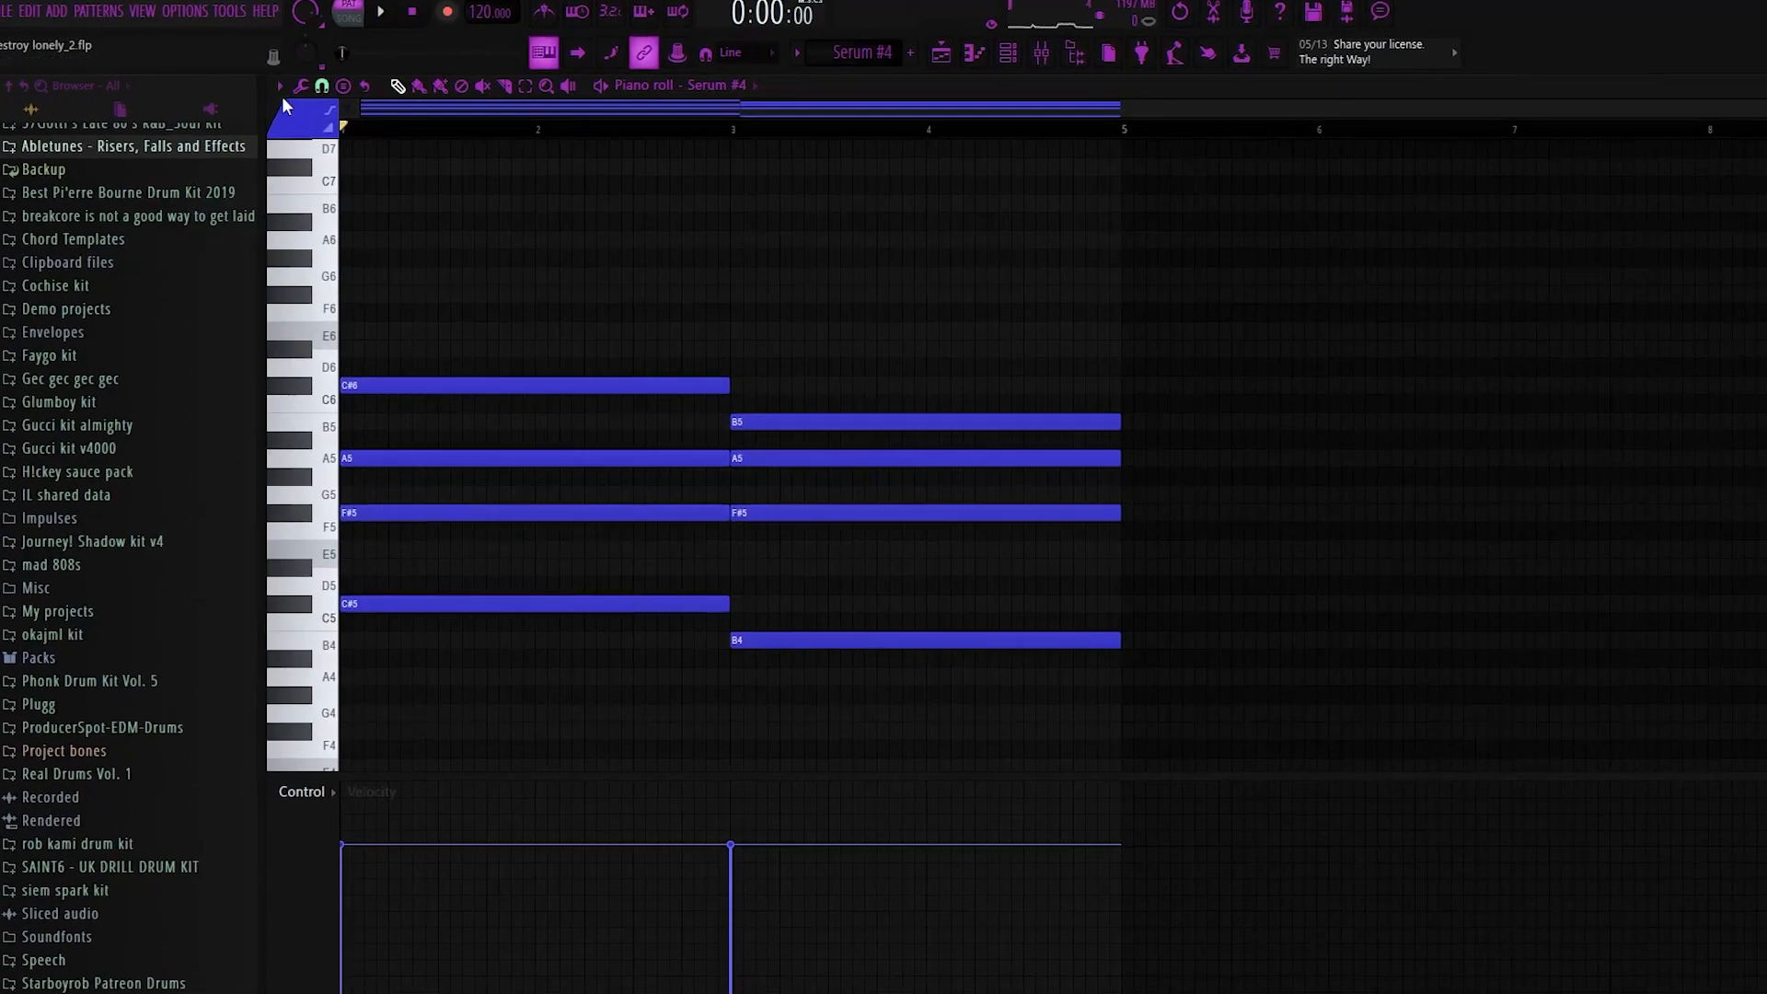
- Set the piano roll's scale highlighting to Minor Melodic with E as the root
left_click(270, 86)
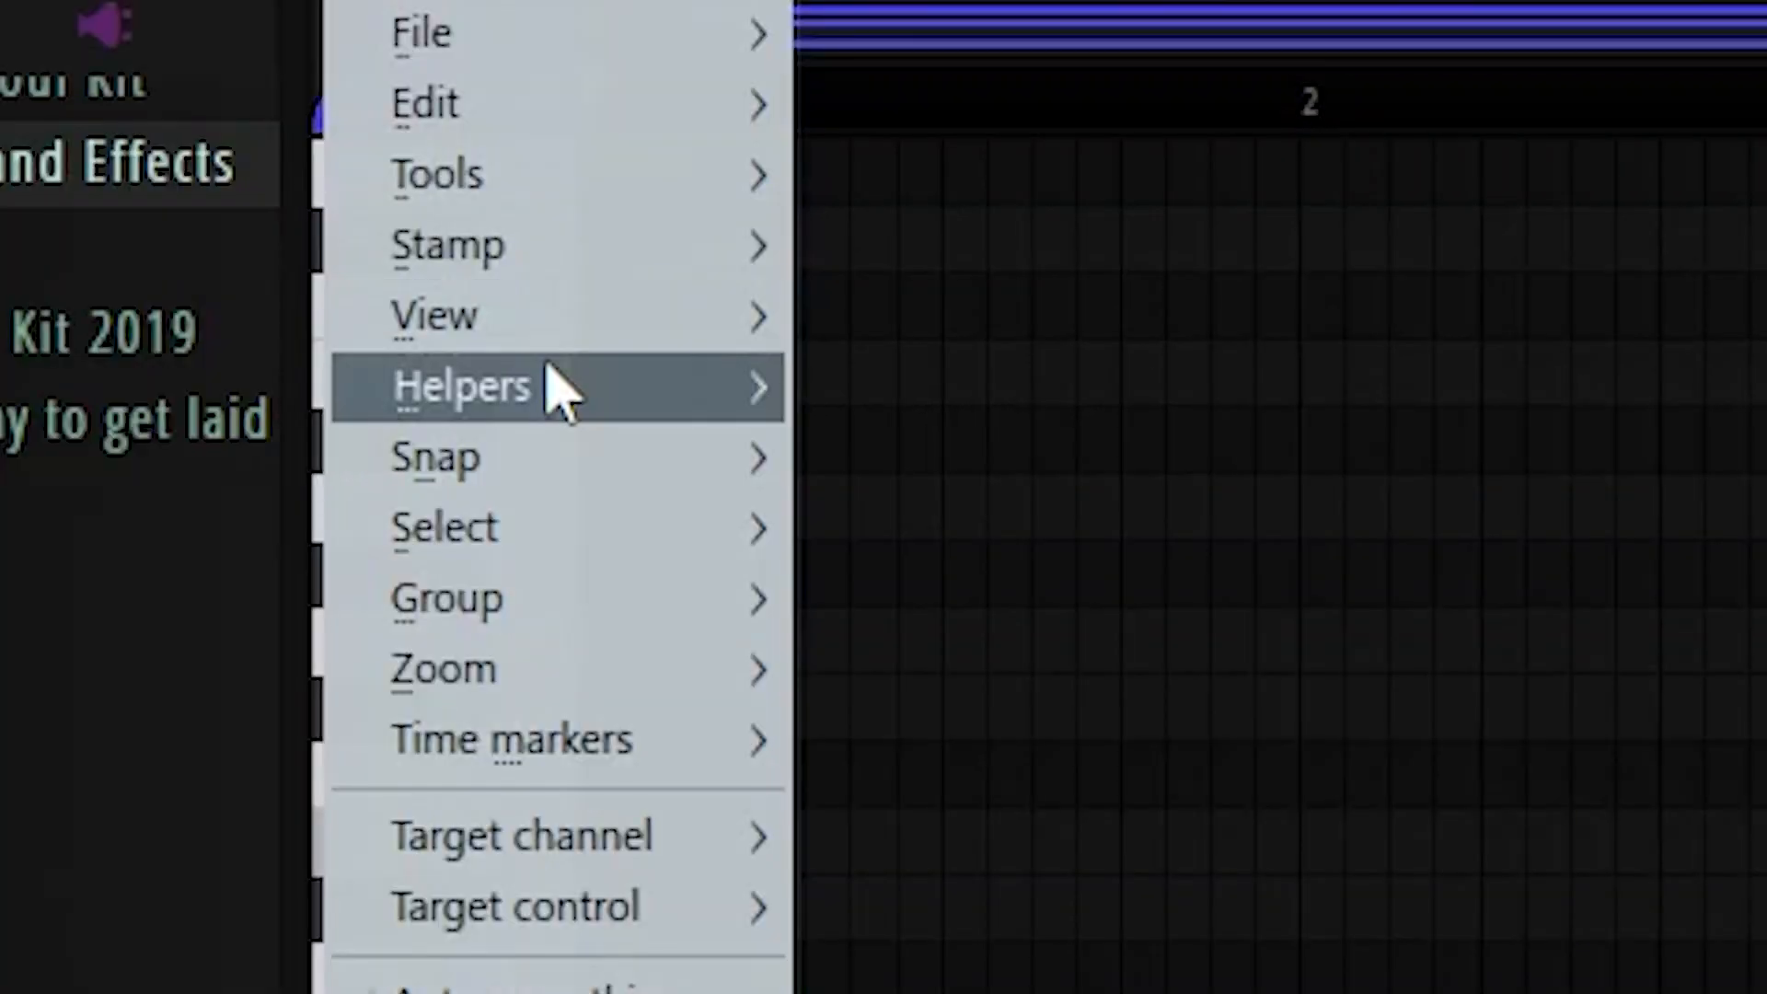
mouse_move(552, 368)
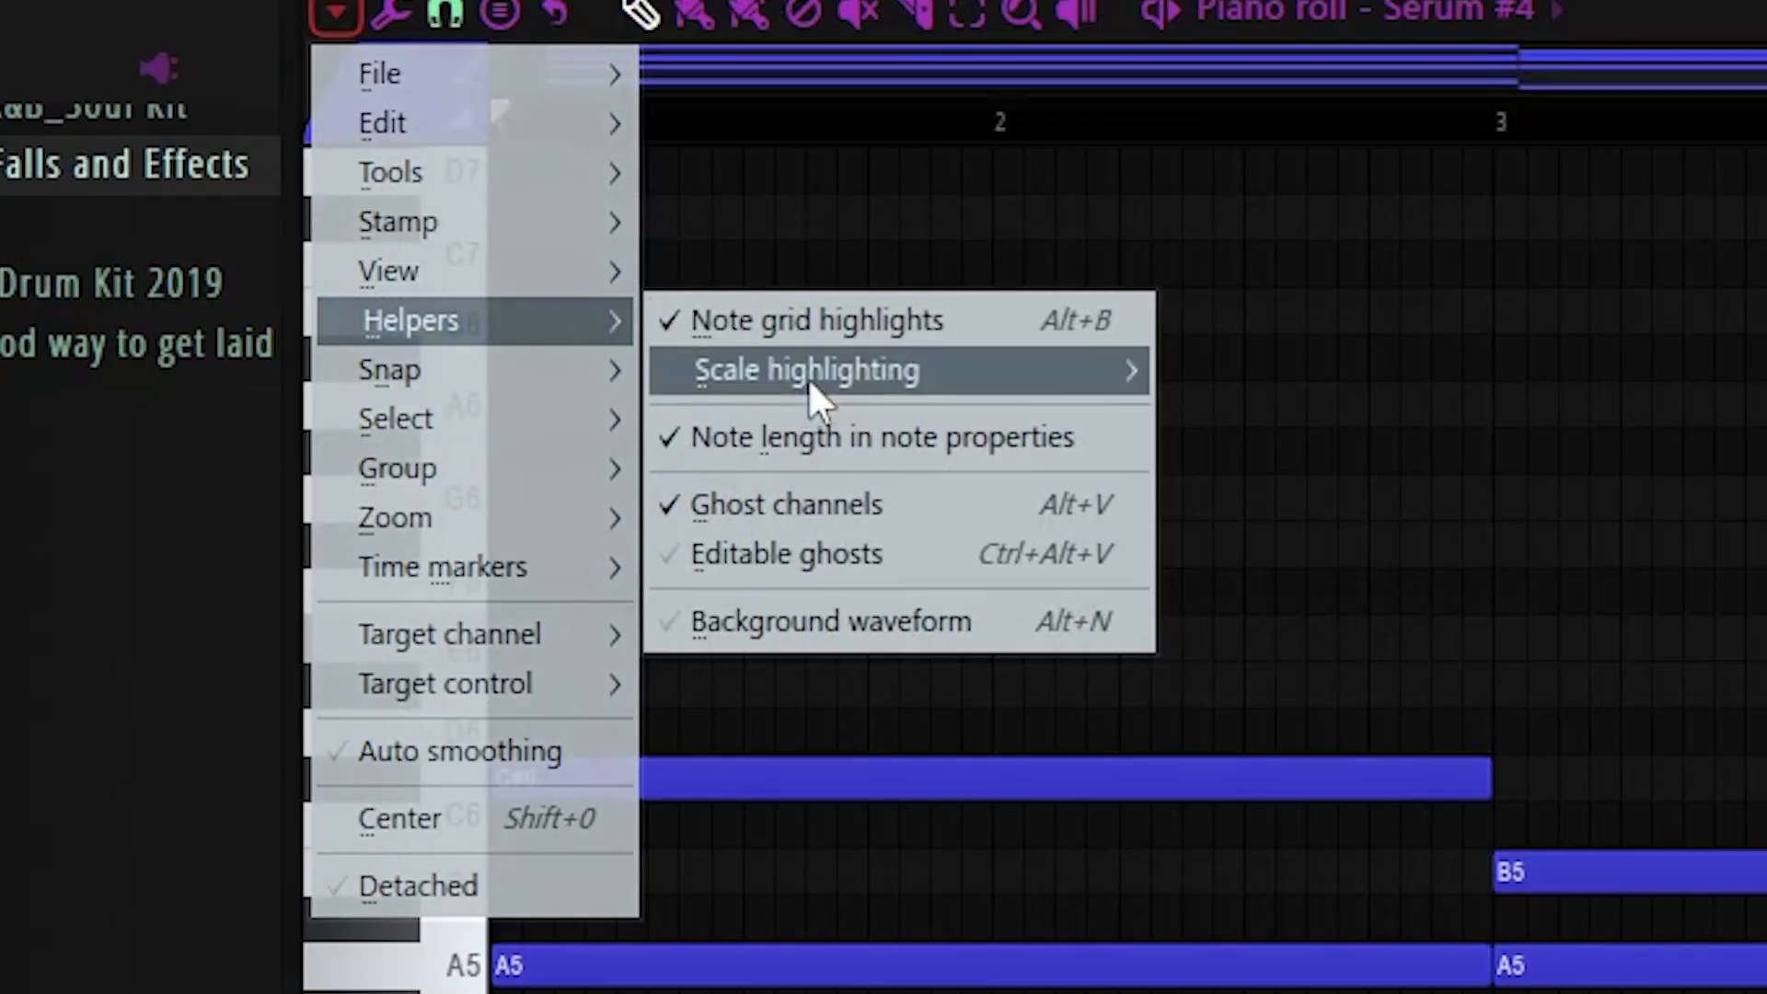
mouse_move(808, 377)
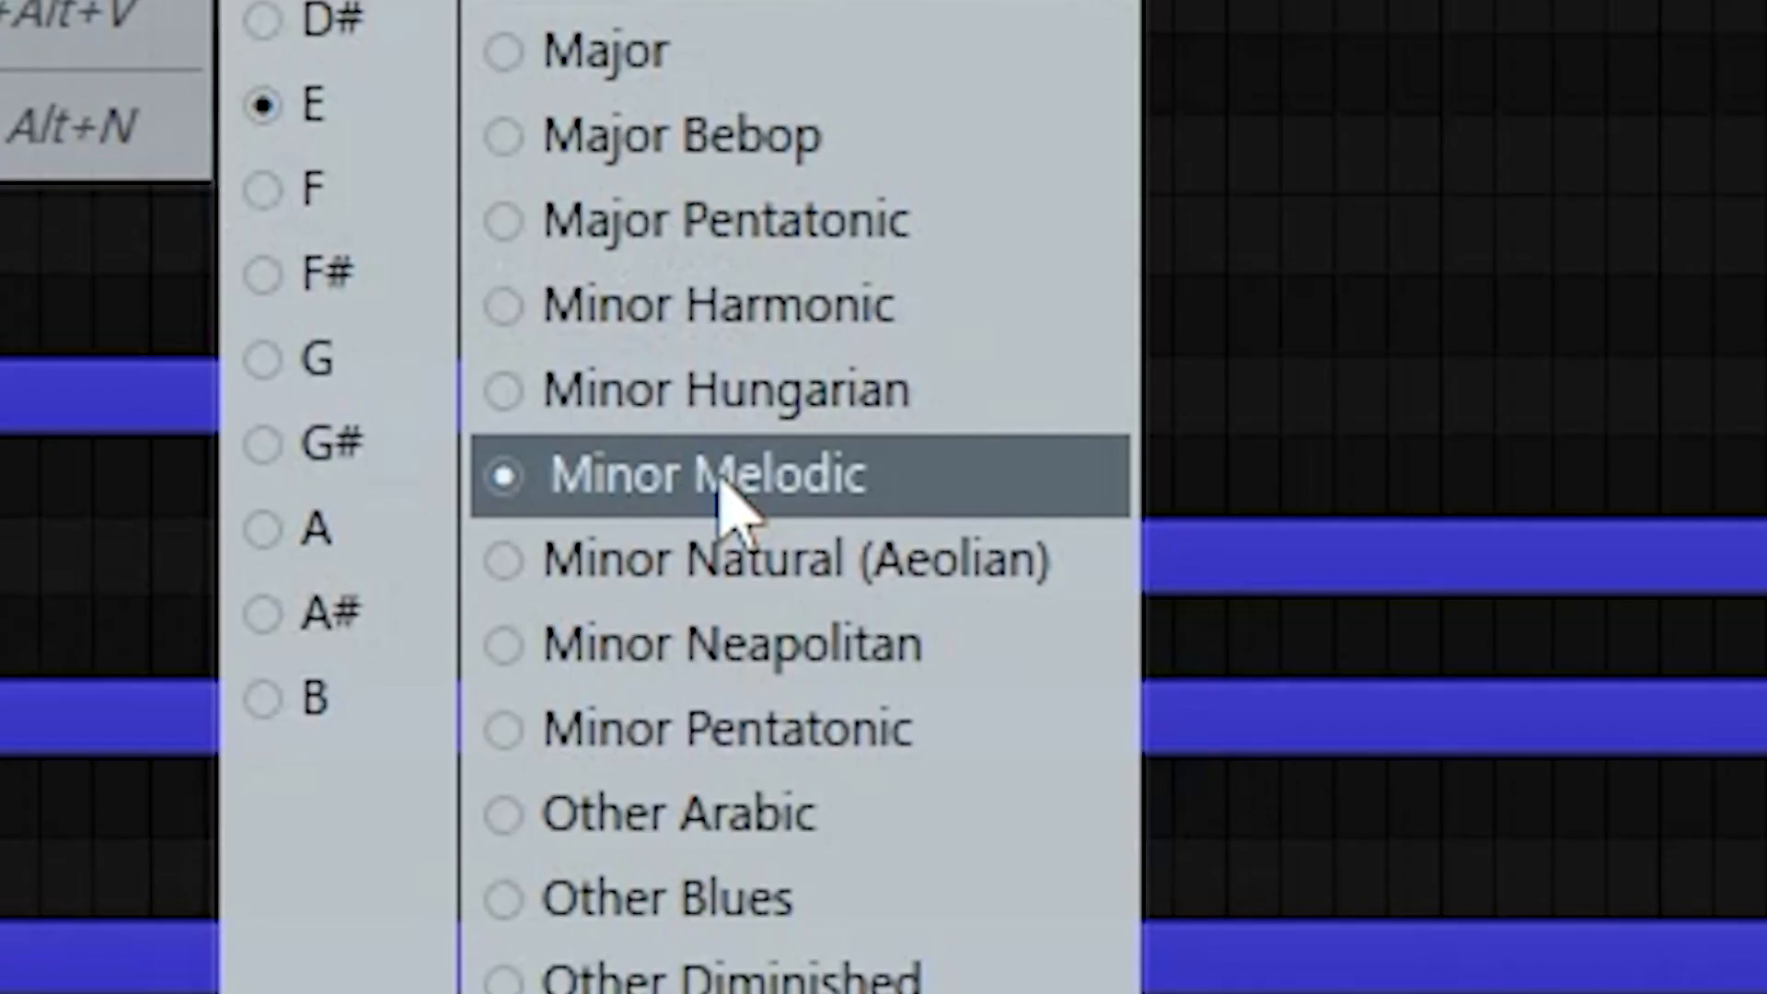
left_click(716, 481)
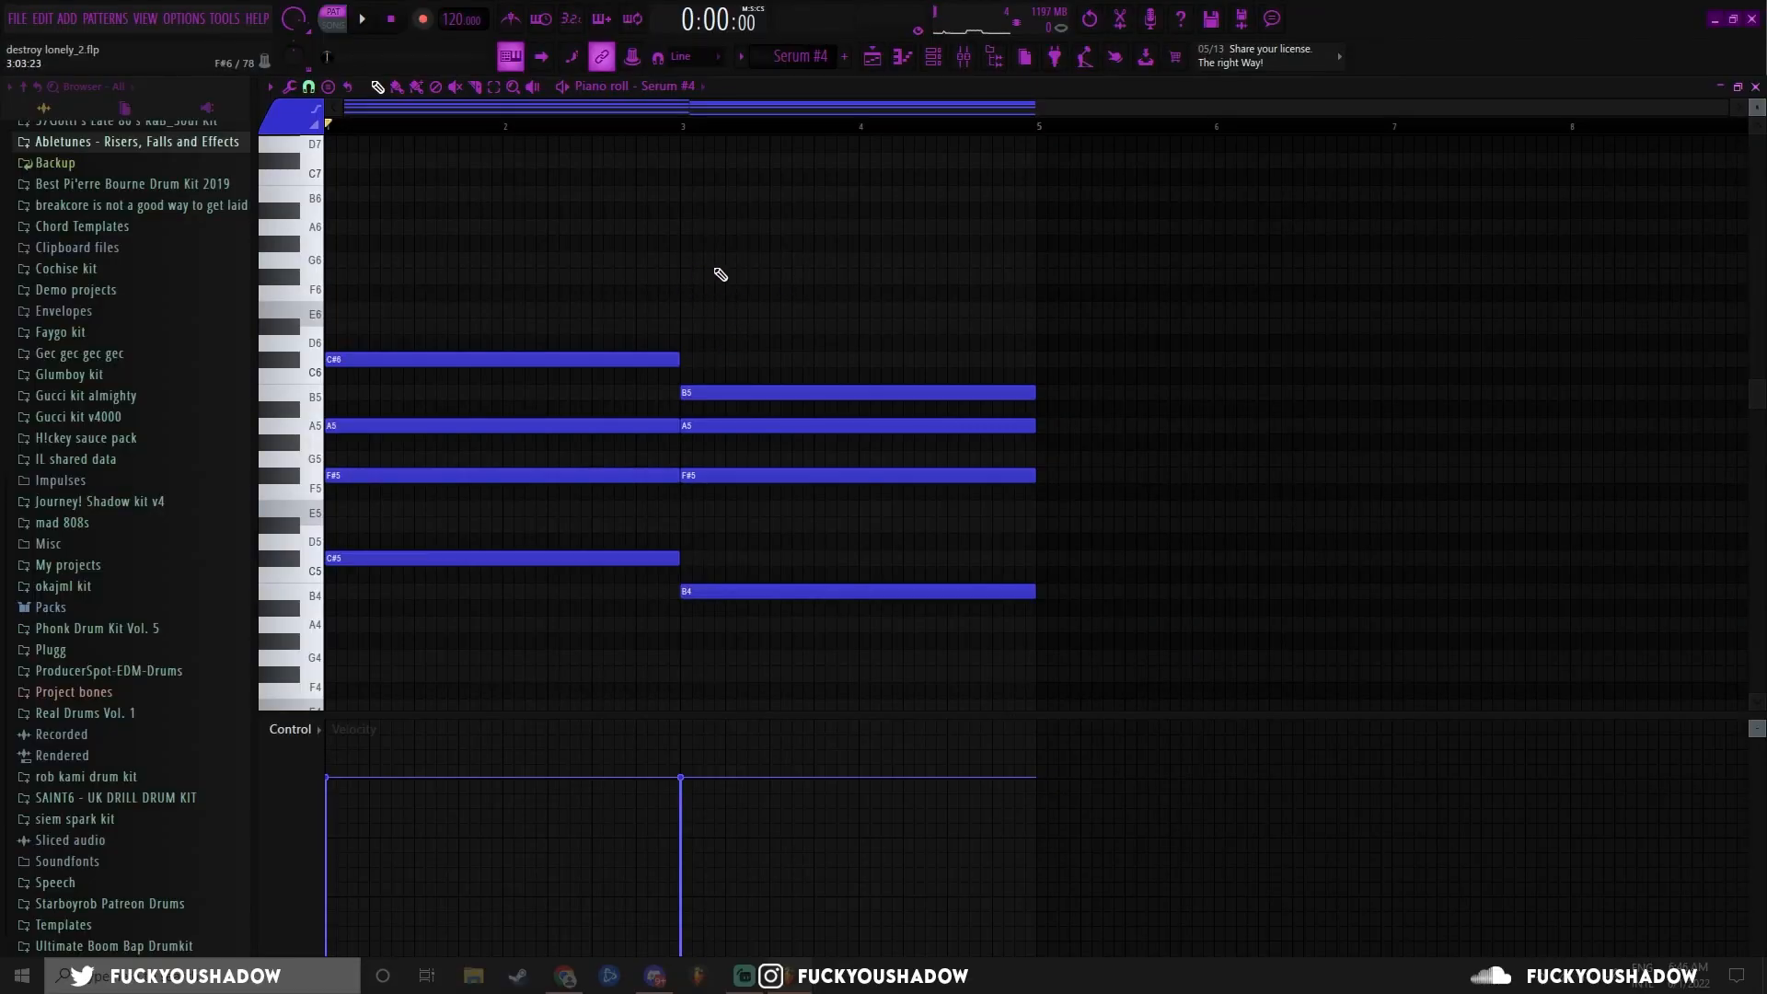
- Check the piano roll's snap-to-grid options and save the project
left_click_drag(1017, 276, 438, 155)
right_click(898, 243)
left_click(308, 86)
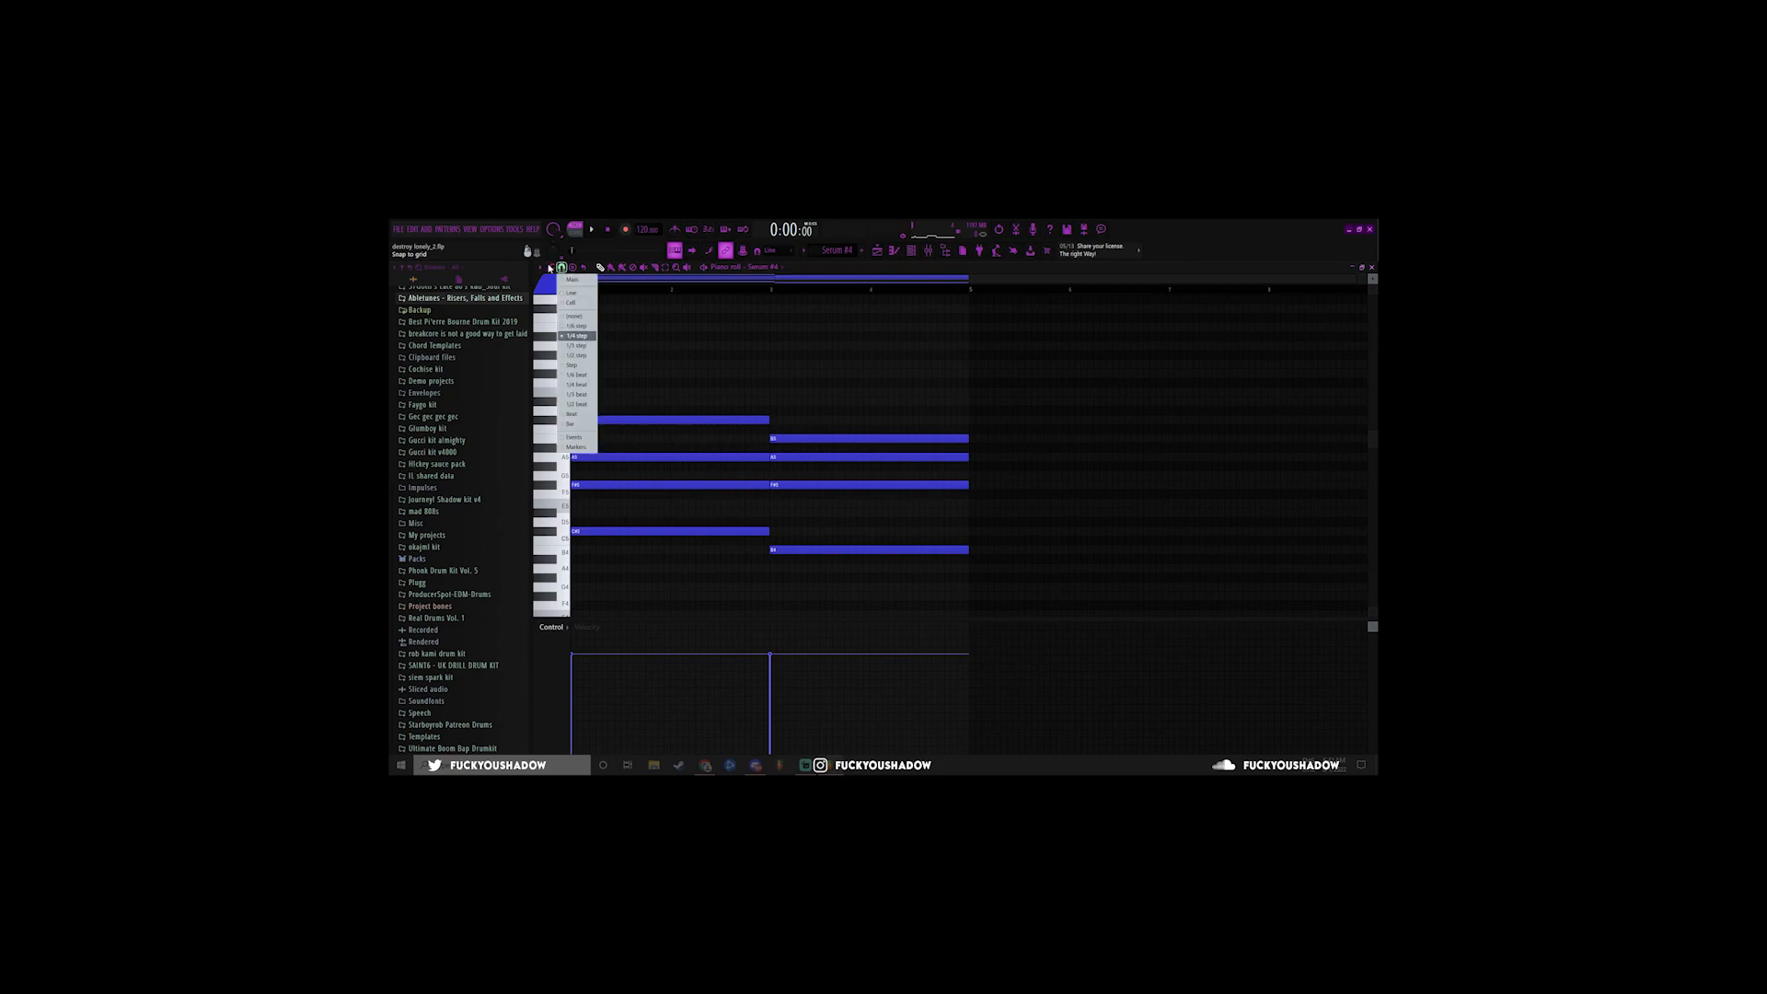
left_click(539, 267)
left_click(541, 268)
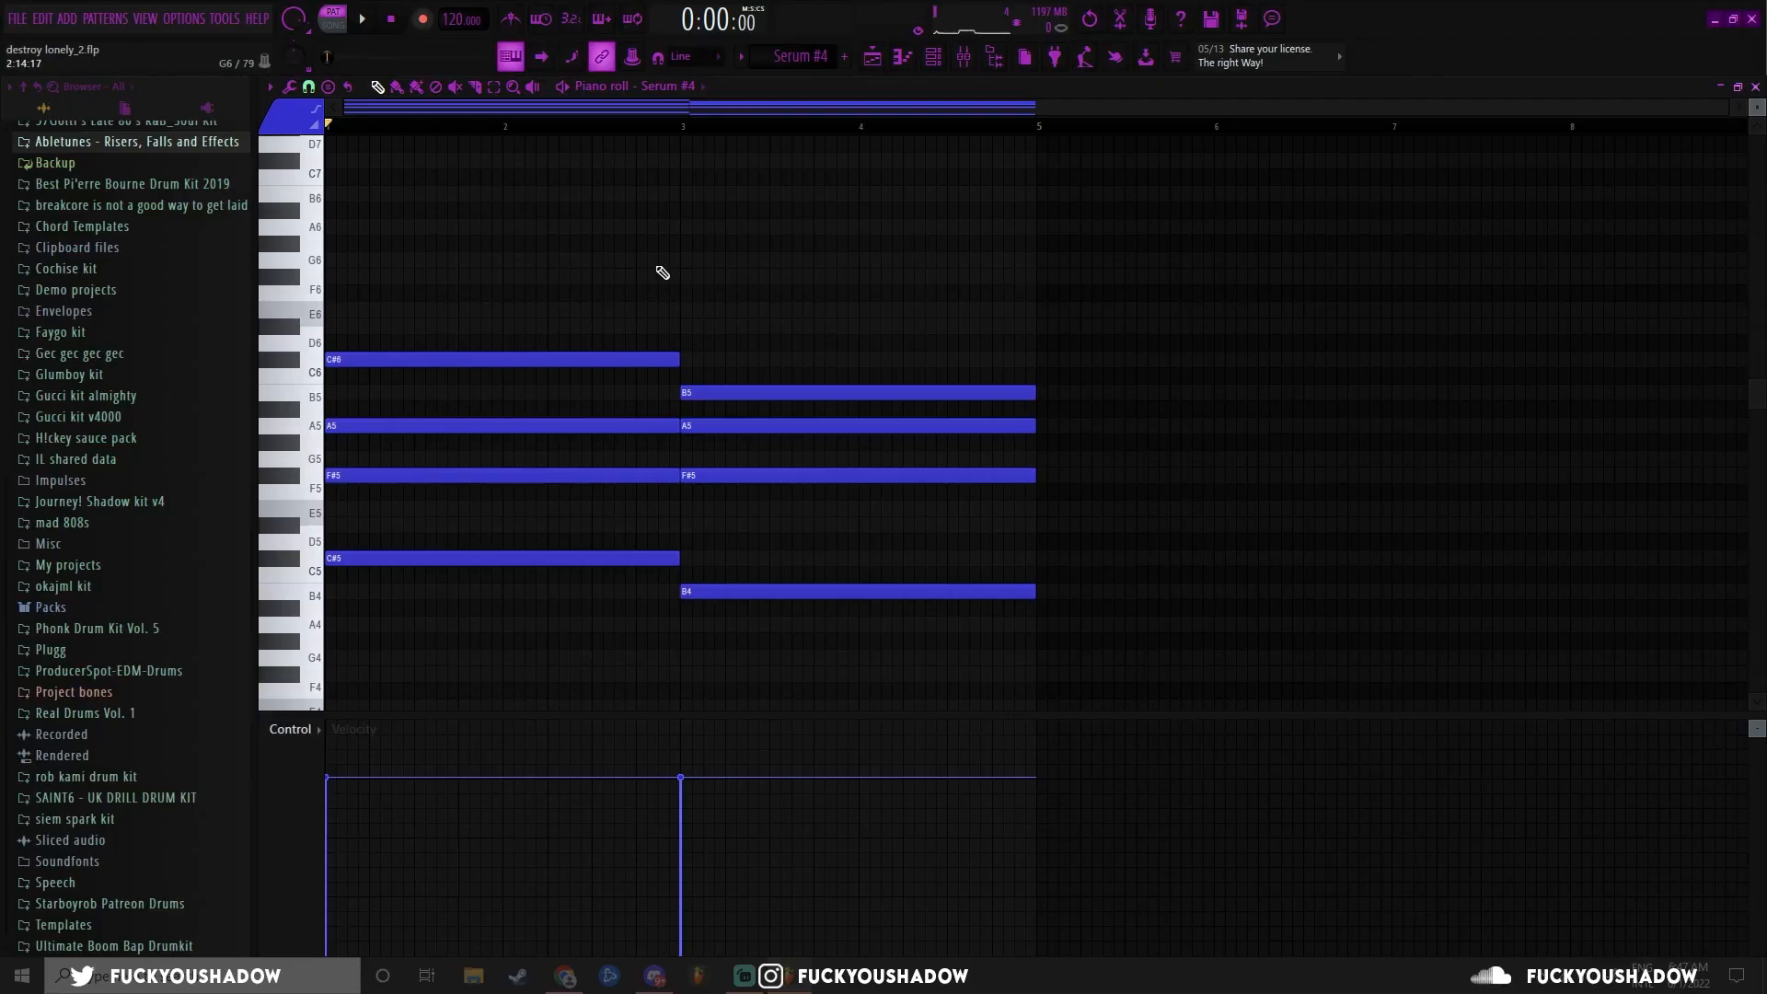
key("ctrl+s")
key("ctrl+s")
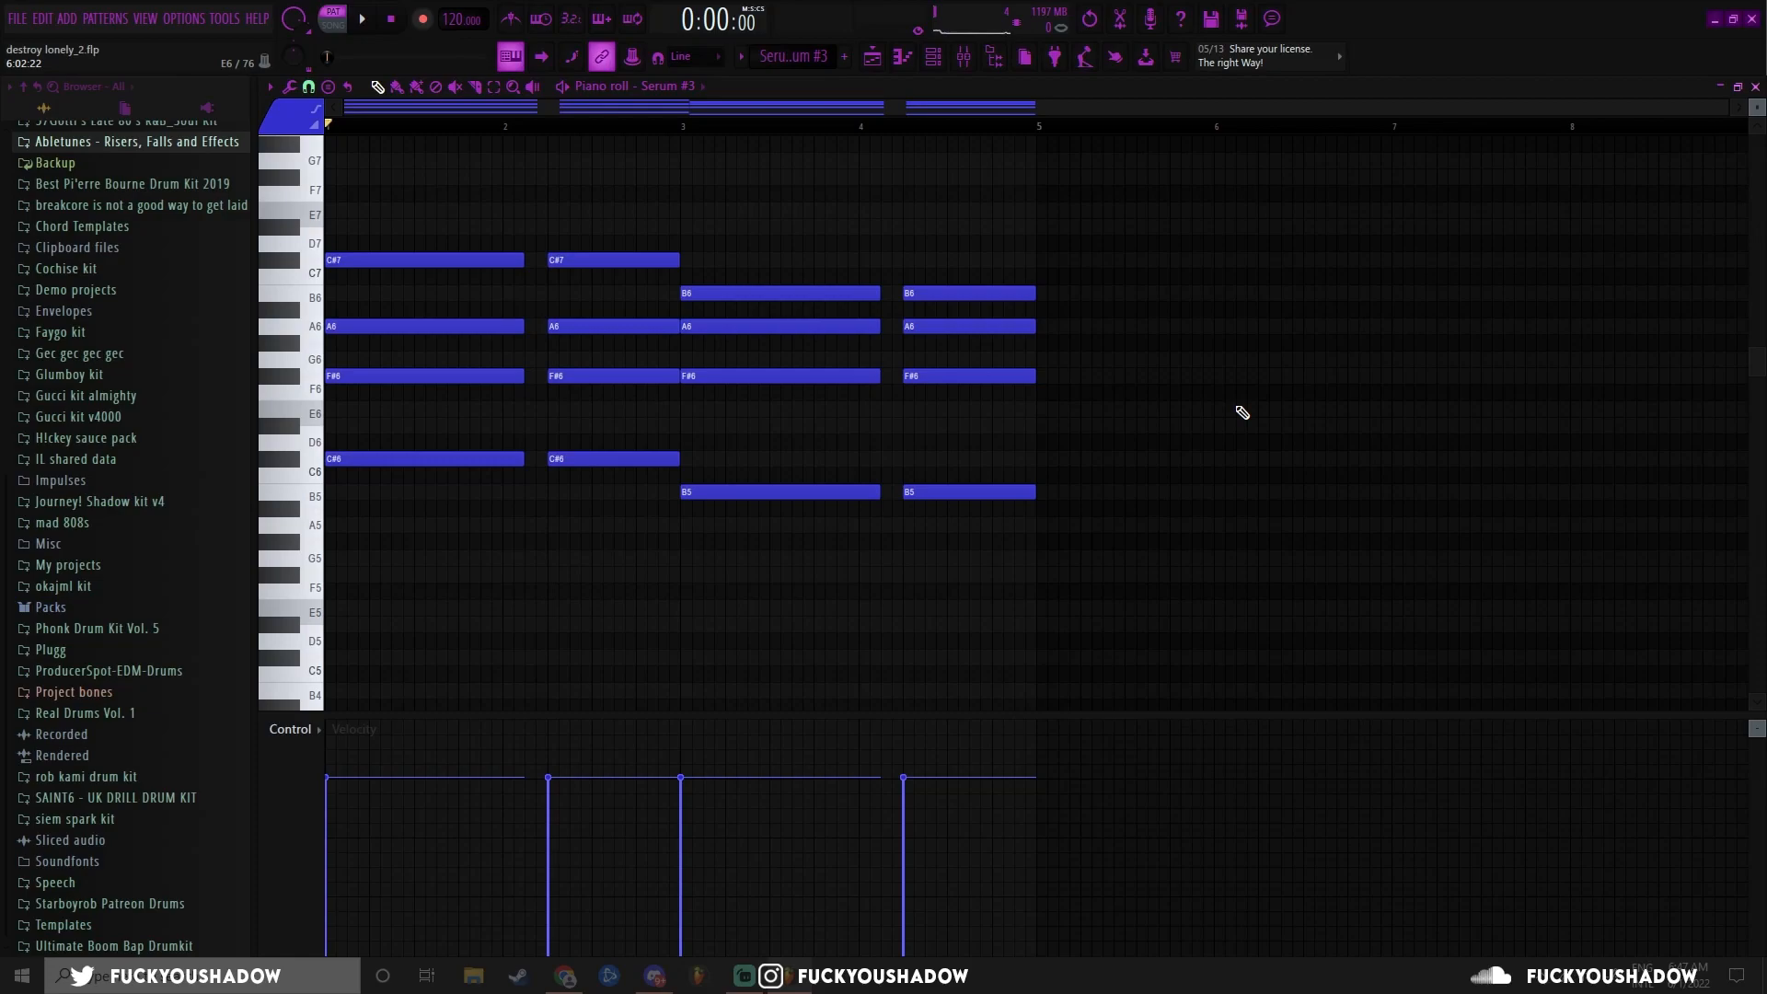
- Play back the Serum #3 chord pattern and mark out the repeated chord in bar 2
key("space")
left_click_drag(537, 203, 656, 497)
left_click(585, 223)
scroll(745, 319, "down", 6)
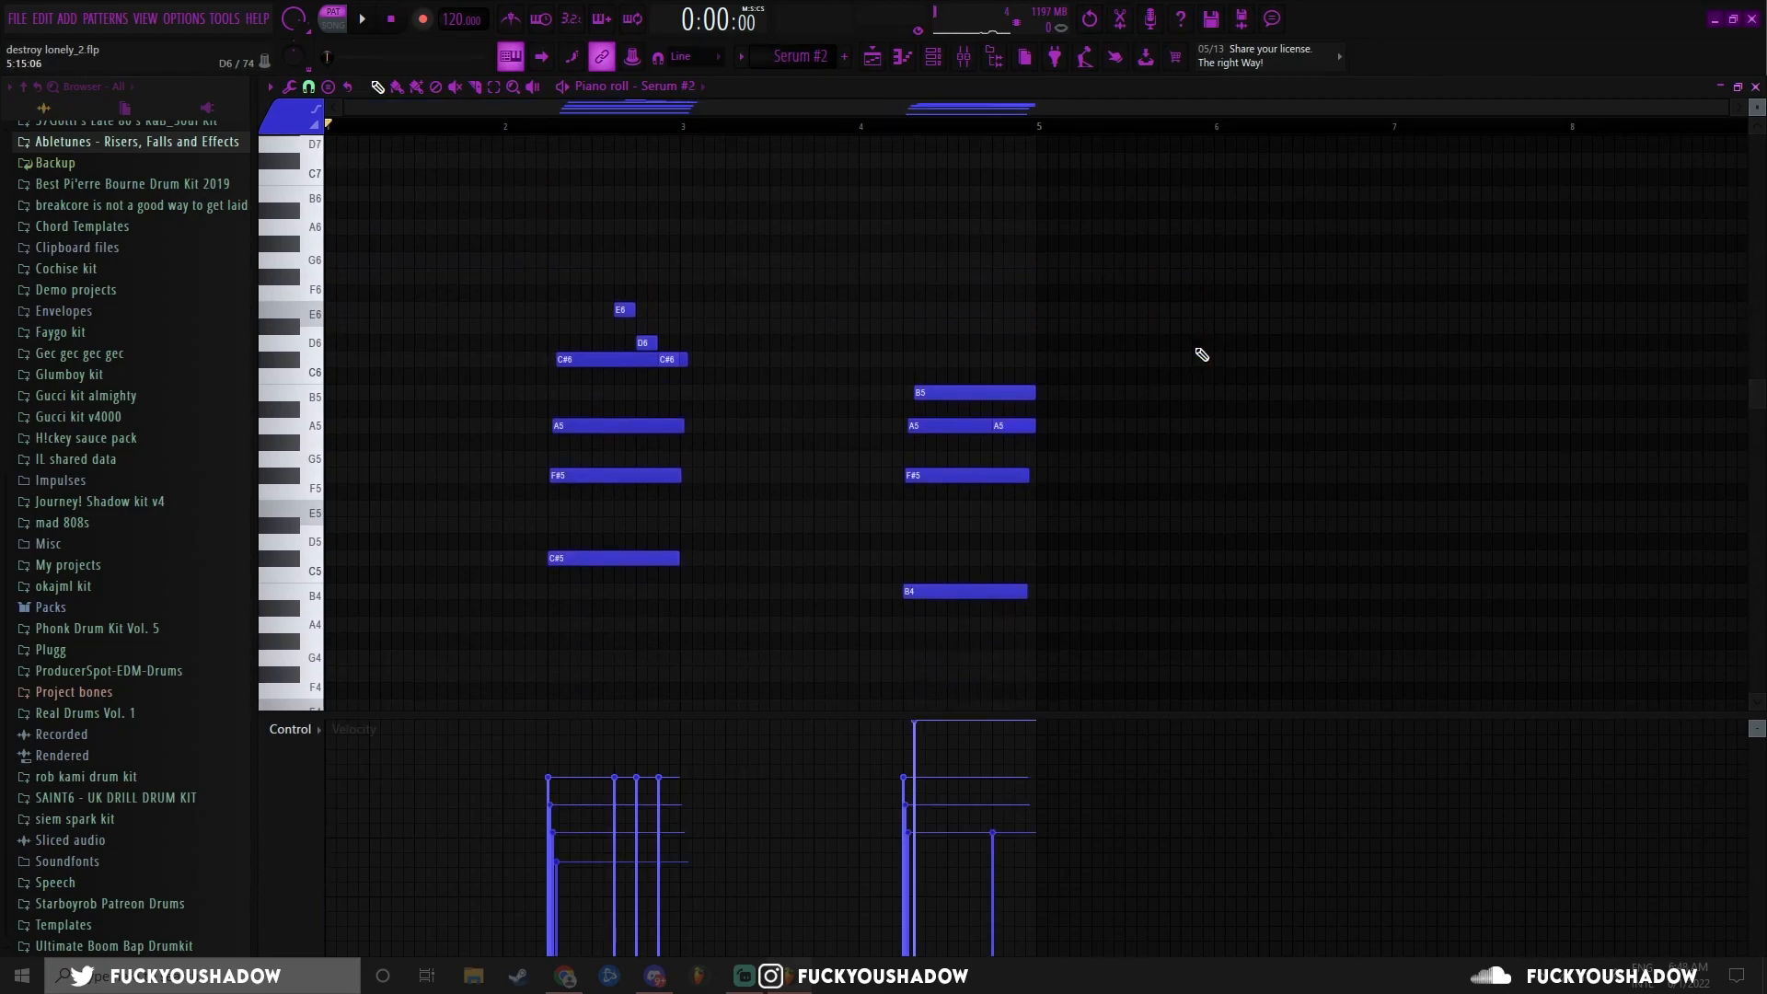
- Play back the Serum #2 pattern, select the notes of both chords and clear the selection
key("space")
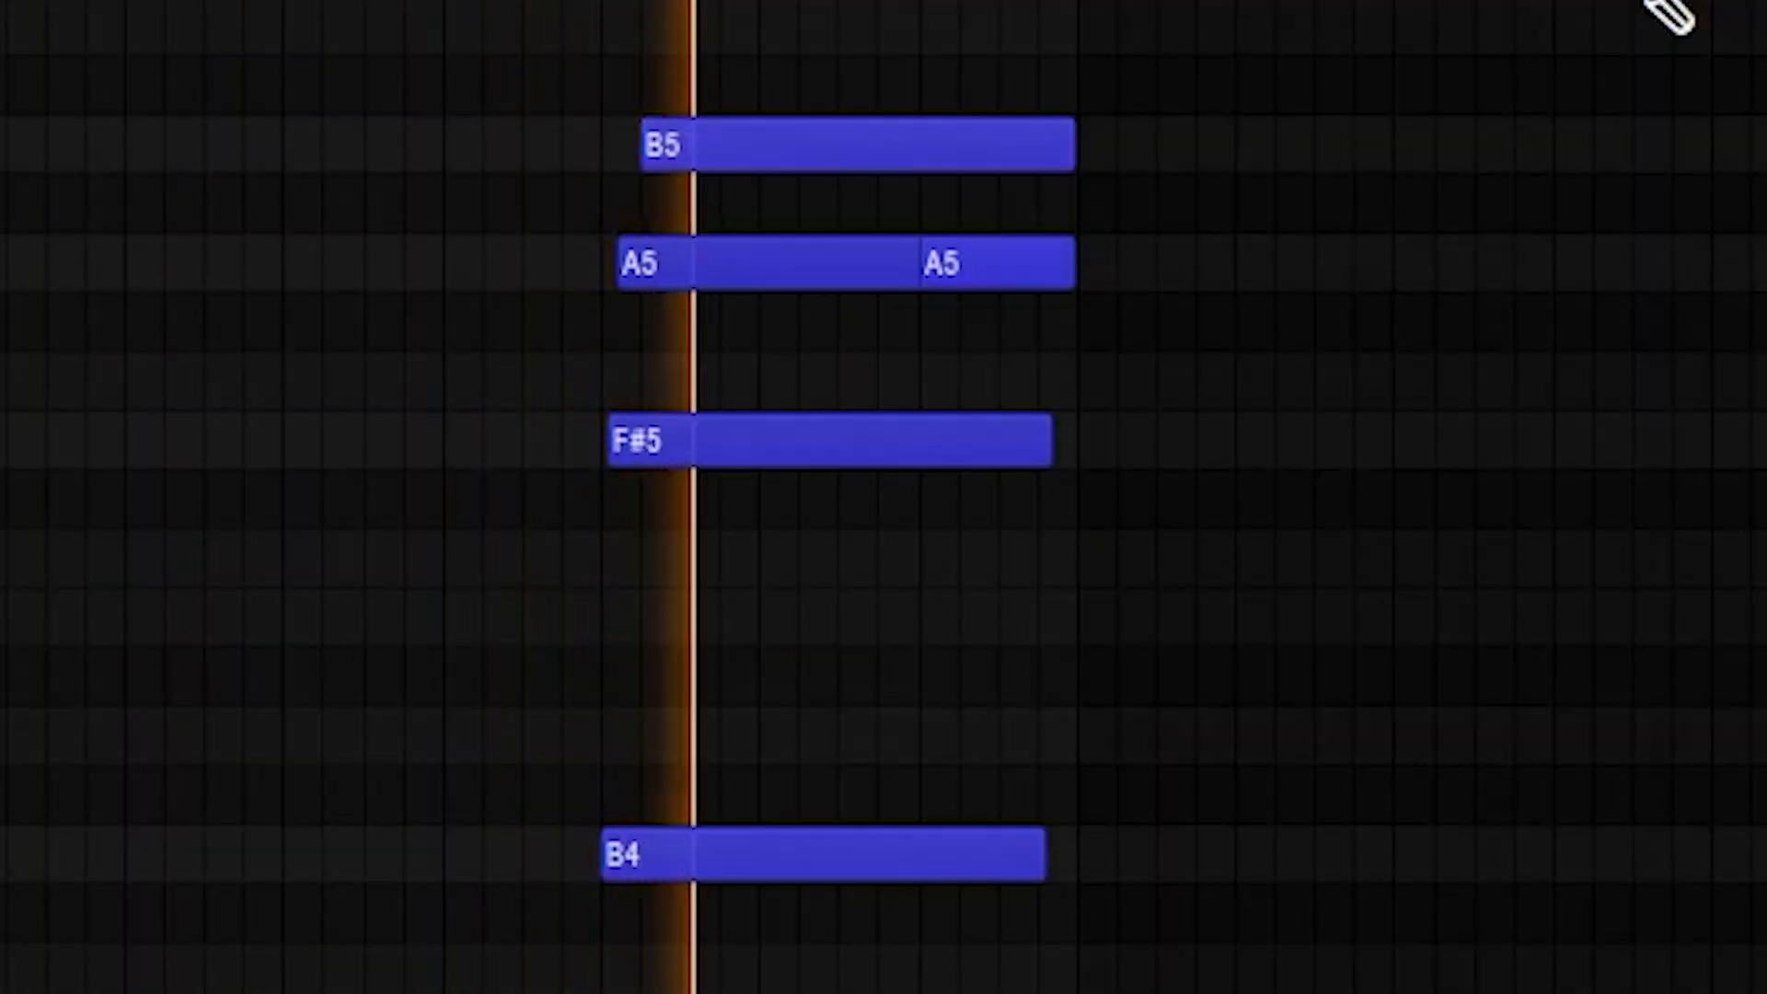
left_click_drag(1087, 614, 1211, 647)
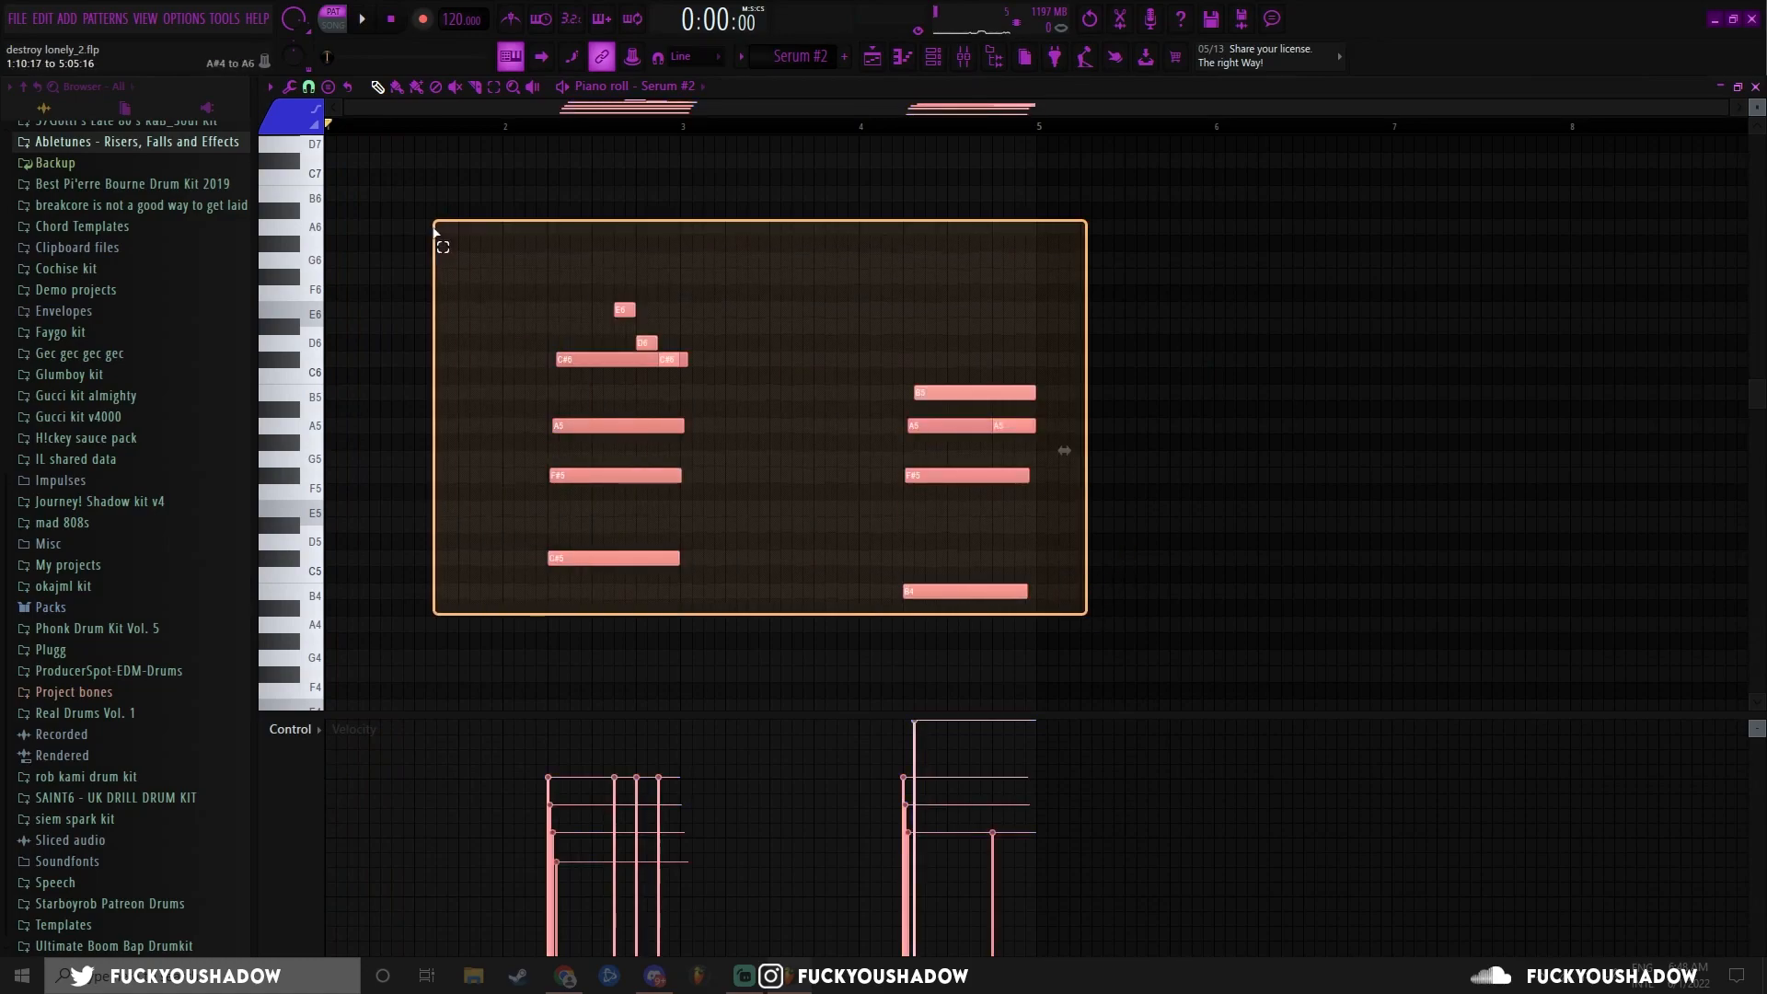
left_click(506, 247, "ctrl")
left_click(924, 324, "ctrl")
left_click_drag(1075, 648, 419, 236)
left_click(464, 247, "ctrl")
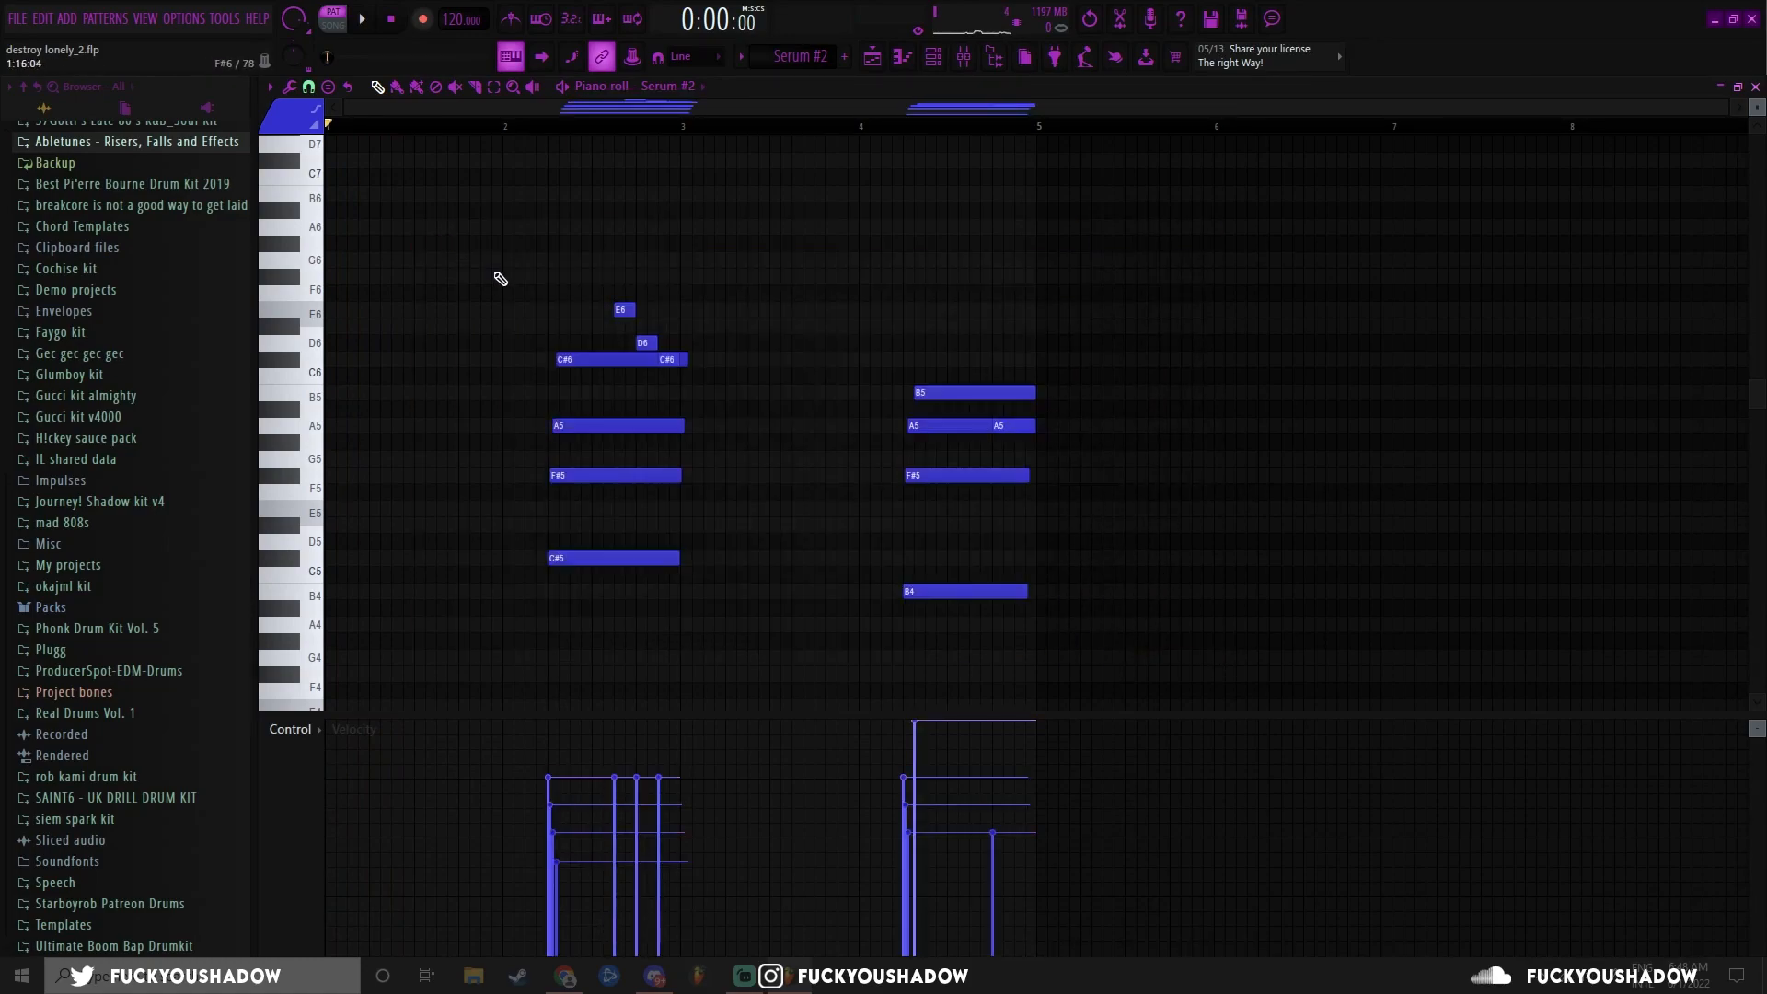
- Examine the strumizer's start time and velocity settings for the Serum #2 chords, then close it
key("alt+s")
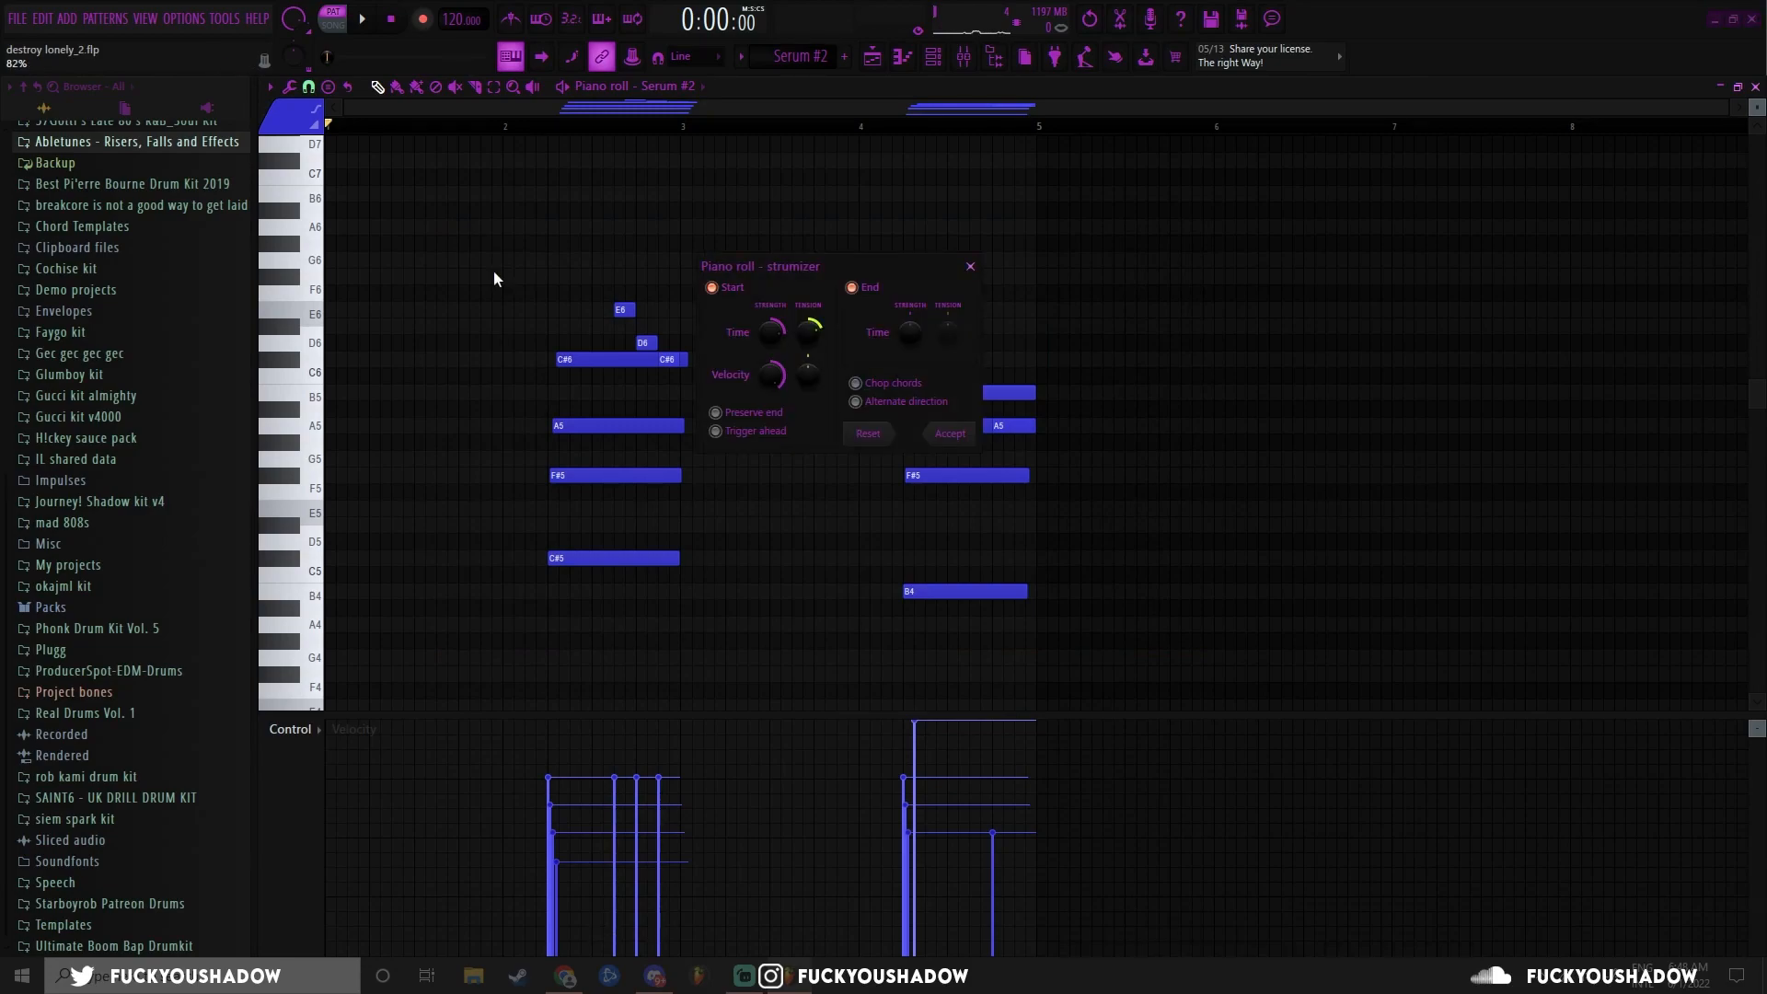
left_click_drag(826, 278, 859, 269)
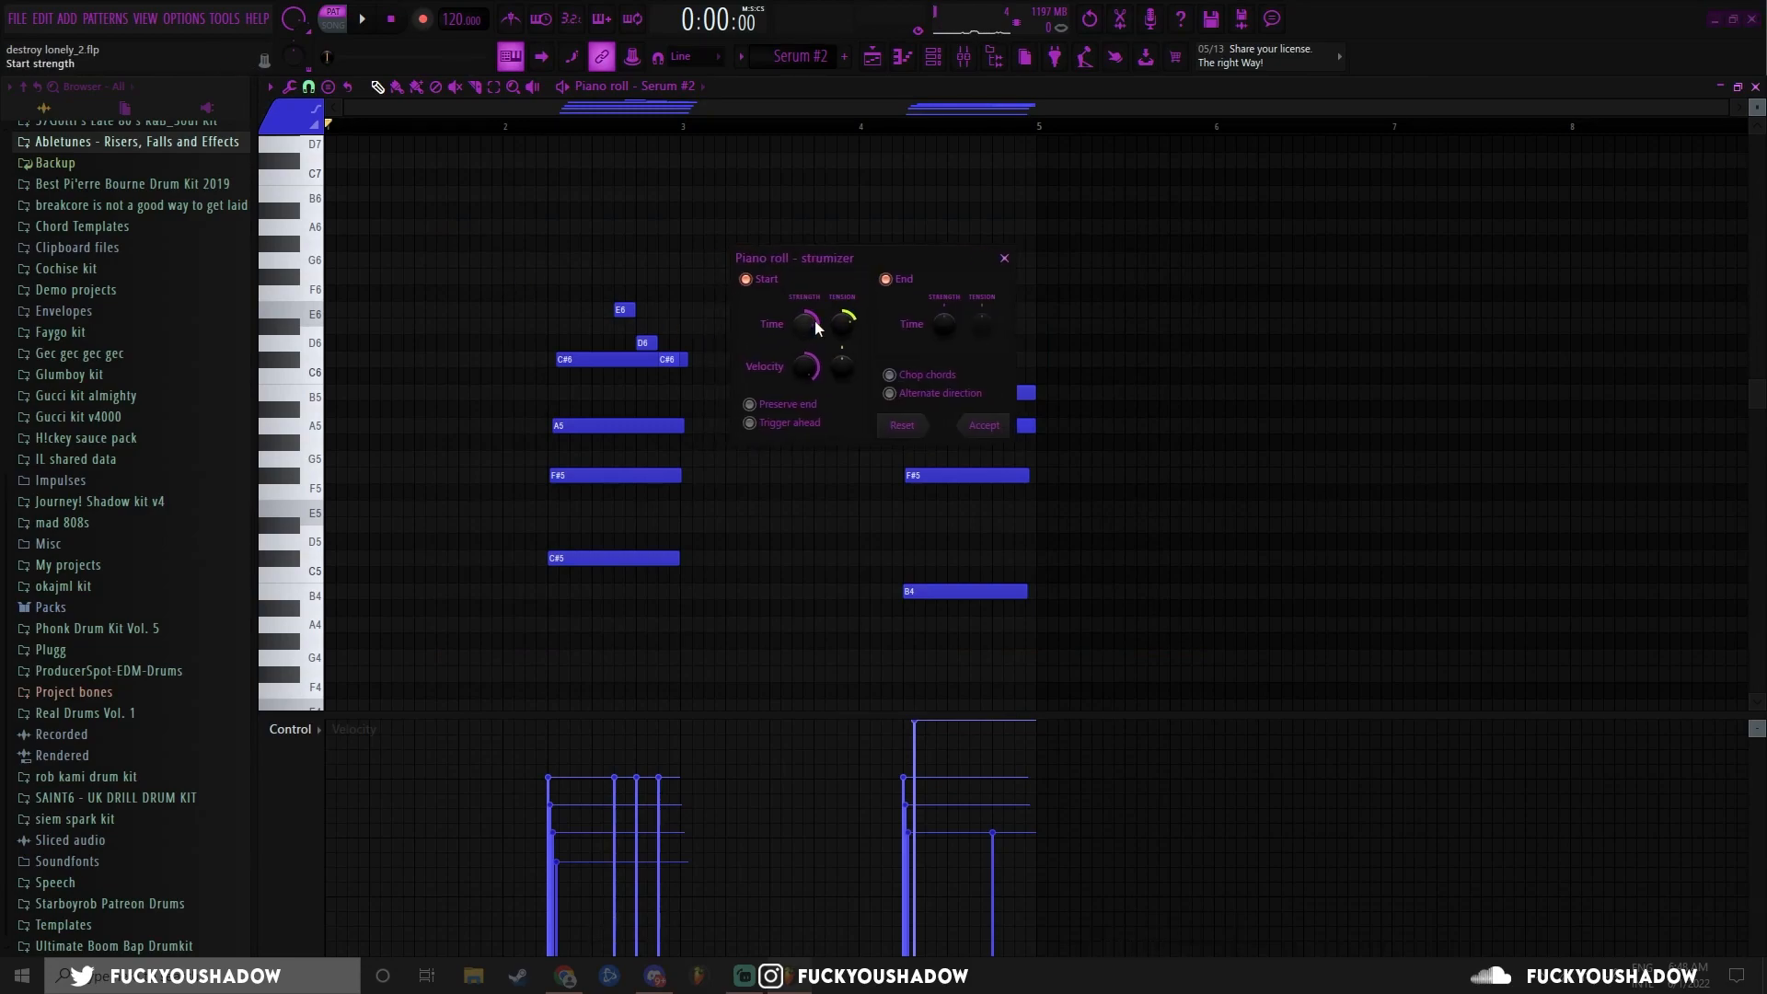
left_click(1004, 258)
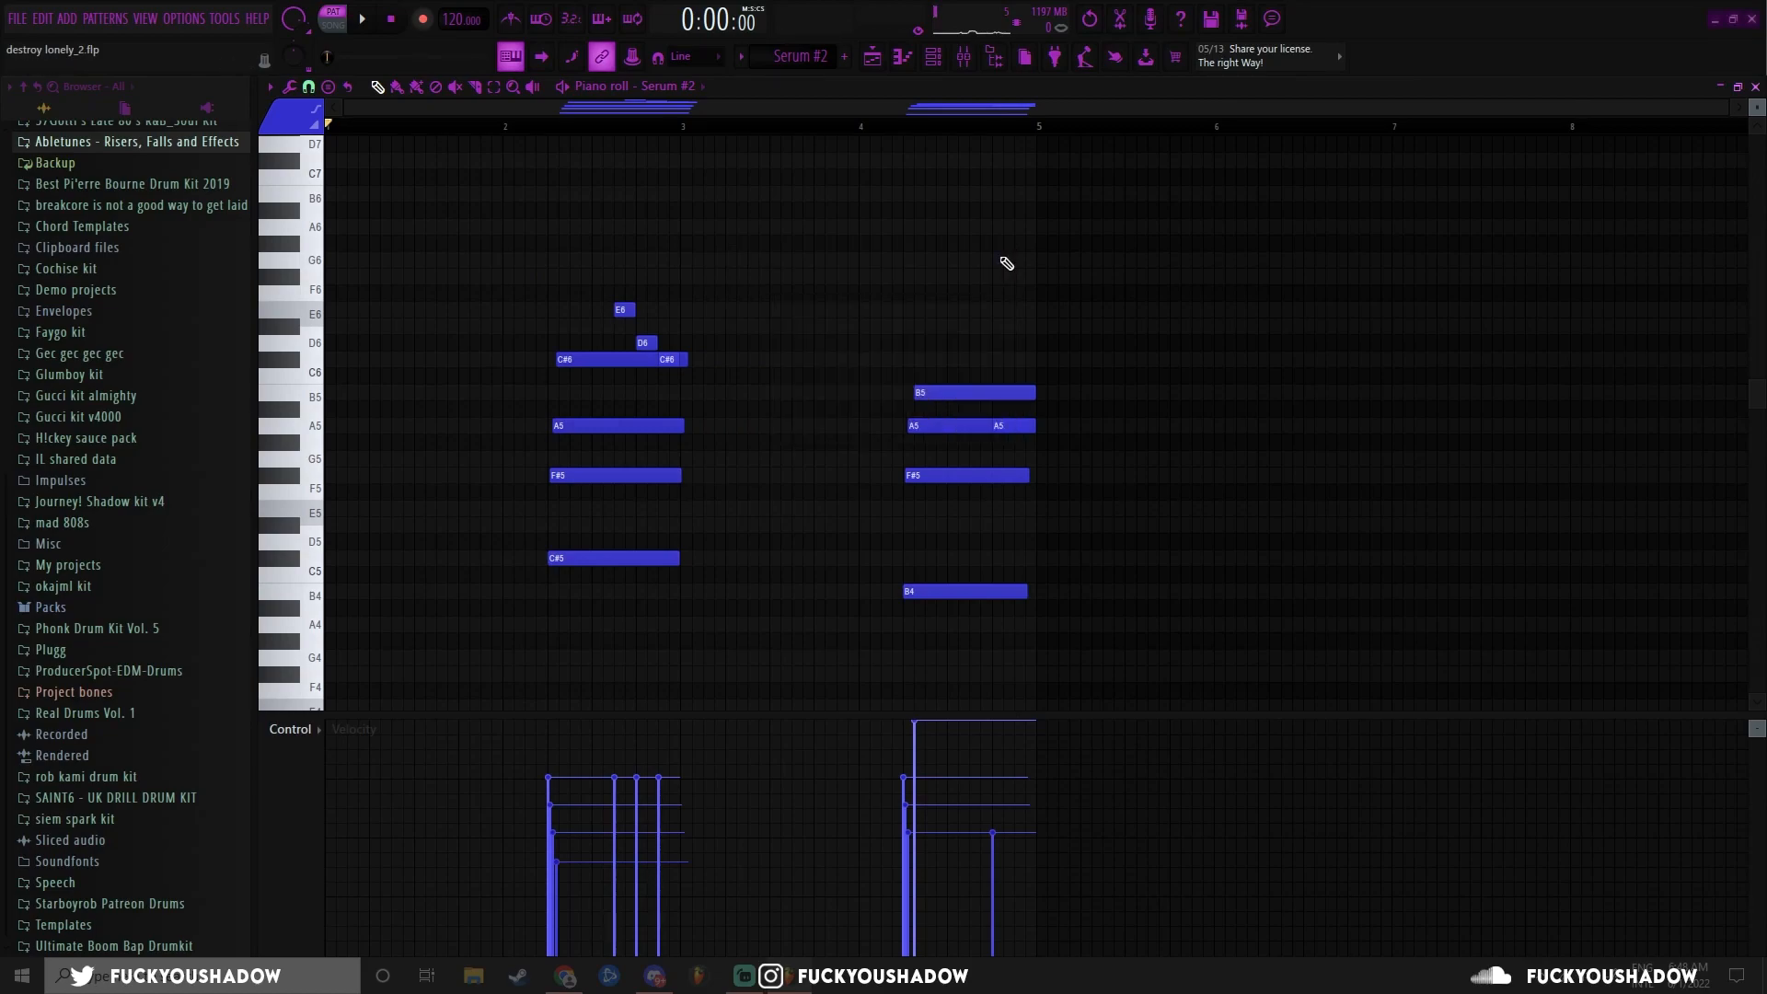
- Pick out the short E6, D6 and C#6 notes above the first Serum #2 chord
scroll(718, 268, "up", 3)
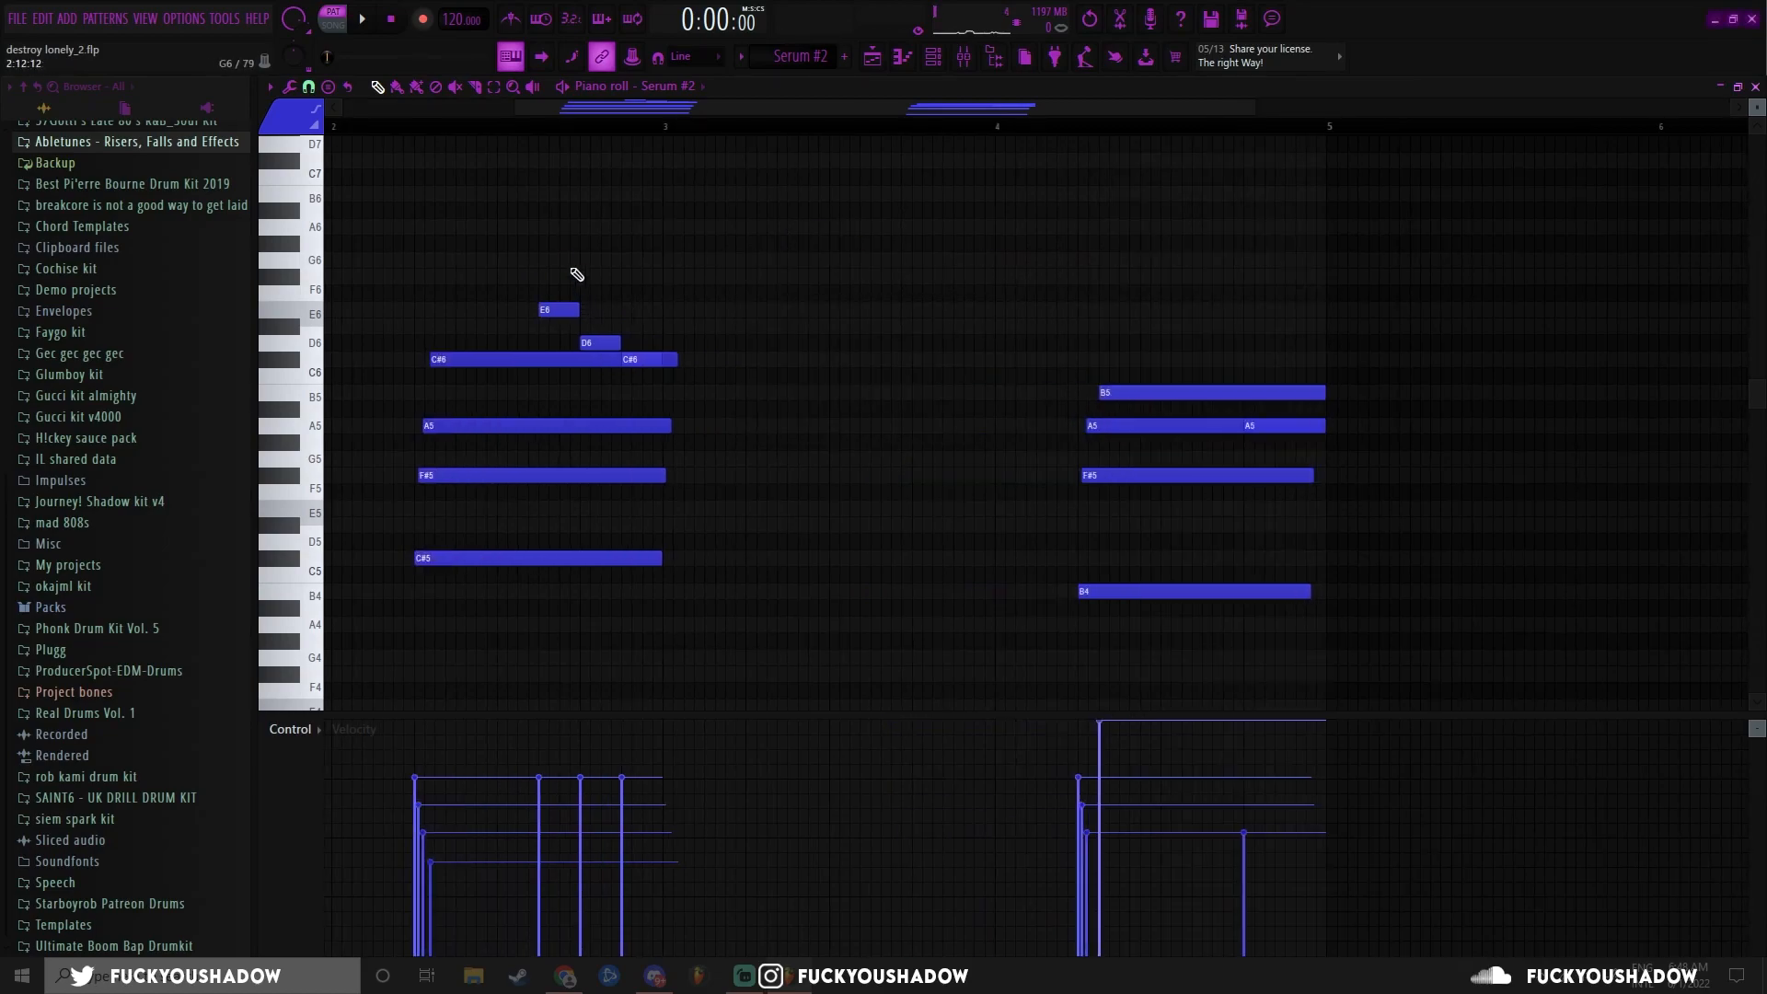
left_click(556, 309)
left_click_drag(592, 324, 596, 337)
left_click(633, 359, "ctrl")
left_click(644, 310, "ctrl")
left_click_drag(513, 269, 631, 355)
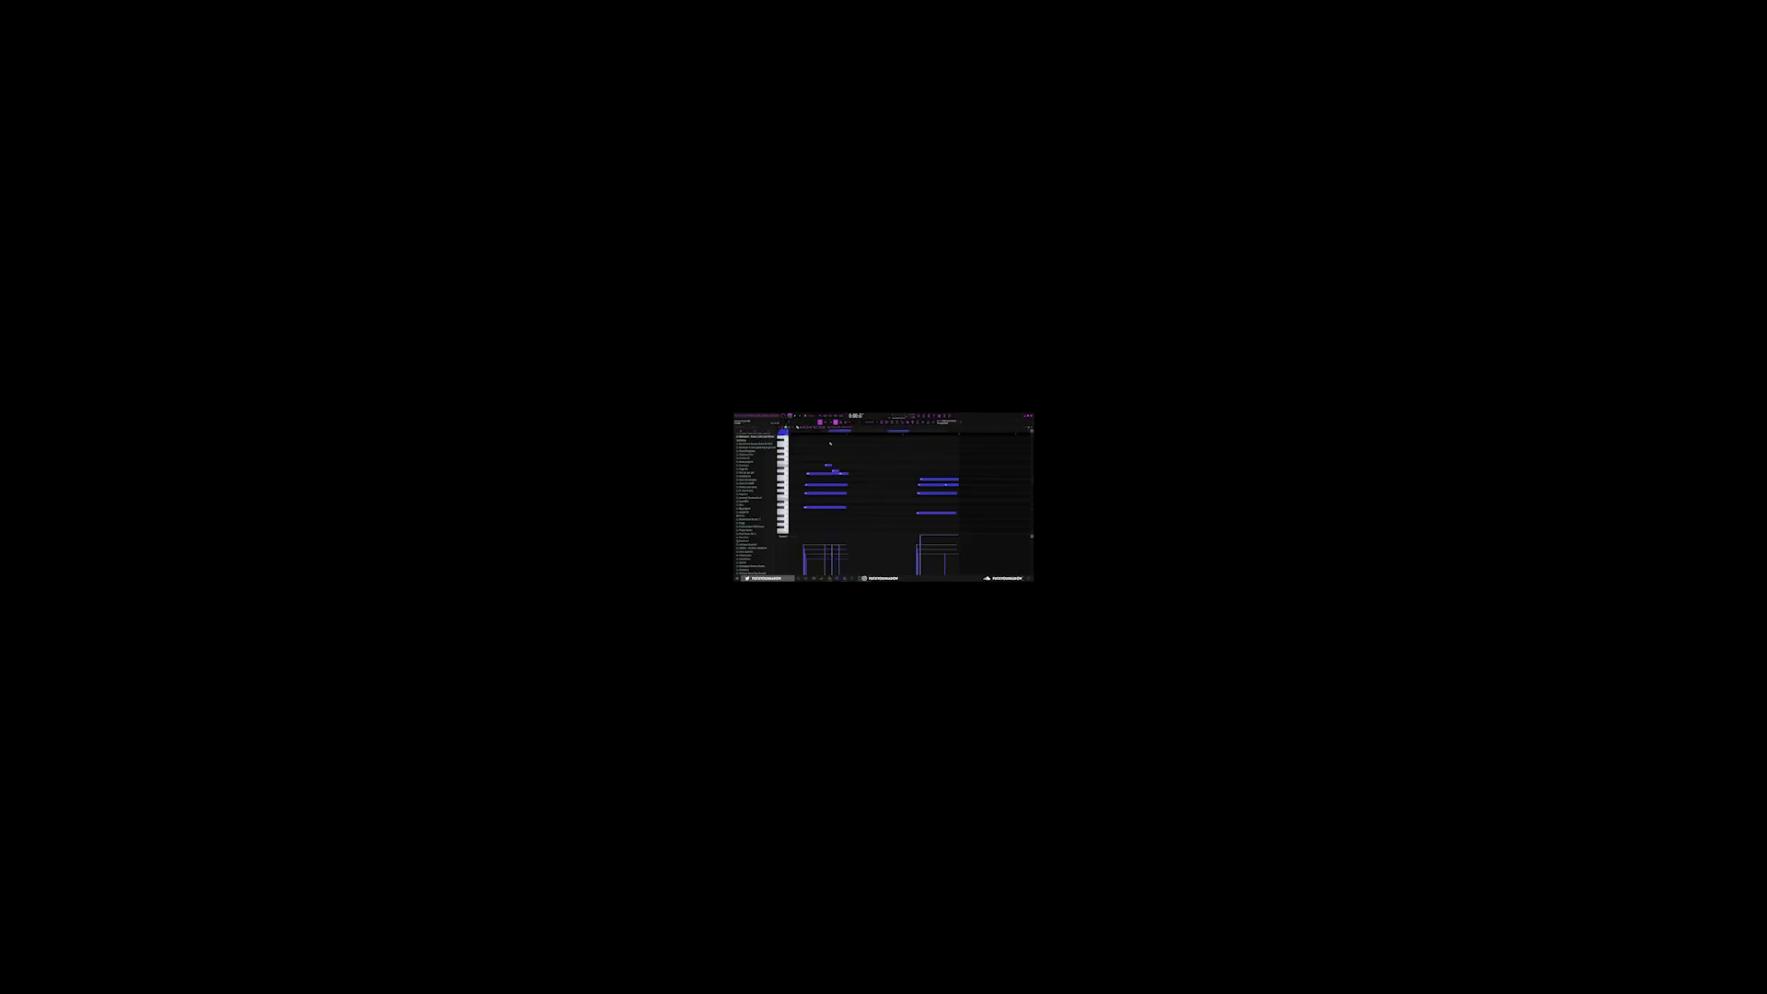
- Examine the second Serum #2 chord in bar 4 by selecting its notes, then clear the selection
left_click_drag(832, 434, 853, 435)
scroll(857, 464, "down", 3)
scroll(918, 488, "up", 3)
scroll(1090, 444, "up", 1)
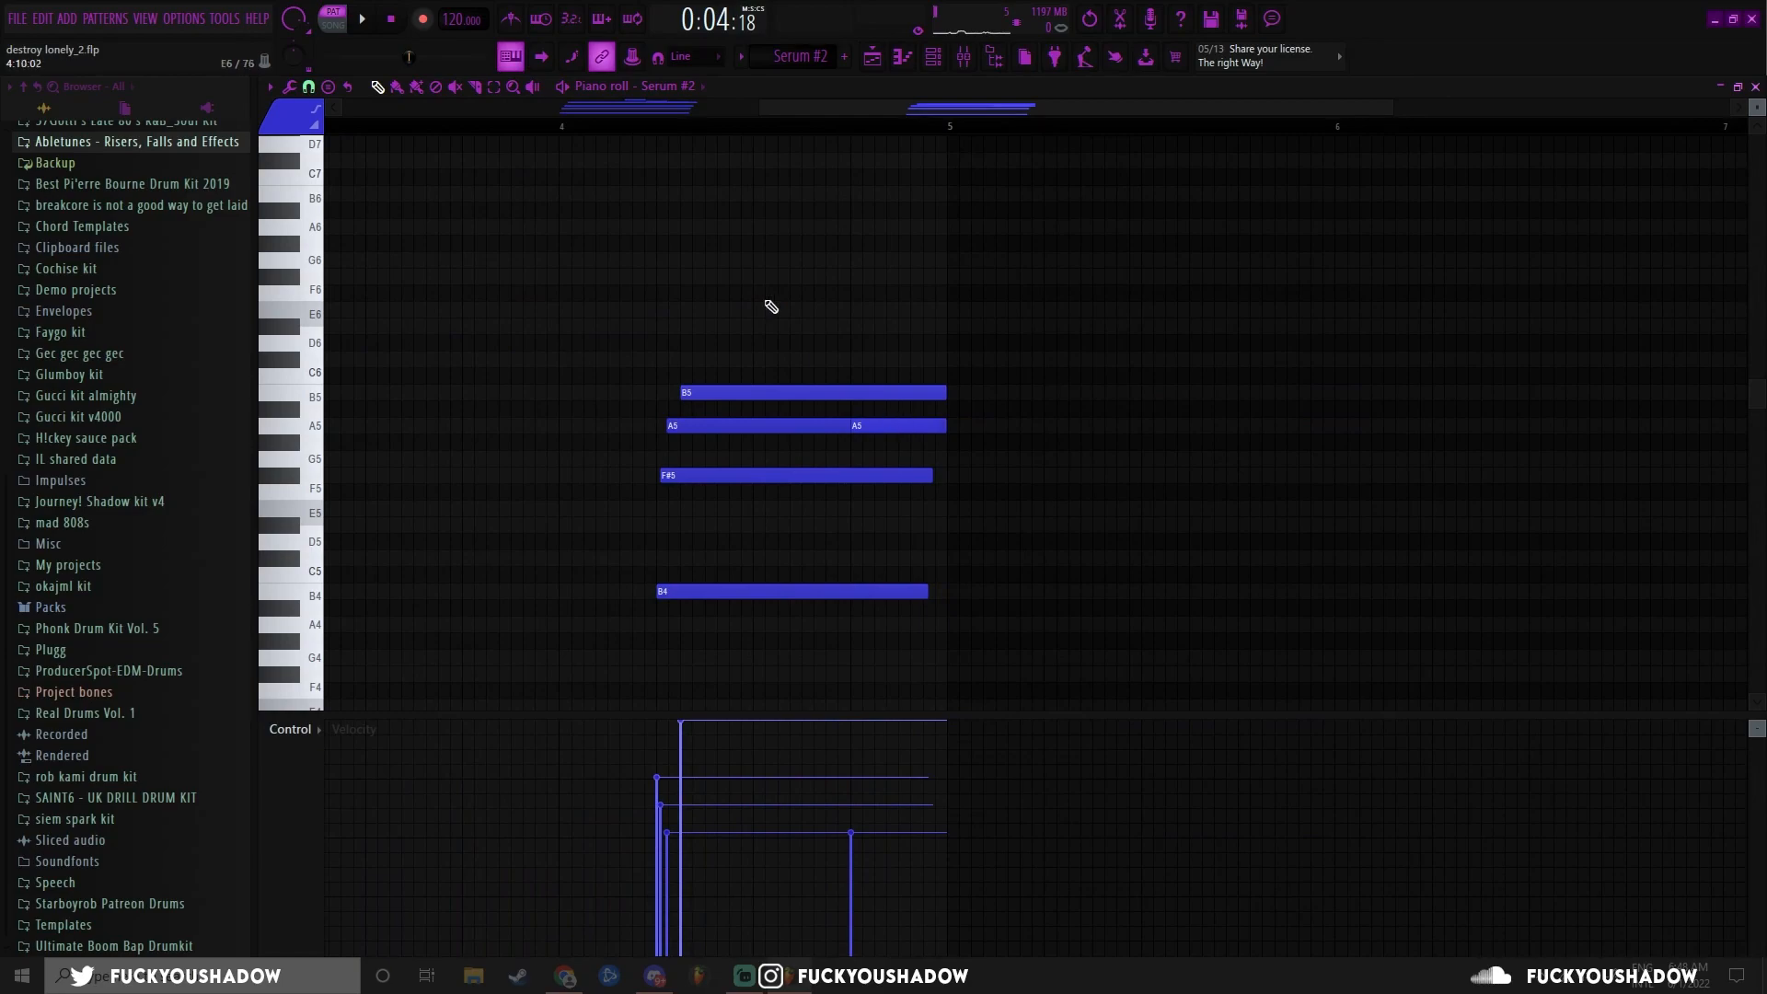
left_click_drag(607, 129, 974, 518)
key("ctrl+d")
scroll(831, 349, "down", 3)
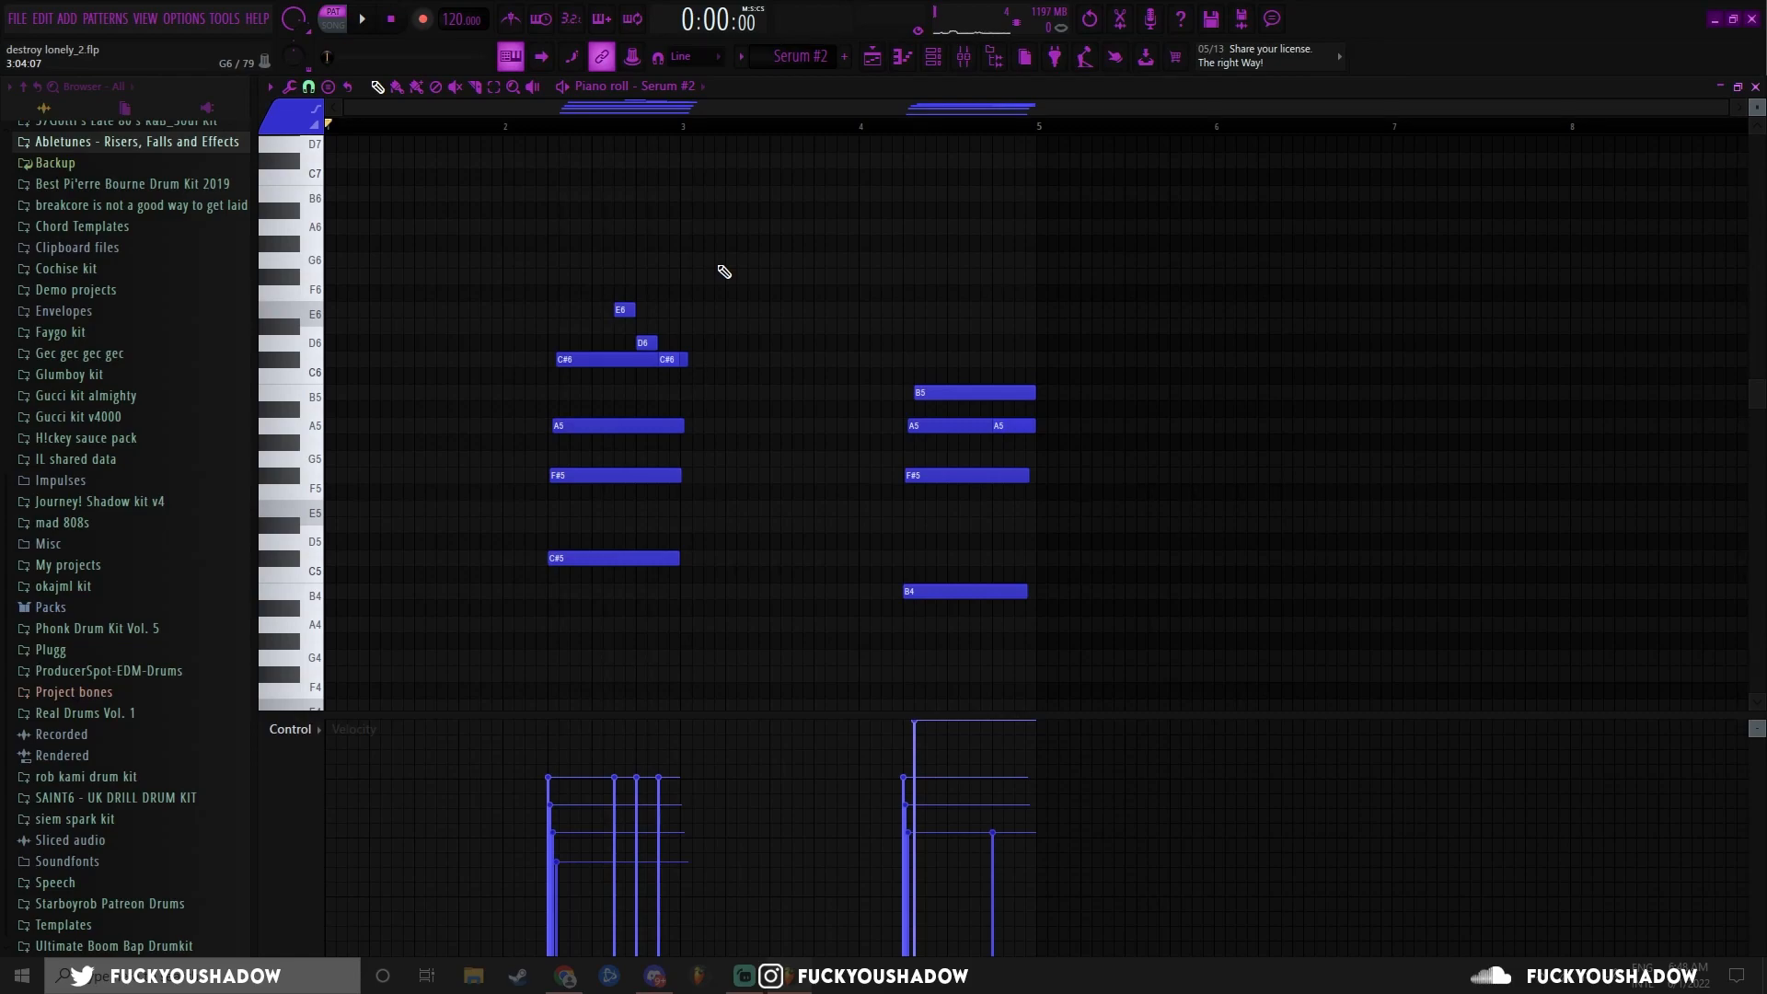
- Play back the Serum arpeggio pattern in the piano roll and save the project
key("F5")
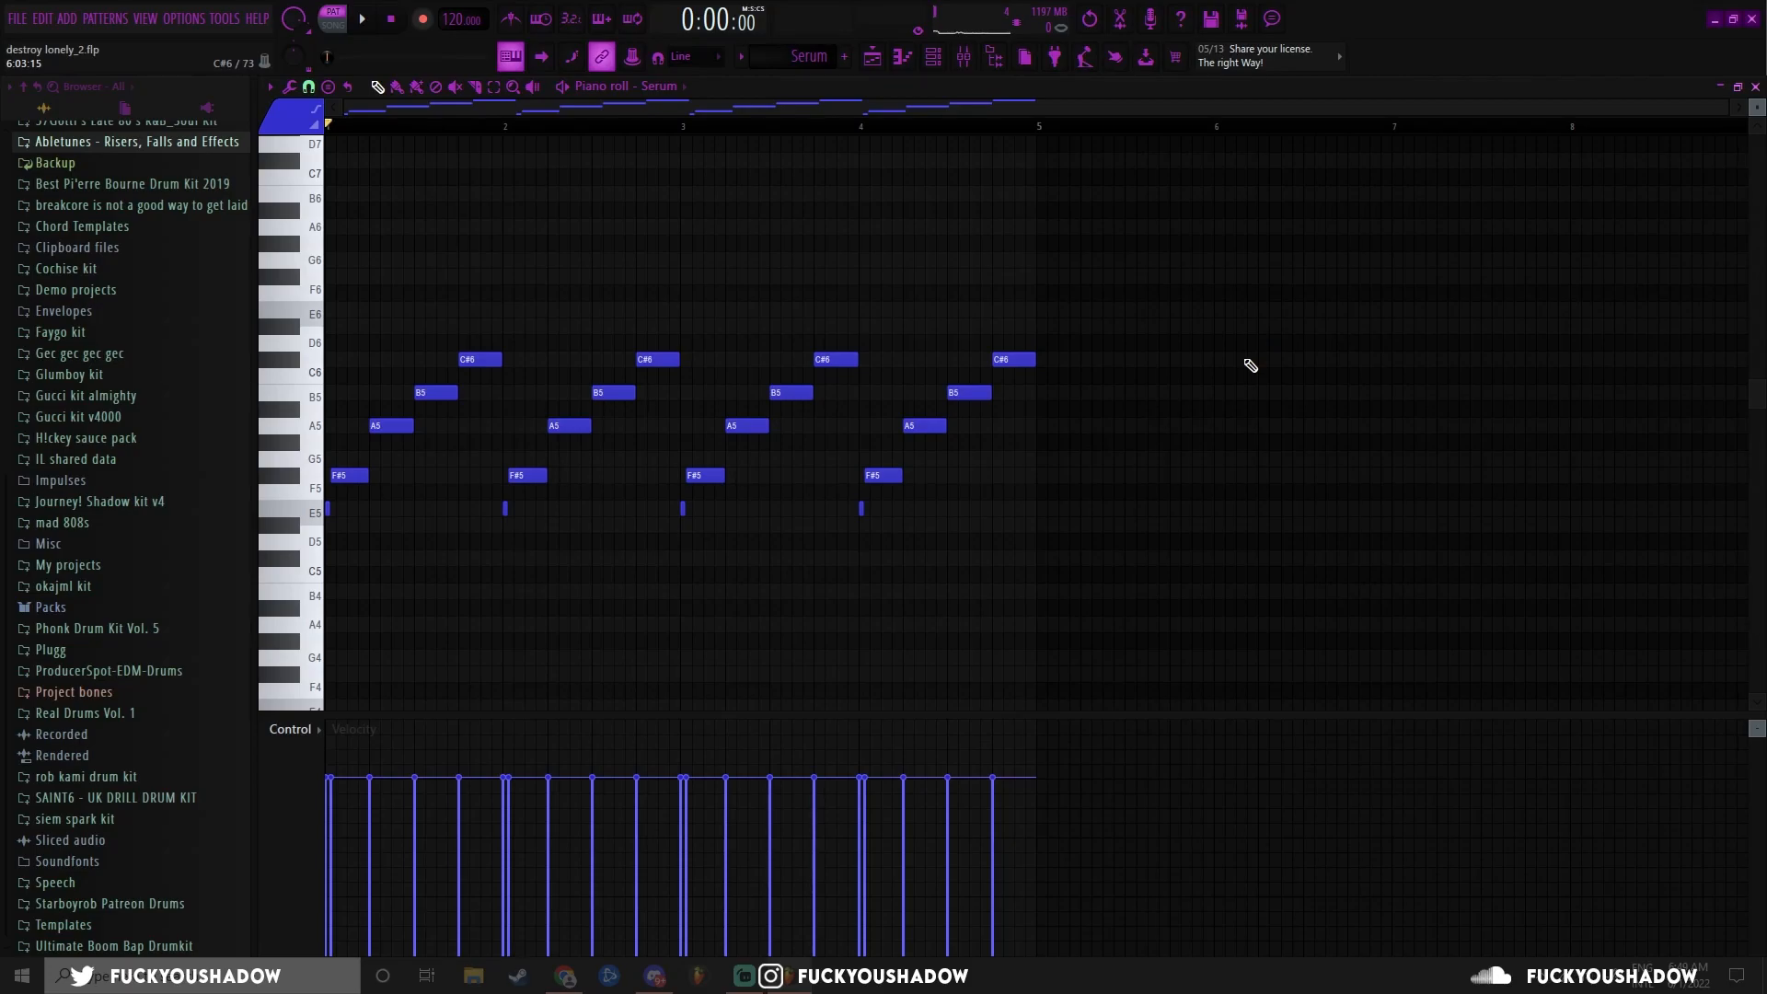
key("space")
key("ctrl+s")
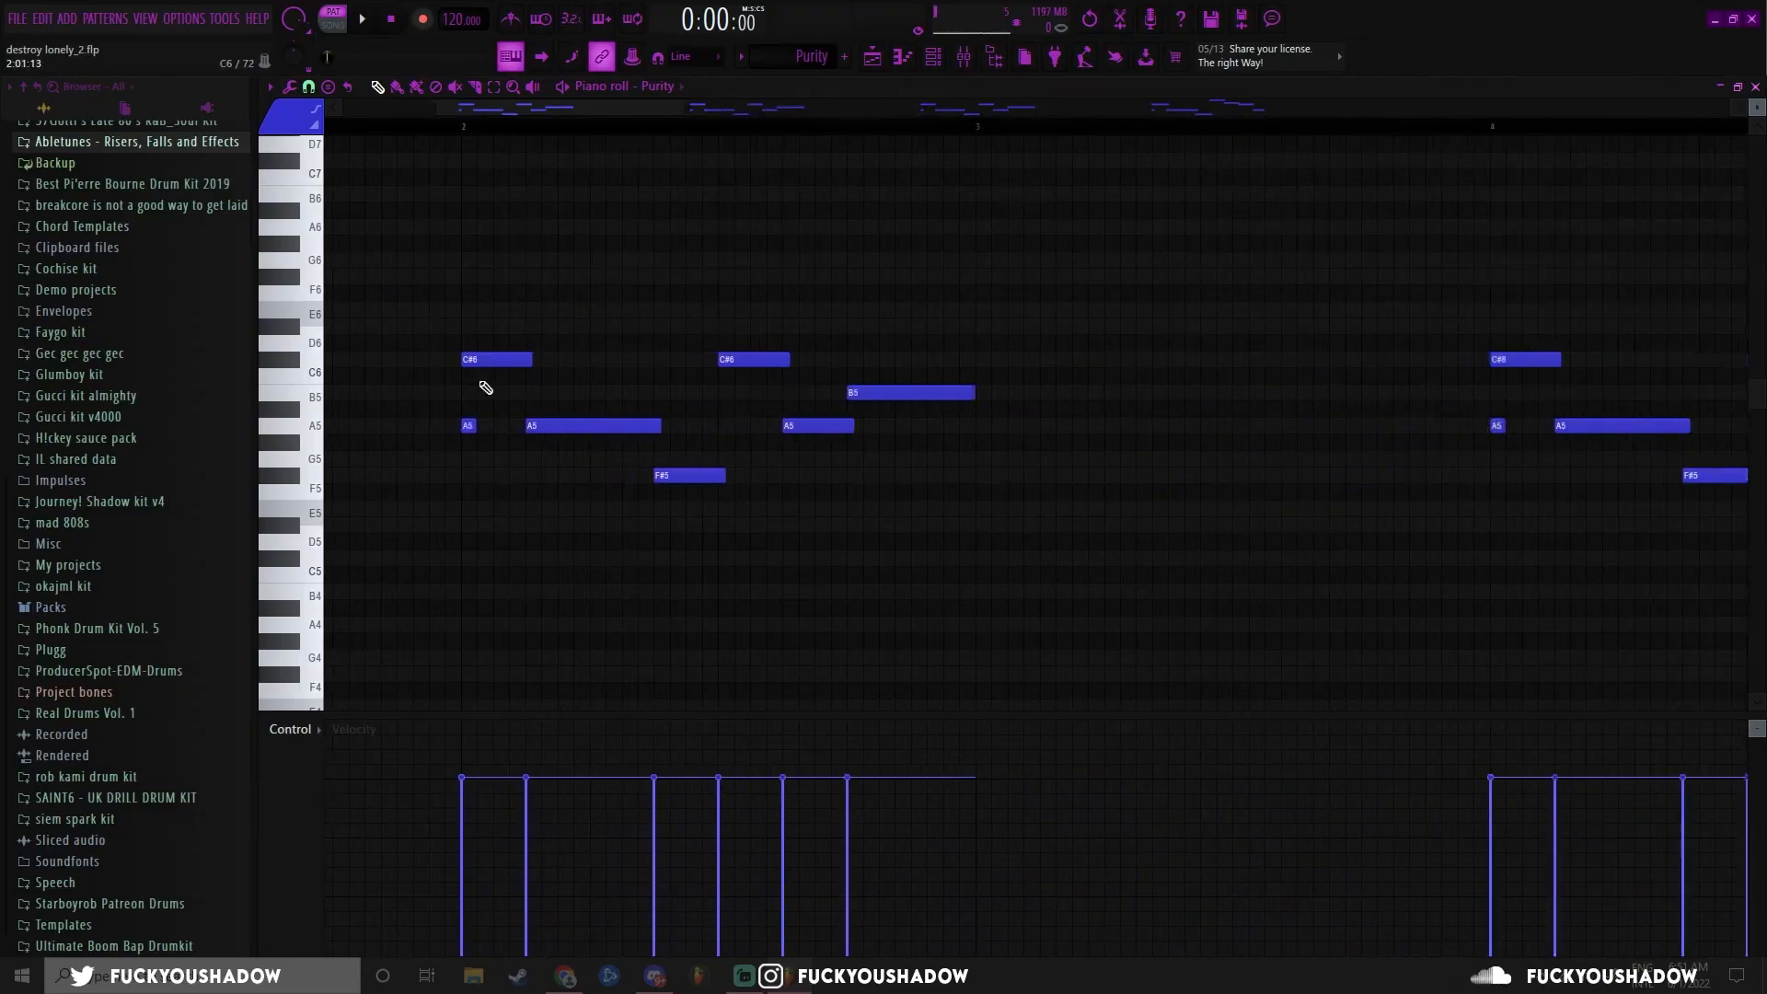
- Inspect the short A5 and long B5 notes of the Purity melody's first phrase and save the project
scroll(486, 388, "up", 2)
left_click(458, 424)
left_click(1118, 391)
scroll(612, 366, "down", 5)
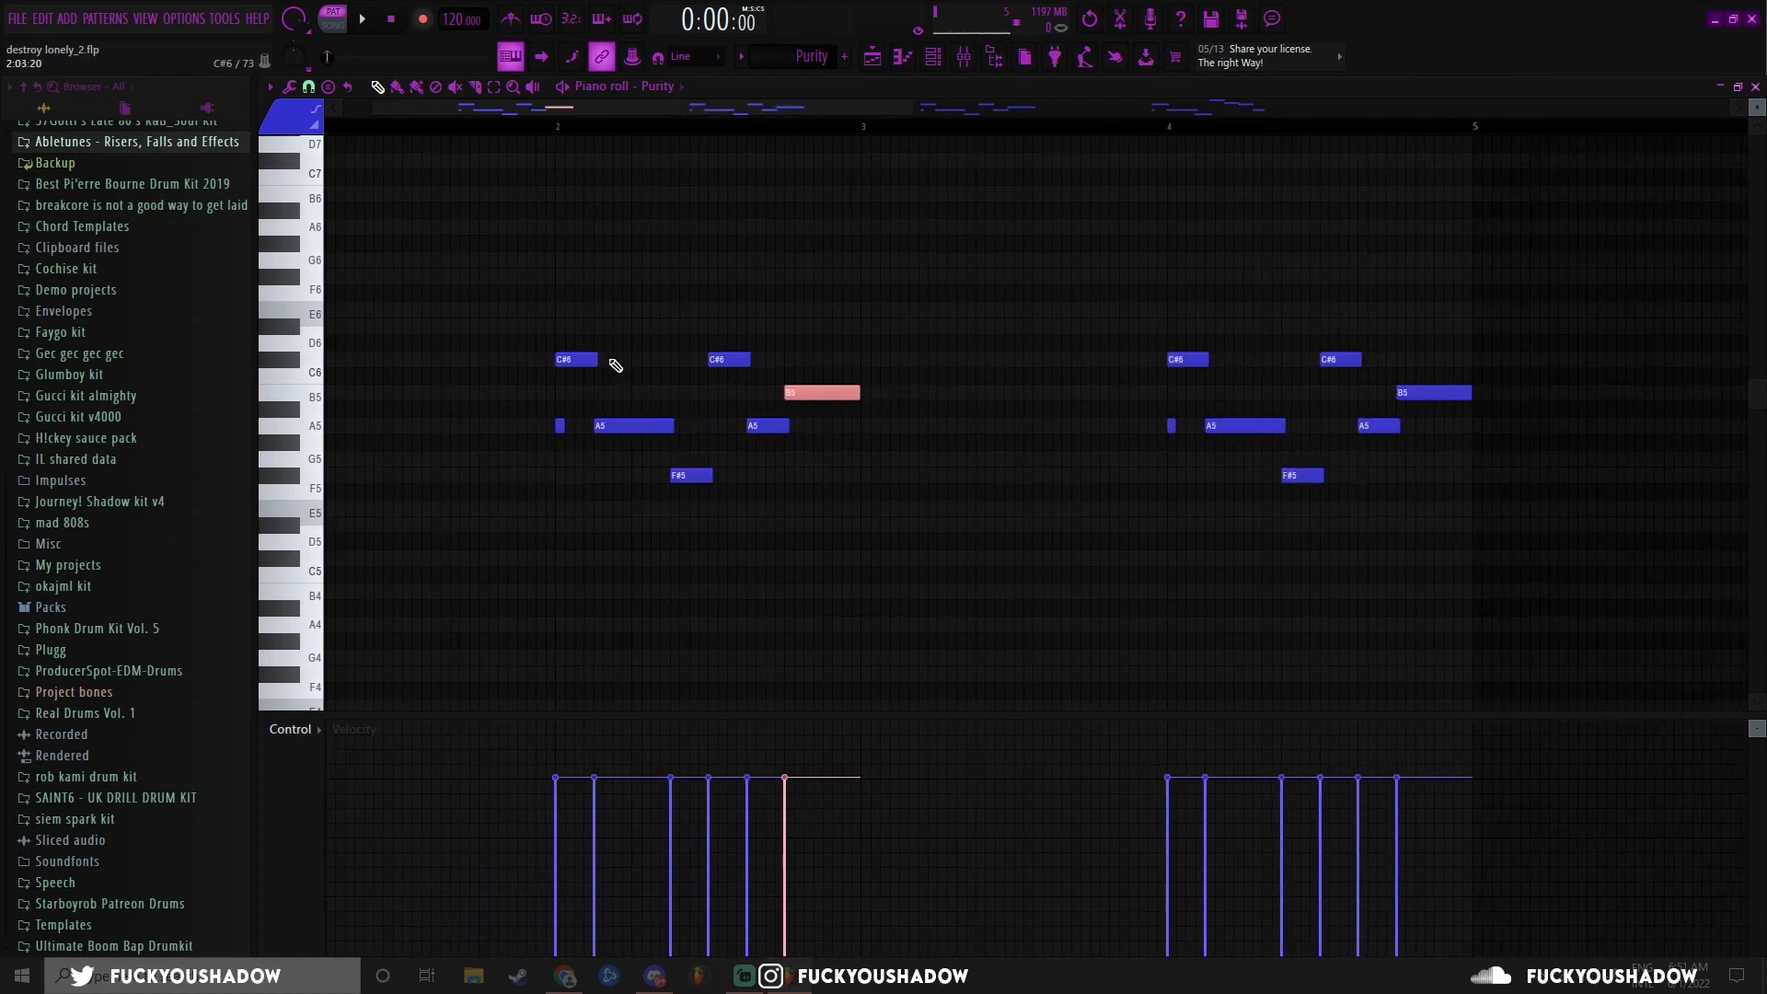
key("ctrl+s")
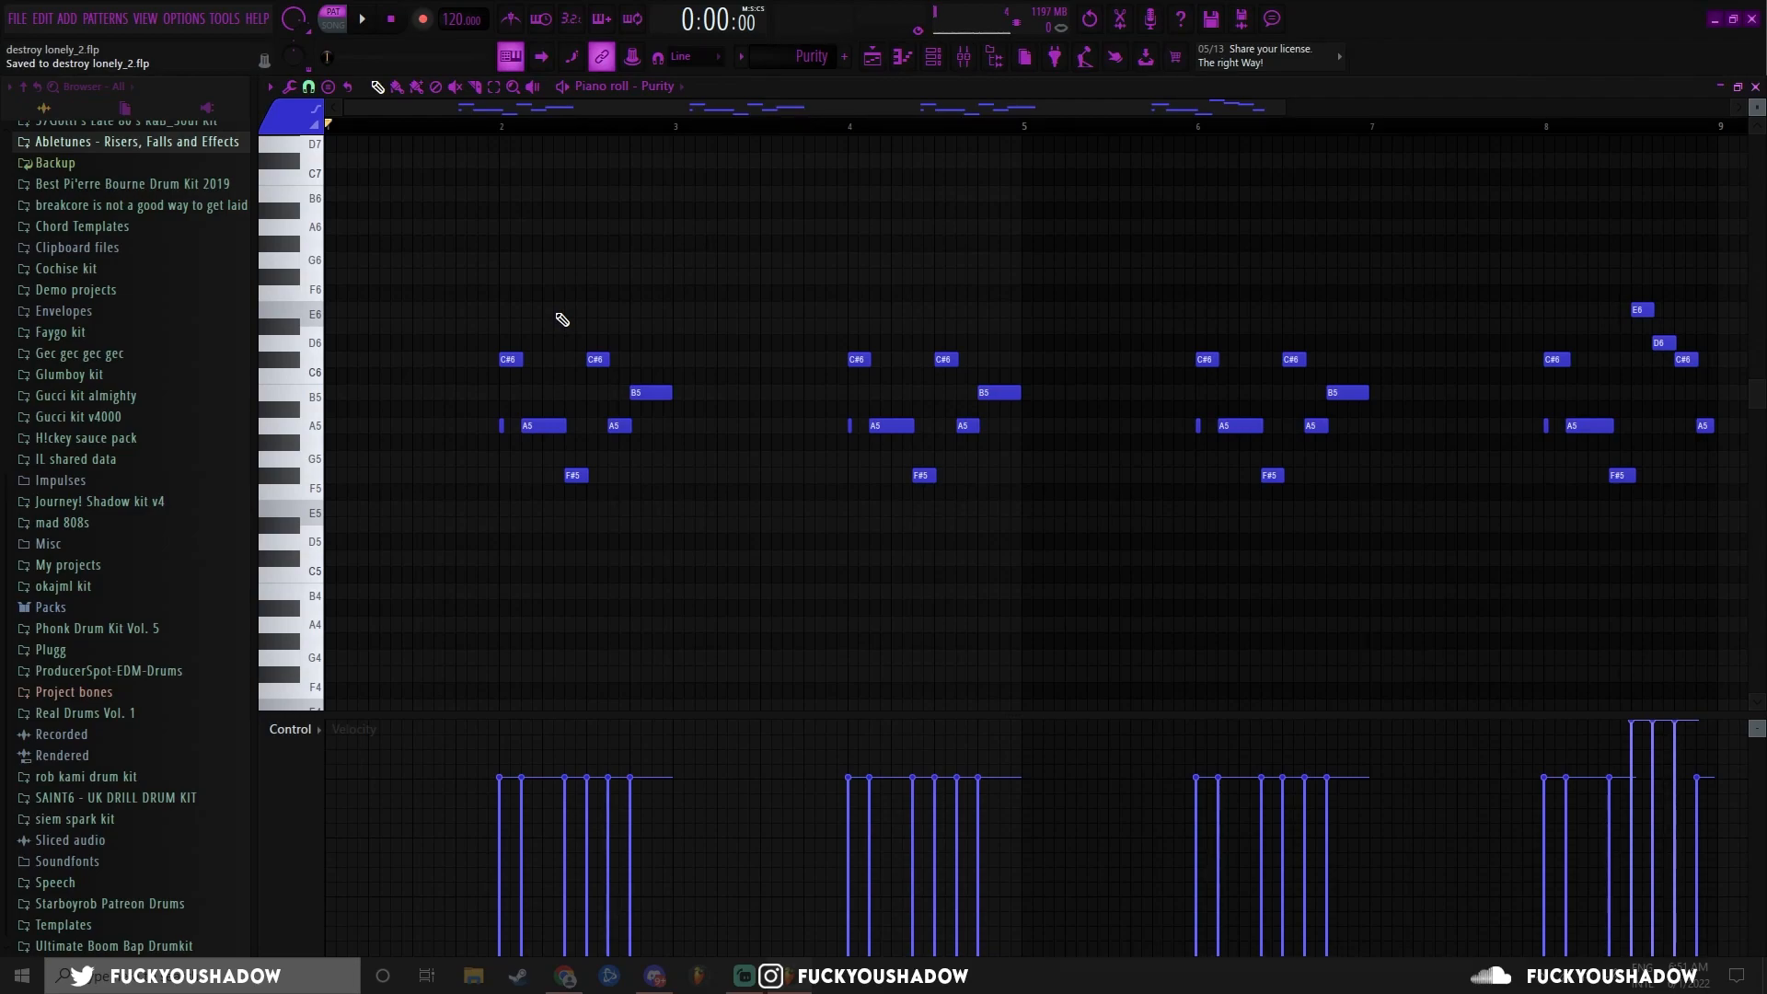
- Select the first phrase of the Purity melody in bar 2 to compare it with its repeats, then clear the selection
scroll(449, 344, "down", 2)
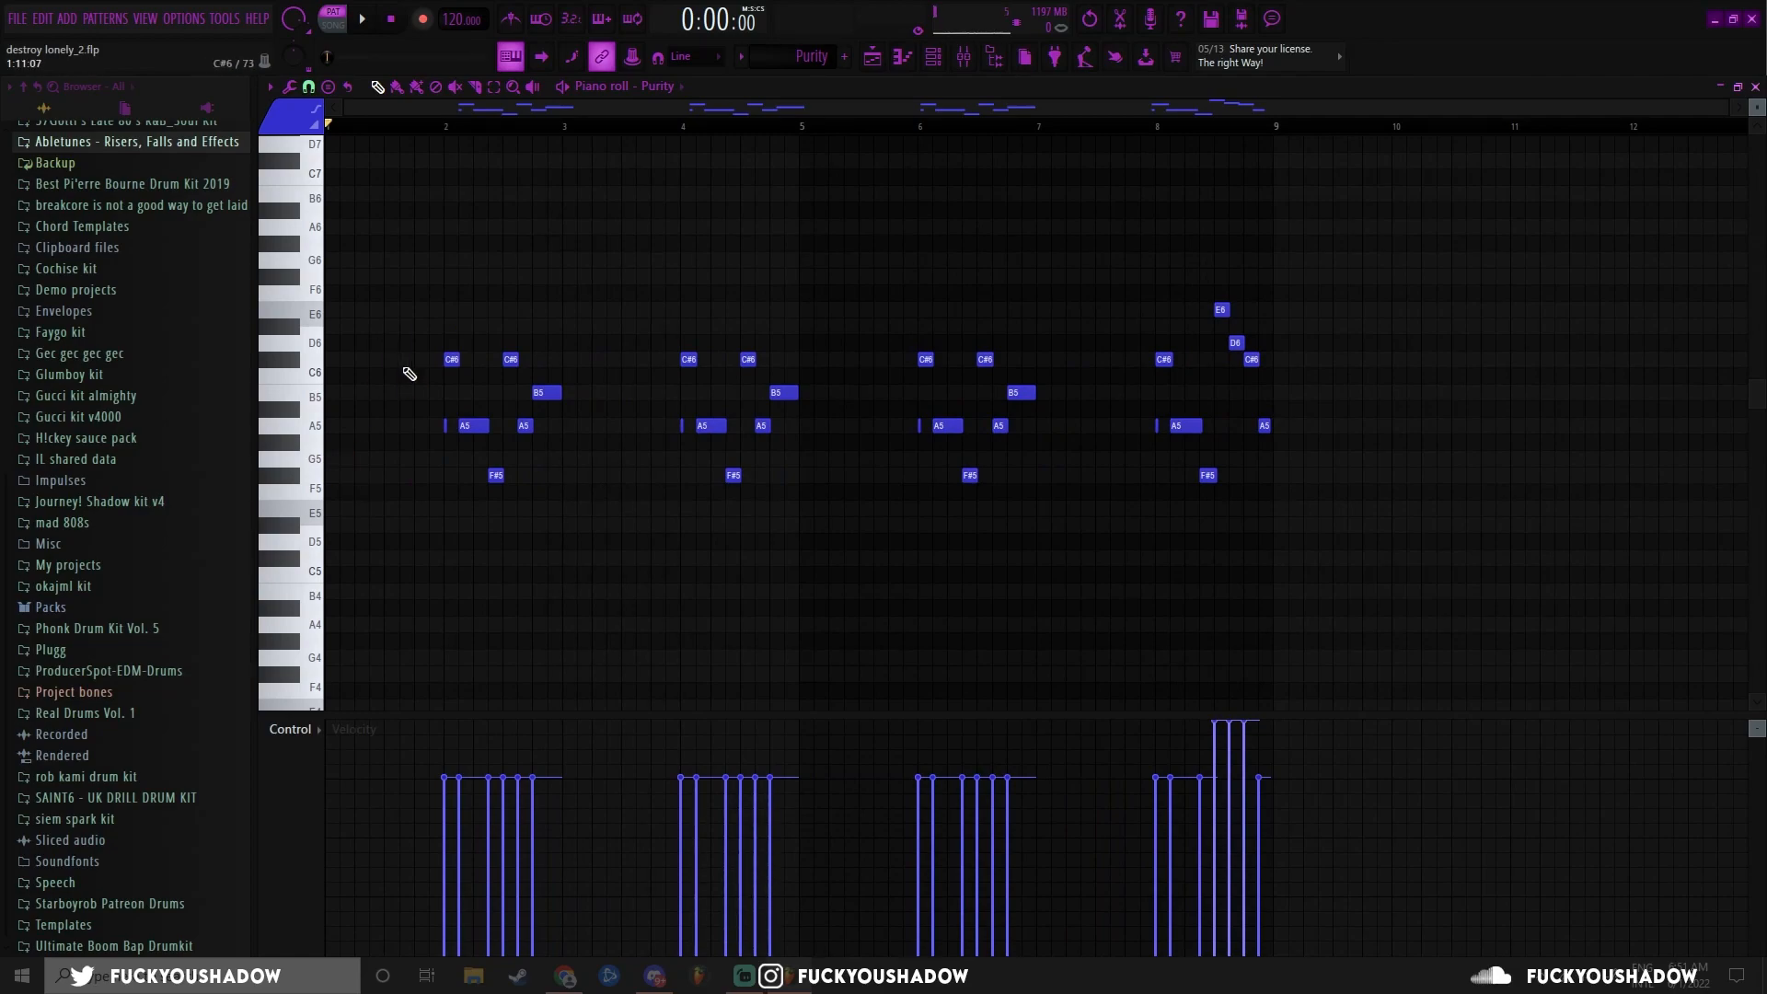
scroll(422, 368, "up", 3)
left_click_drag(453, 306, 719, 546)
left_click(514, 313, "ctrl")
scroll(552, 347, "down", 5)
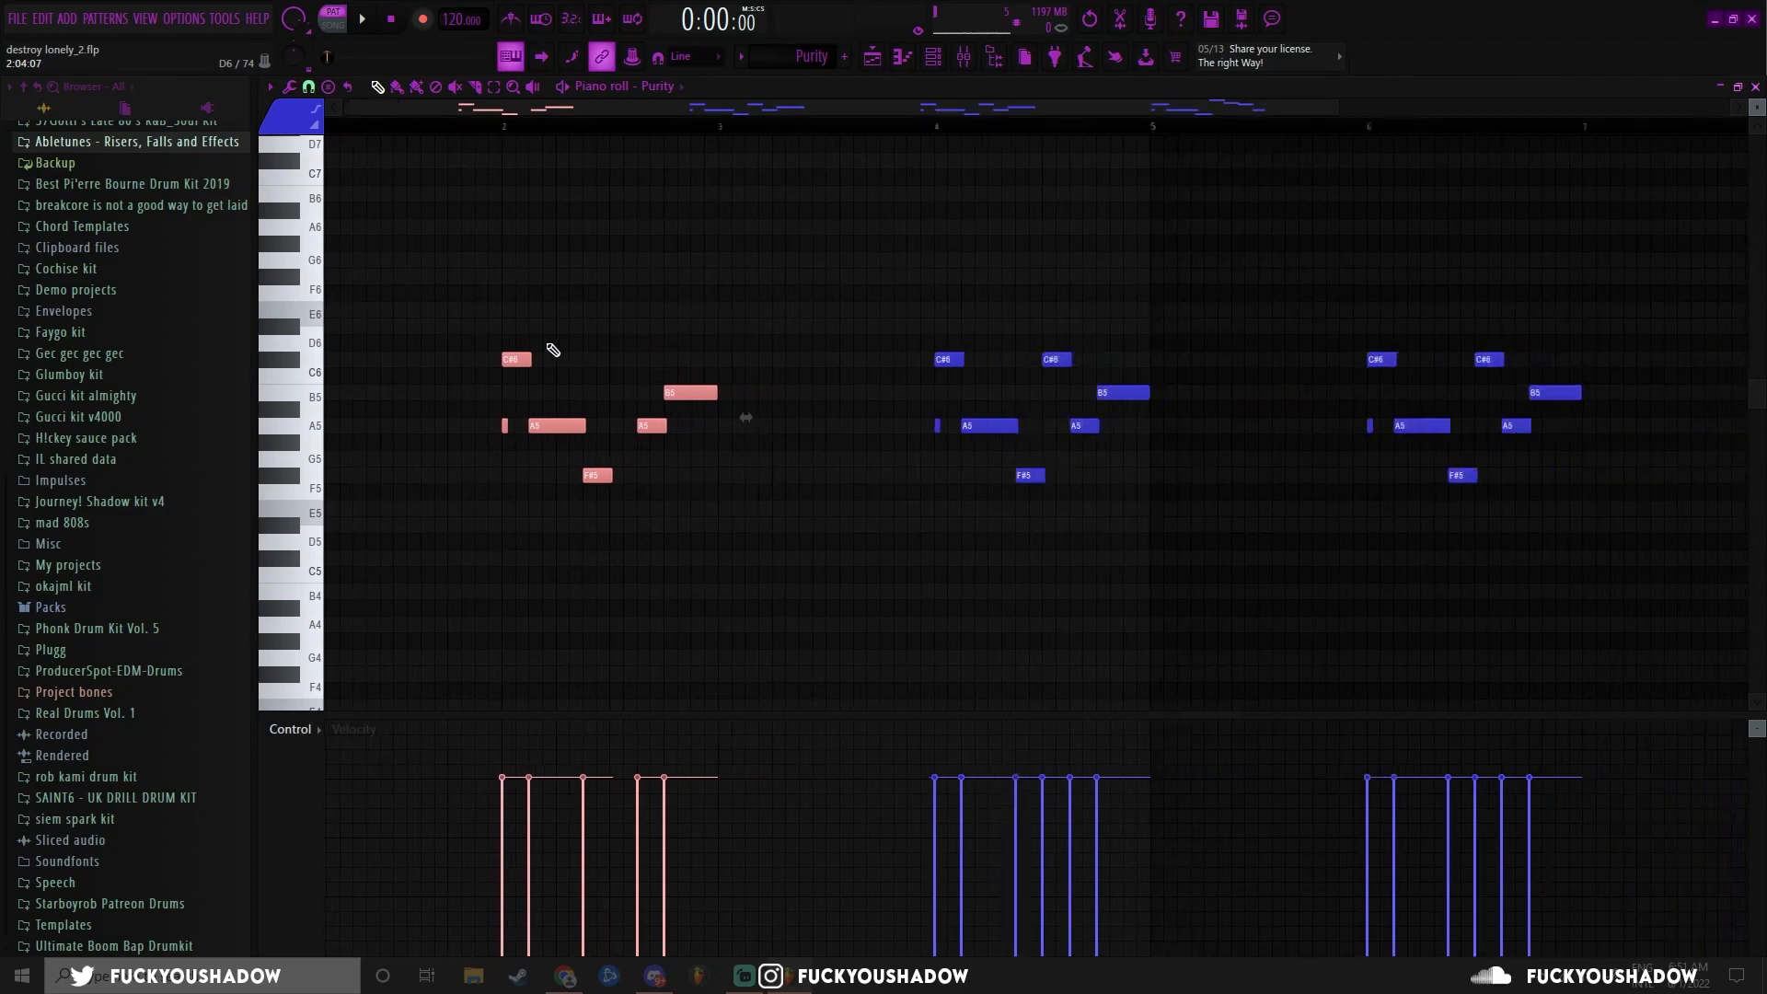
left_click_drag(426, 321, 594, 497)
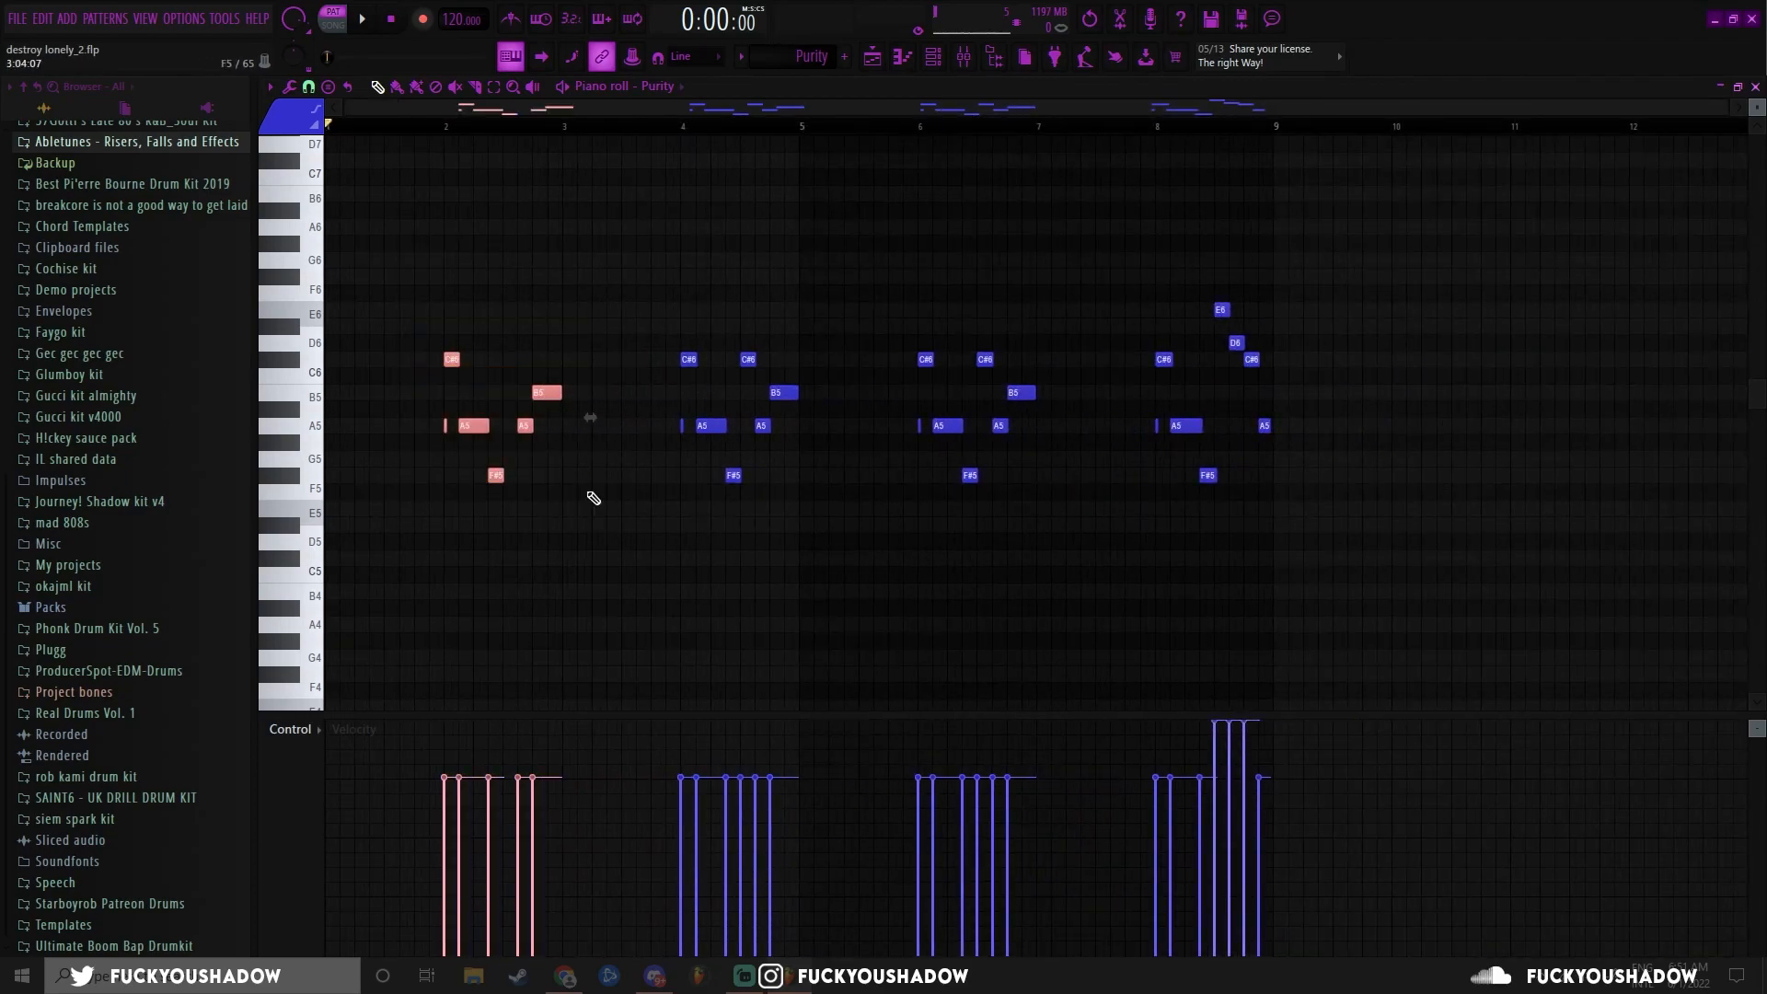
left_click(594, 368, "ctrl")
scroll(470, 408, "up", 4)
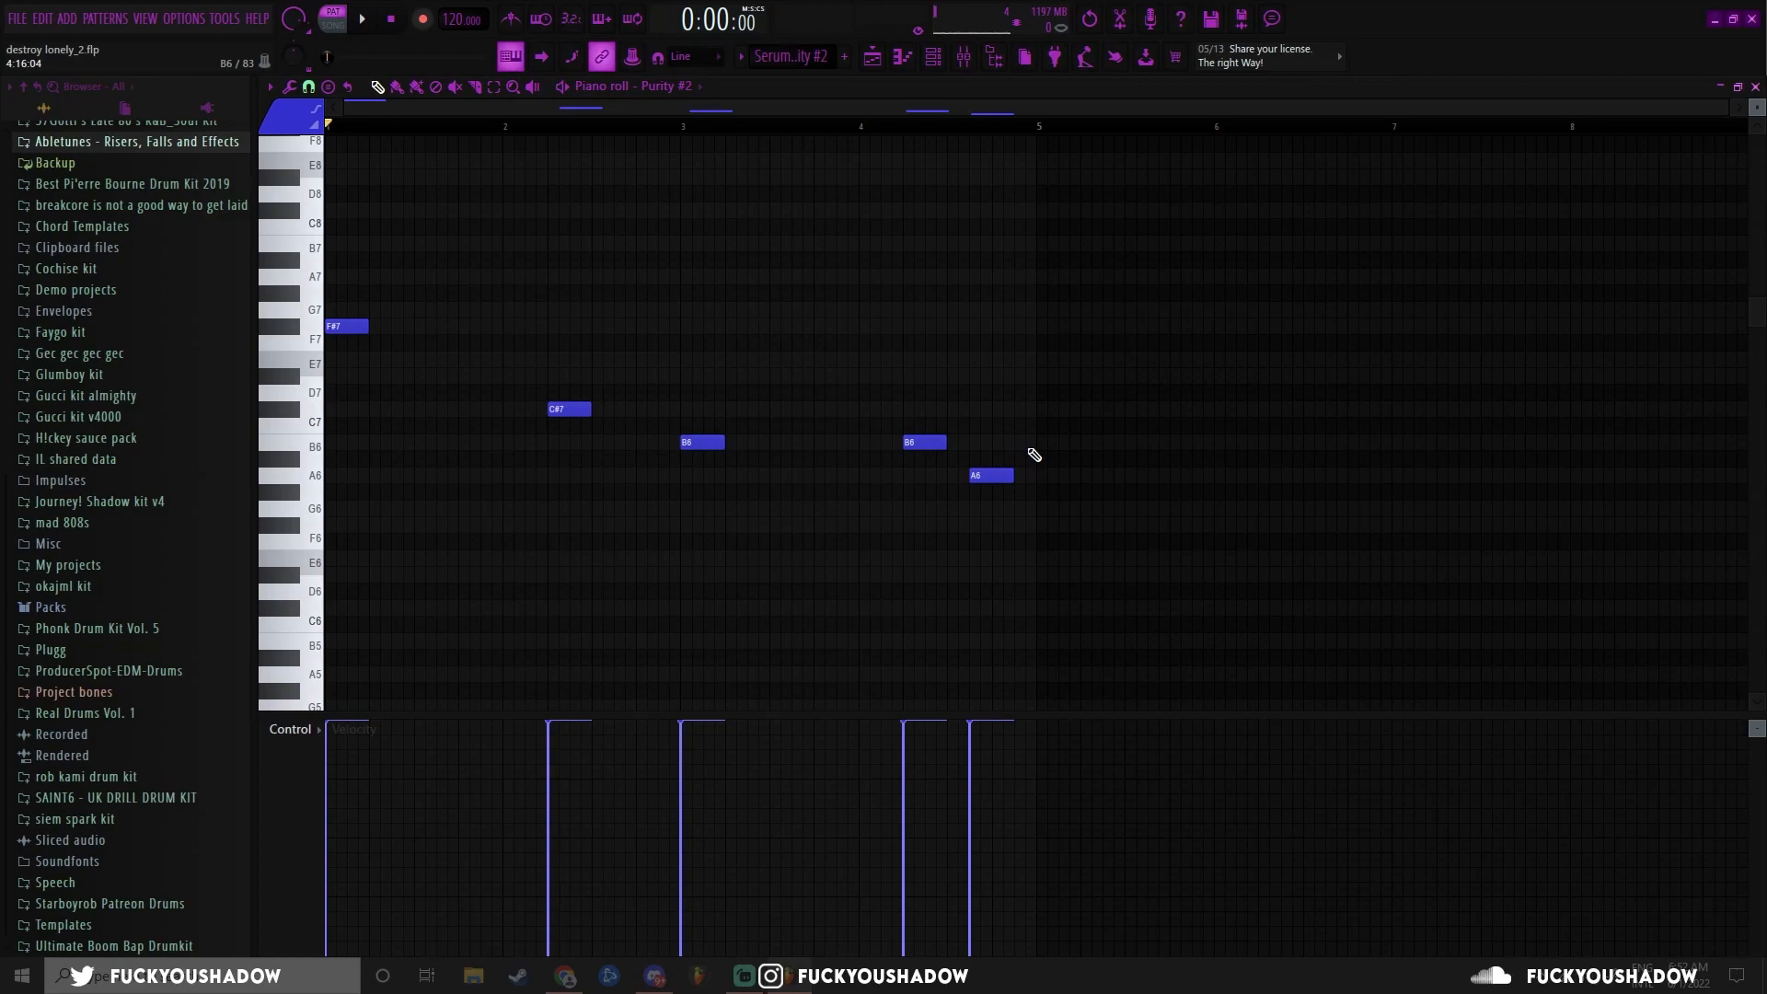
- Play back the Purity #2 pattern, highlight its notes in turn and return to the playlist arrangement
key("space")
left_click_drag(1081, 542, 239, 183)
left_click(576, 327, "ctrl")
left_click_drag(318, 276, 852, 569)
left_click(678, 329, "ctrl")
left_click_drag(1020, 559, 326, 195, "ctrl")
left_click(473, 262, "ctrl")
left_click(518, 320, "ctrl")
left_click(475, 257, "ctrl")
left_click(515, 302, "ctrl")
key("F5")
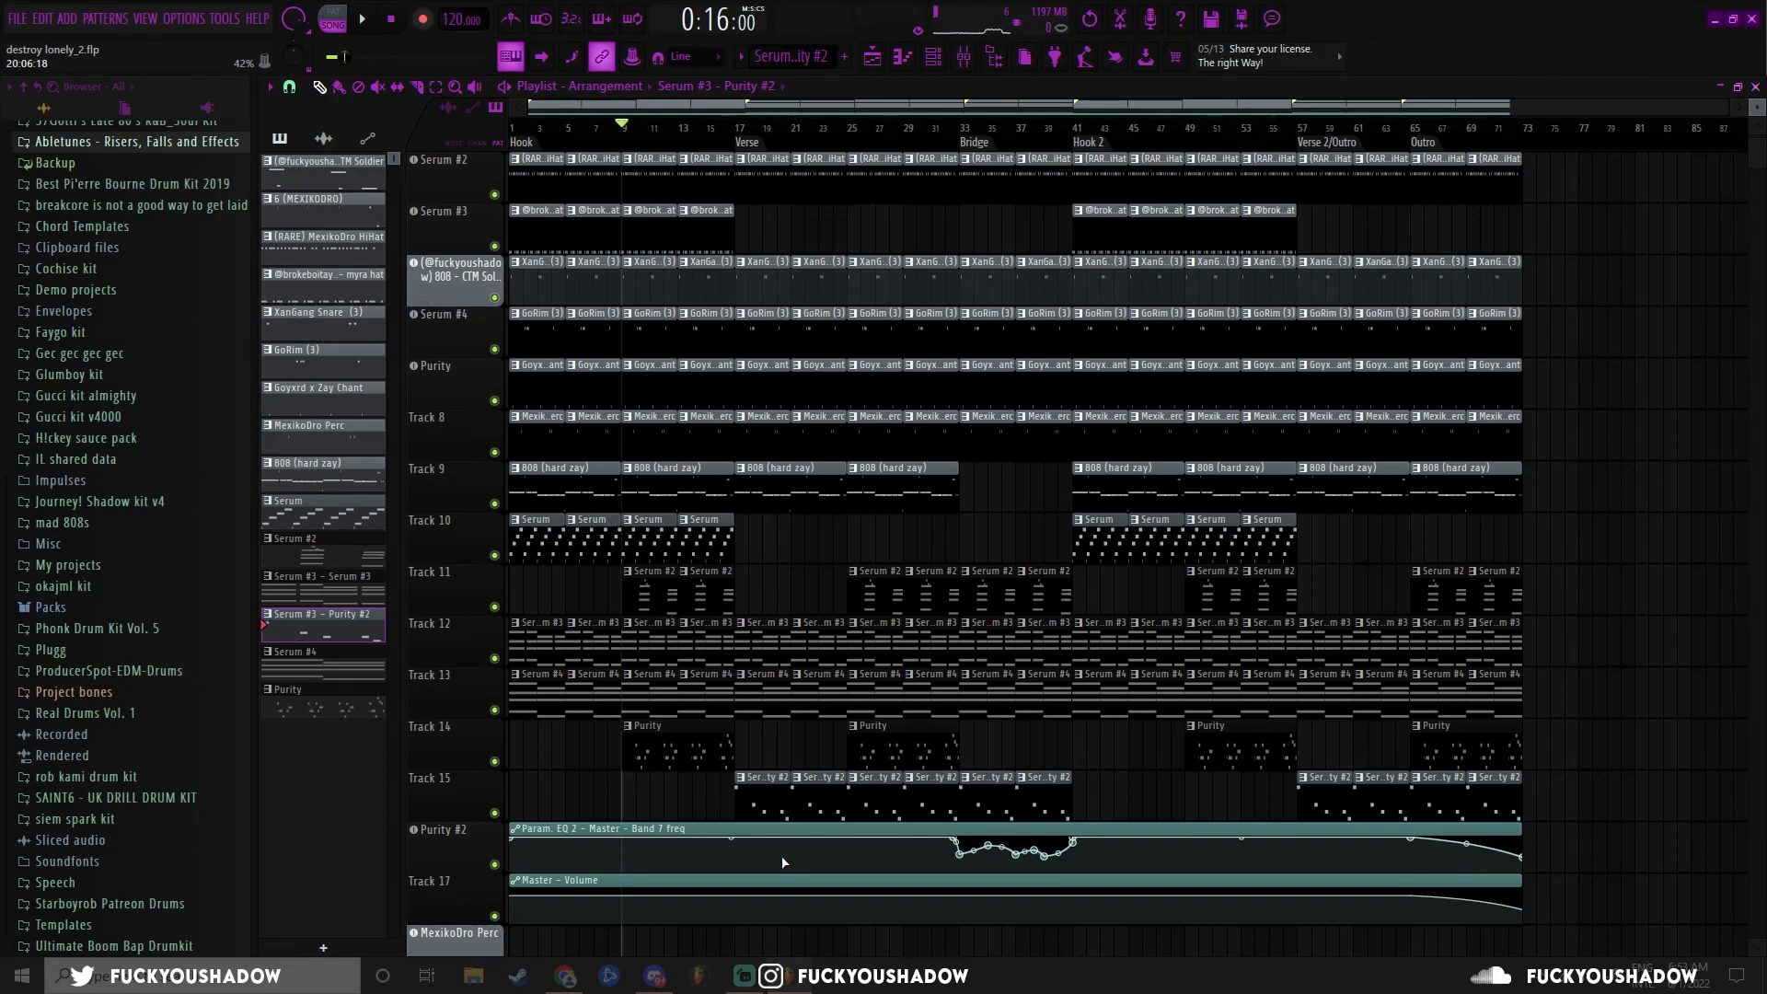
- Save the project, then open the 6 (MEXIKODRO) pattern in the piano roll and play it back
key("ctrl+s")
key("F9")
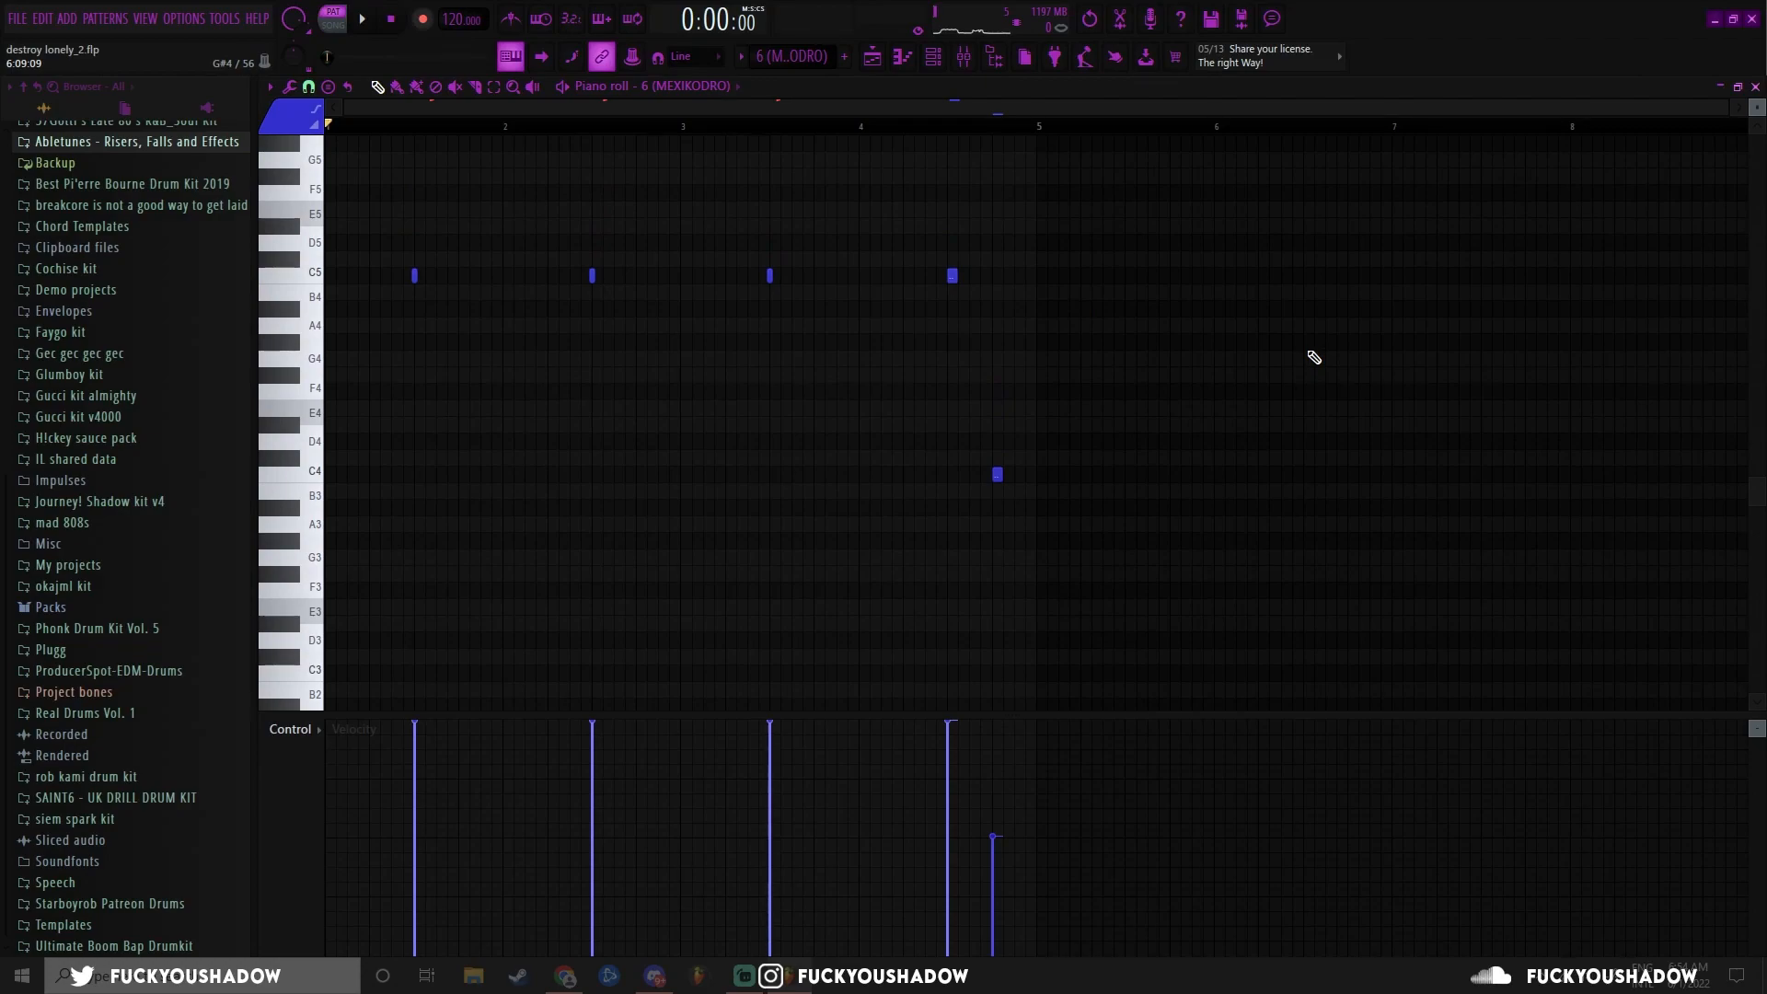
key("space")
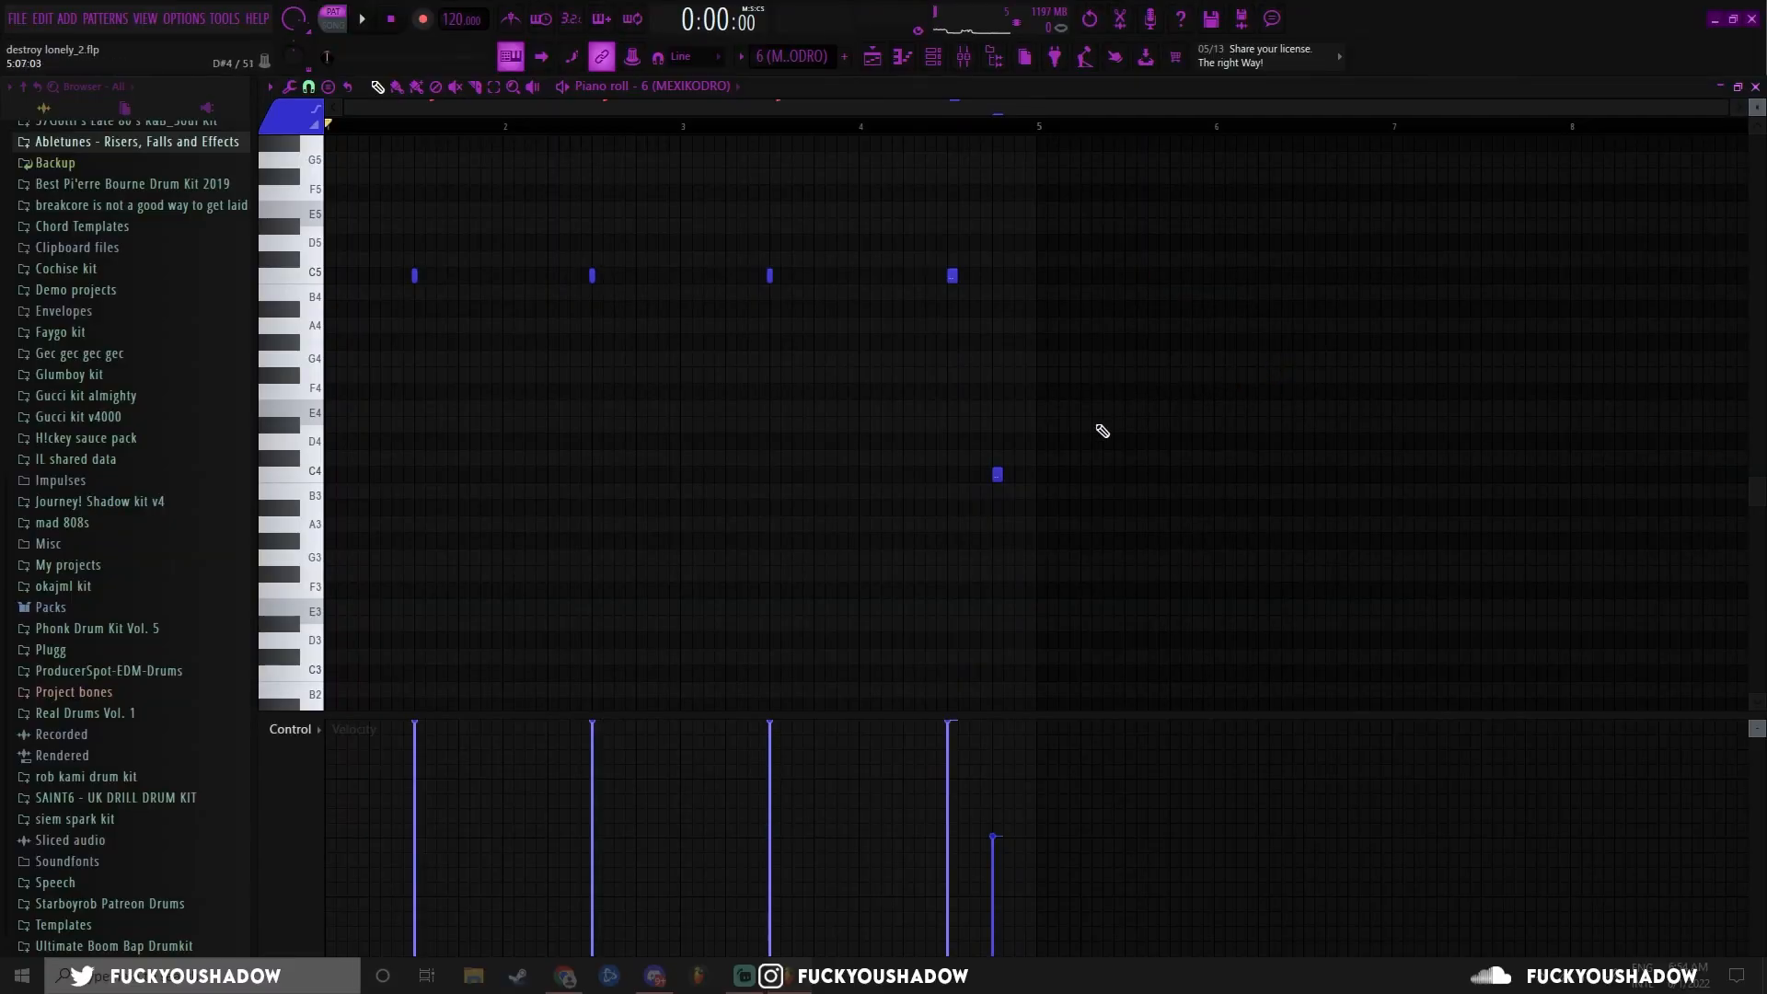
- Highlight the low C4 note at the end of bar 4 in the 6 (MEXIKODRO) pattern
left_click_drag(954, 442, 1037, 500)
scroll(1063, 517, "up", 3)
left_click_drag(853, 434, 916, 500)
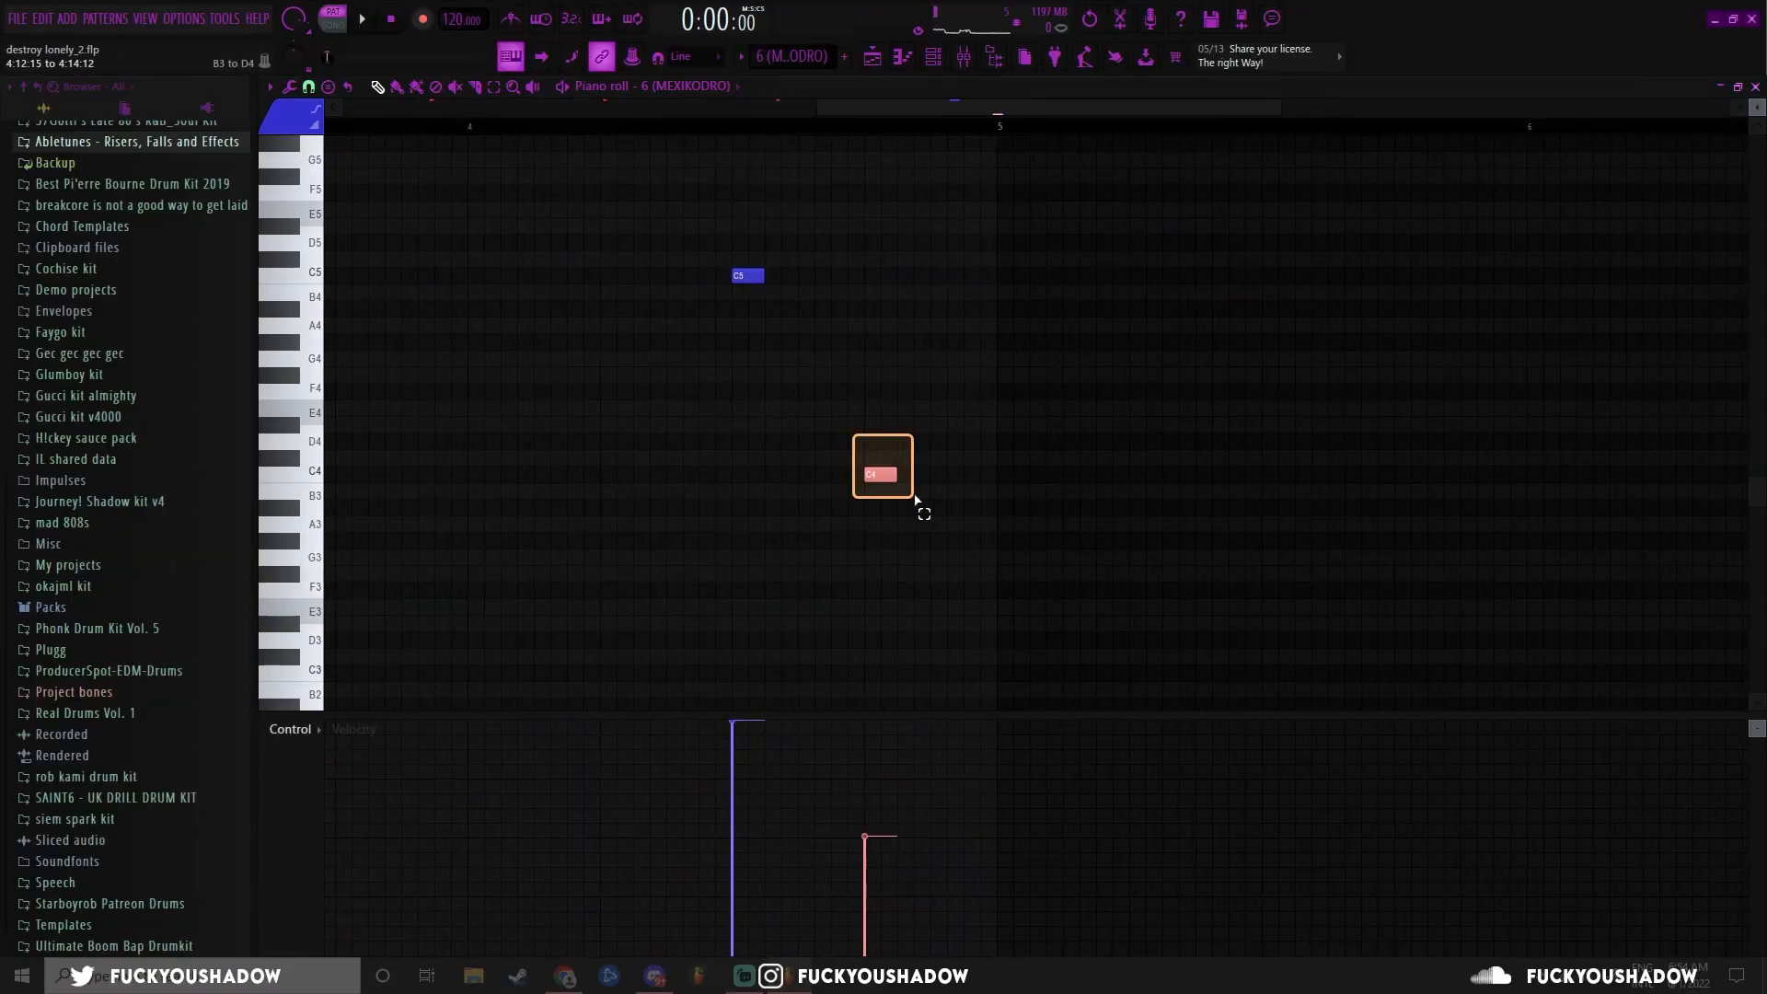
left_click_drag(842, 450, 973, 506)
scroll(890, 422, "down", 2)
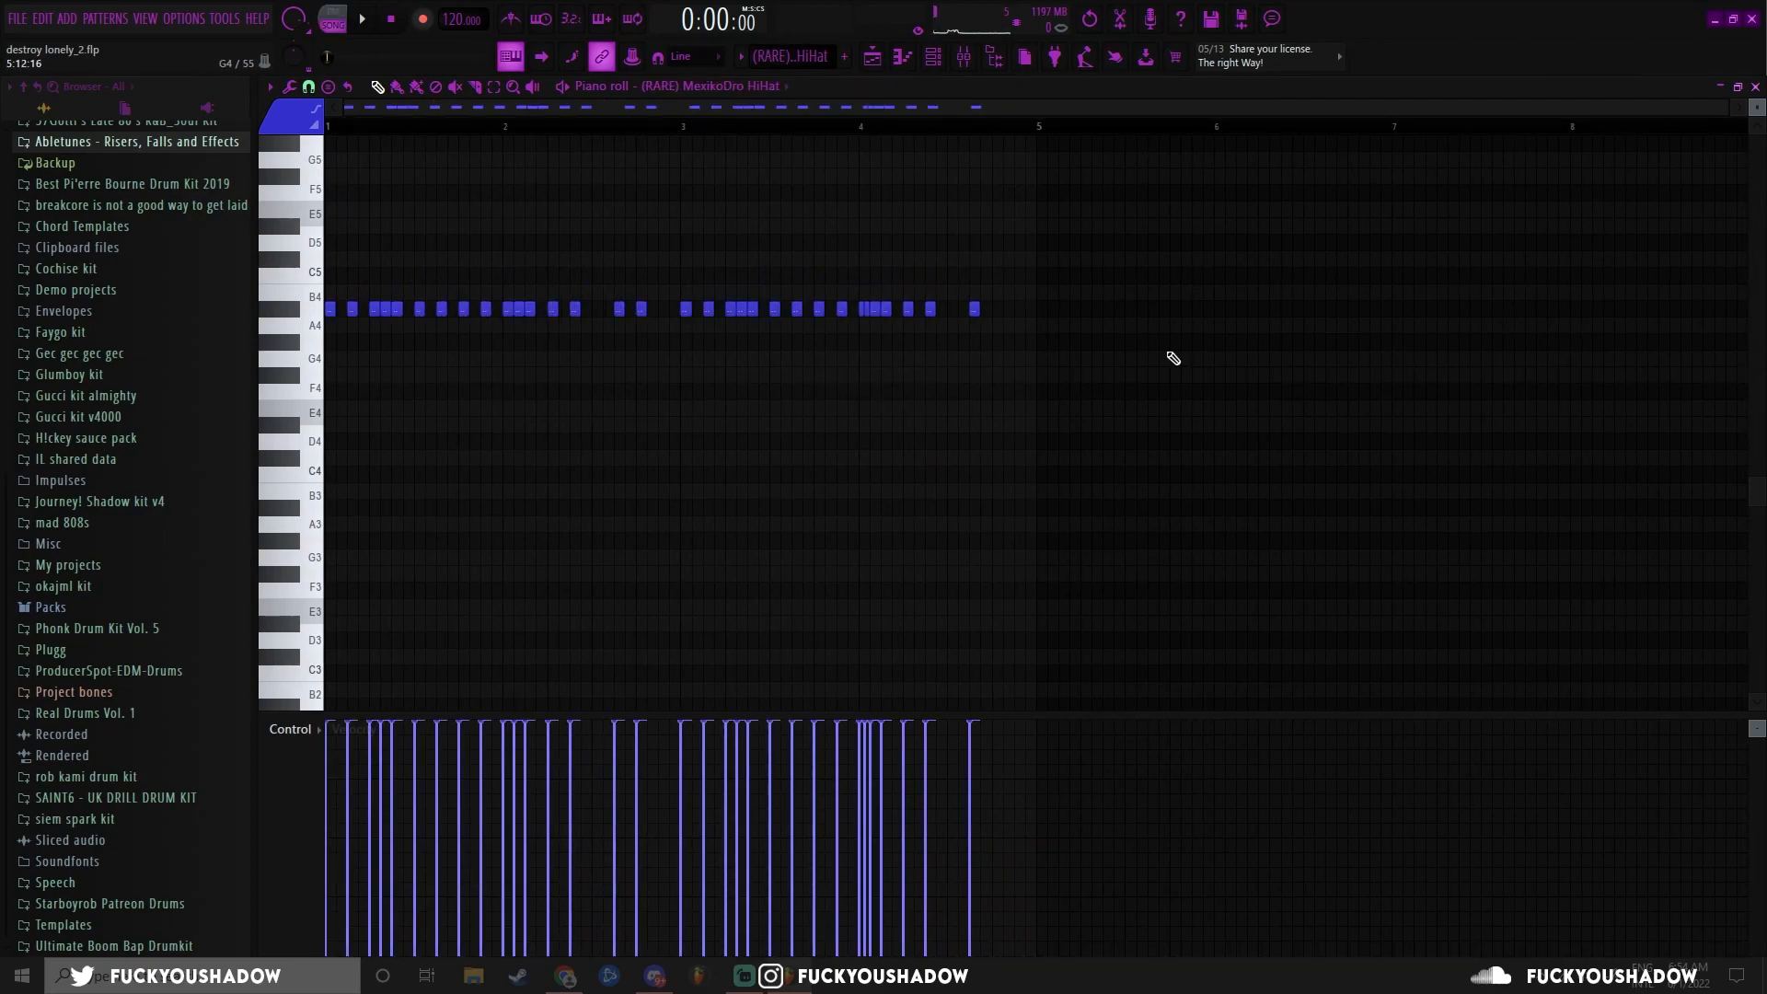
- Play back the (RARE) MexikoDro HiHat pattern and highlight its closely spaced hi-hat notes
key("space")
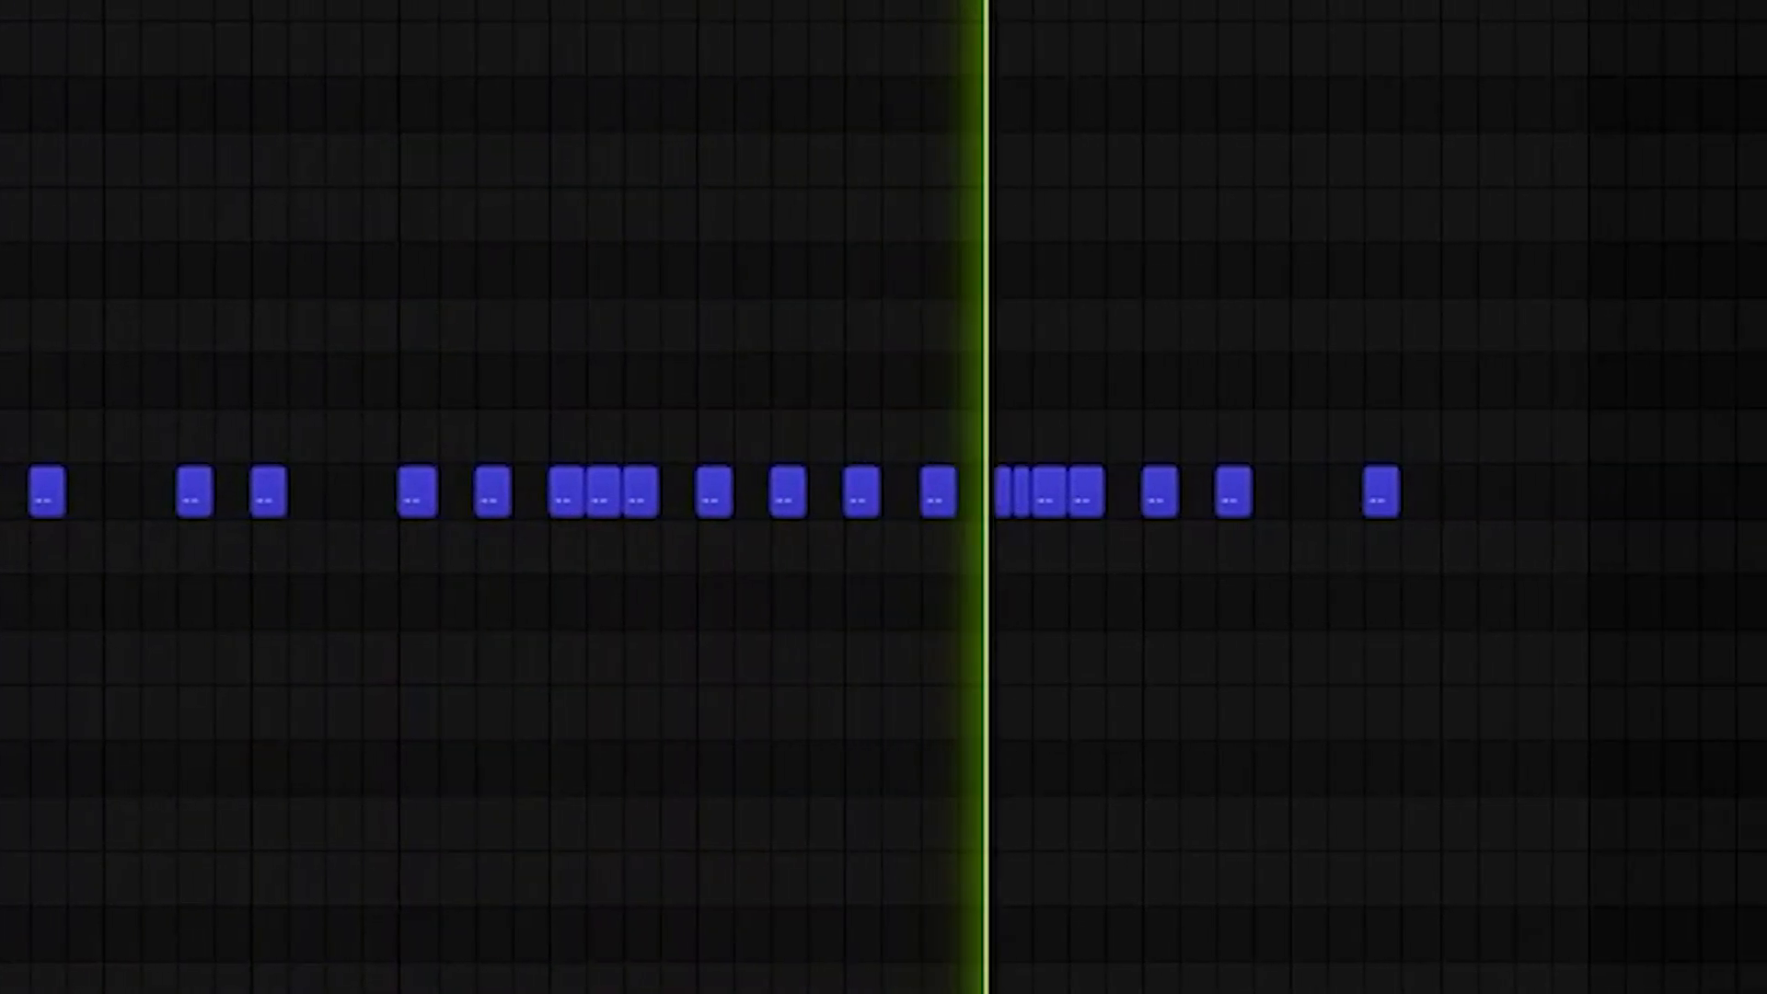
key("space")
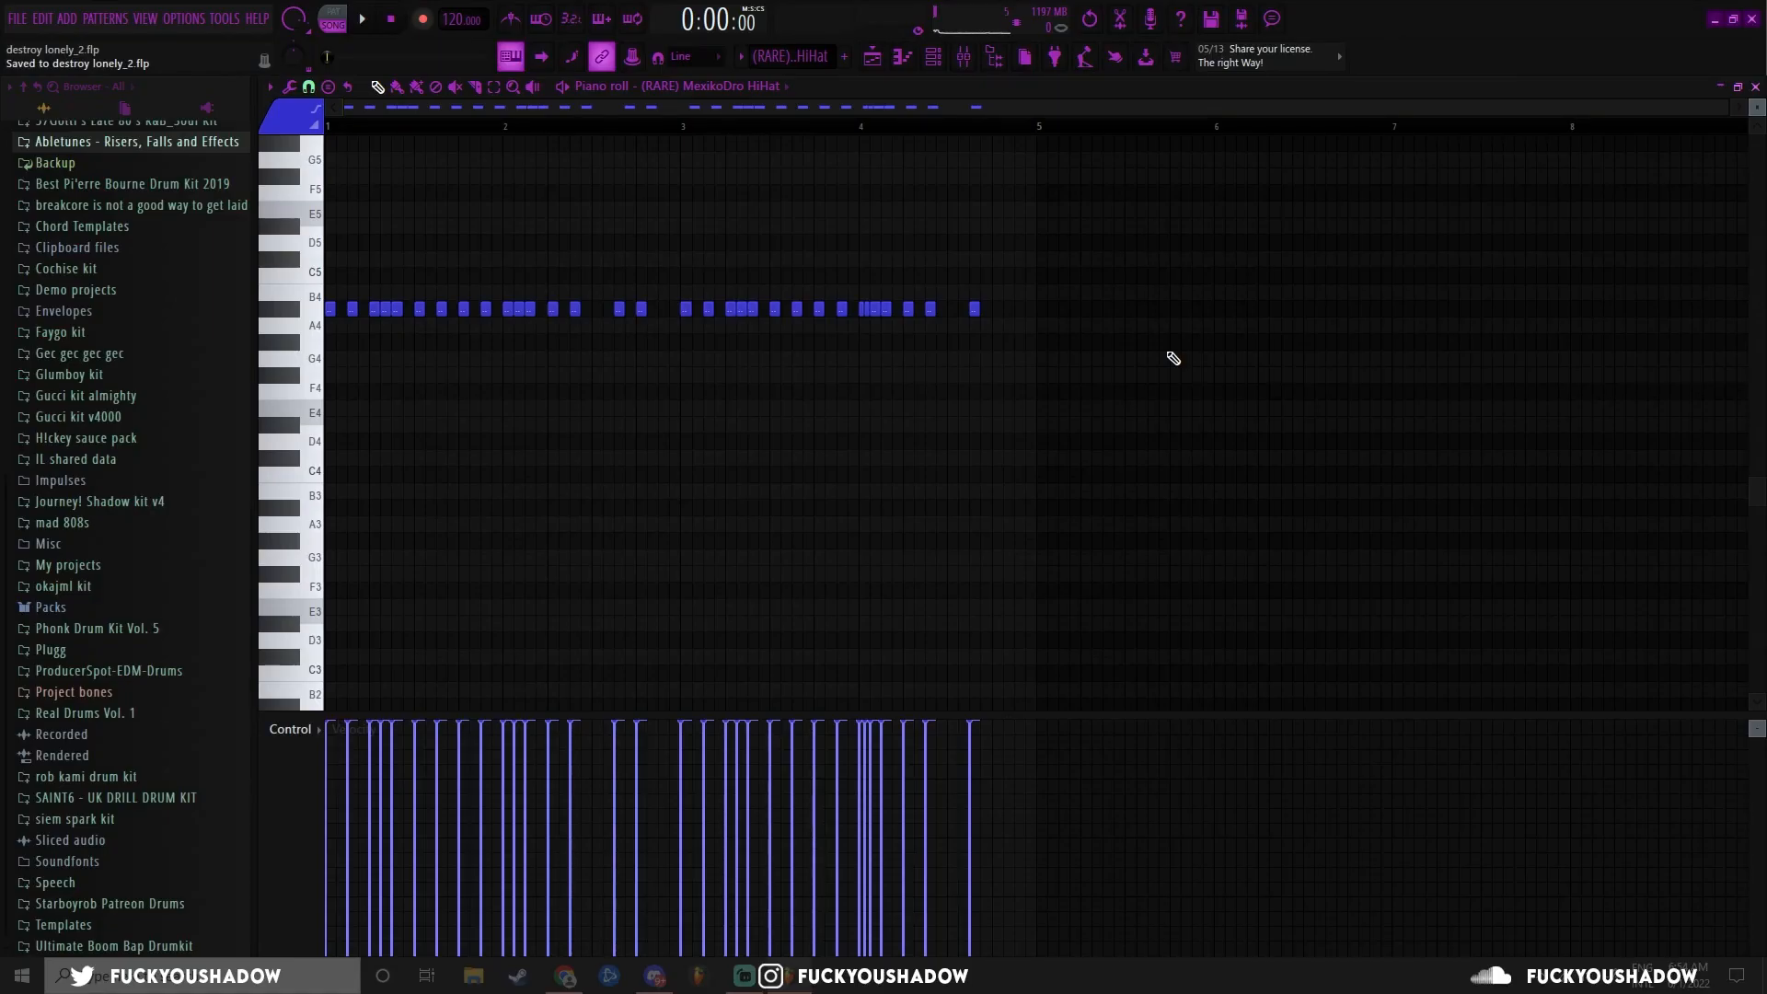
scroll(653, 315, "up", 3)
left_click_drag(1022, 458, 497, 322)
left_click(552, 309, "ctrl")
left_click_drag(393, 260, 530, 326)
left_click_drag(421, 473, 467, 509)
left_click_drag(400, 225, 543, 337)
left_click_drag(421, 252, 548, 323)
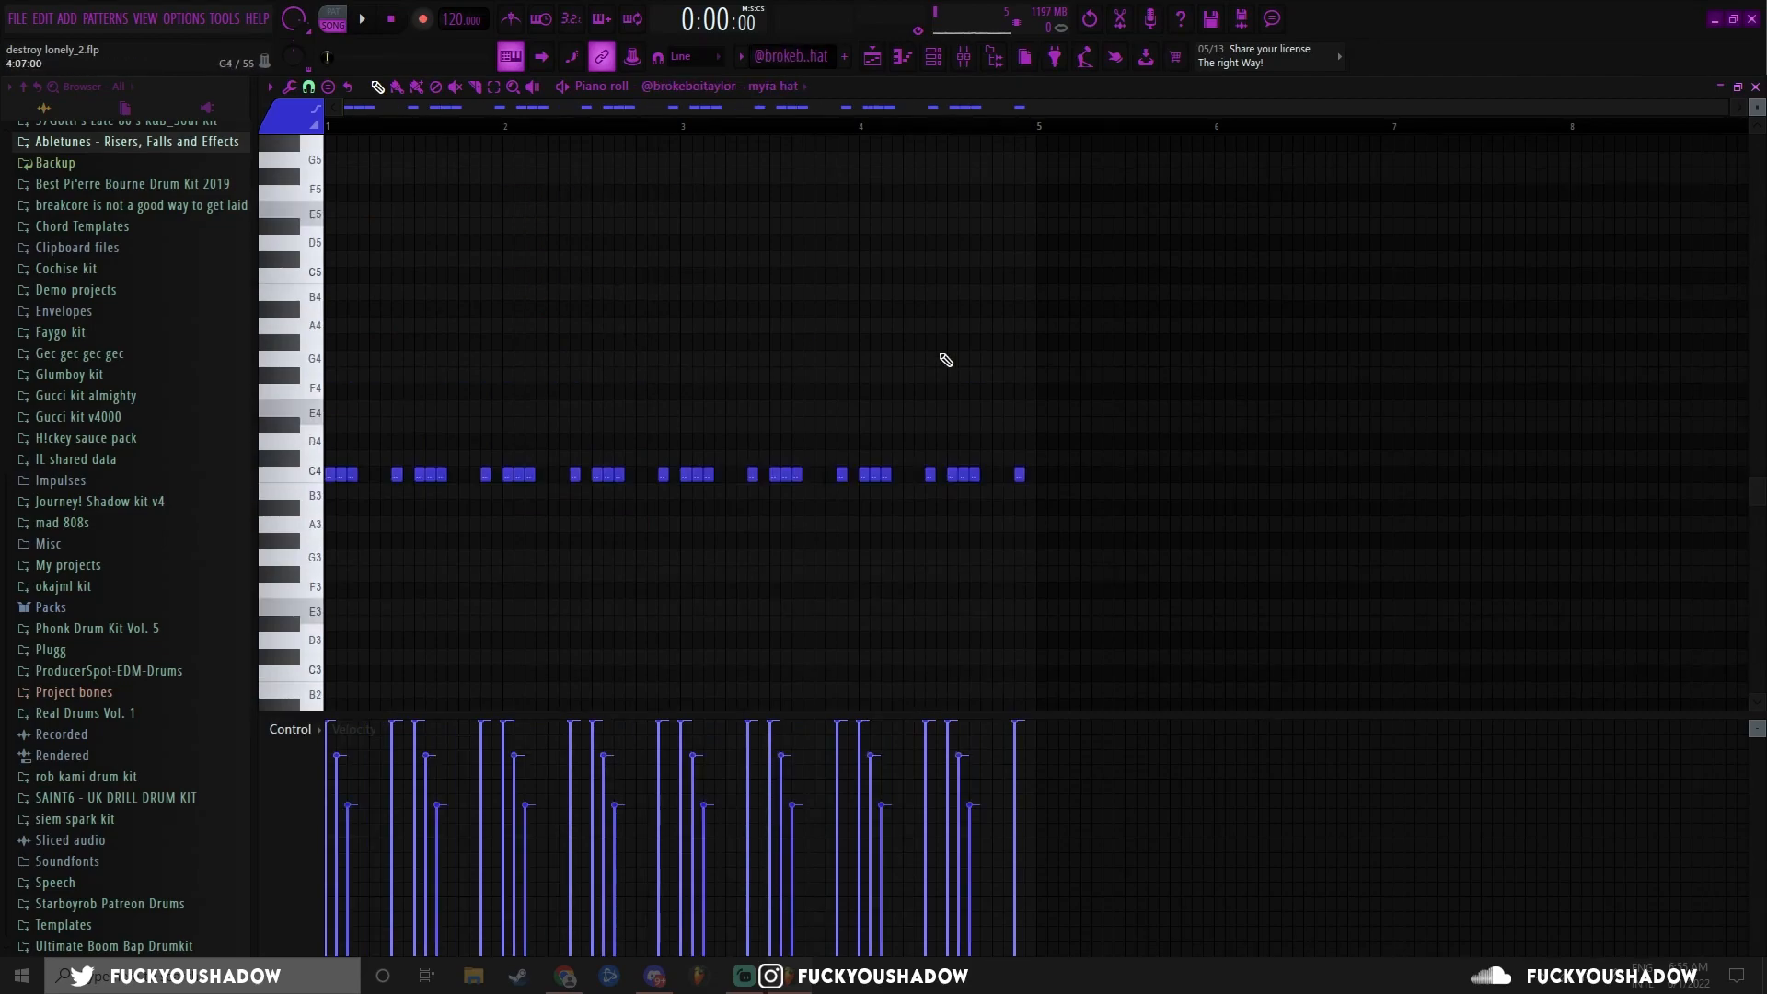
- Play back the myra hat pattern, then inspect the Fruity Delay 3 and Fruity Love Philter effects on mixer insert 3
scroll(945, 360, "down", 2)
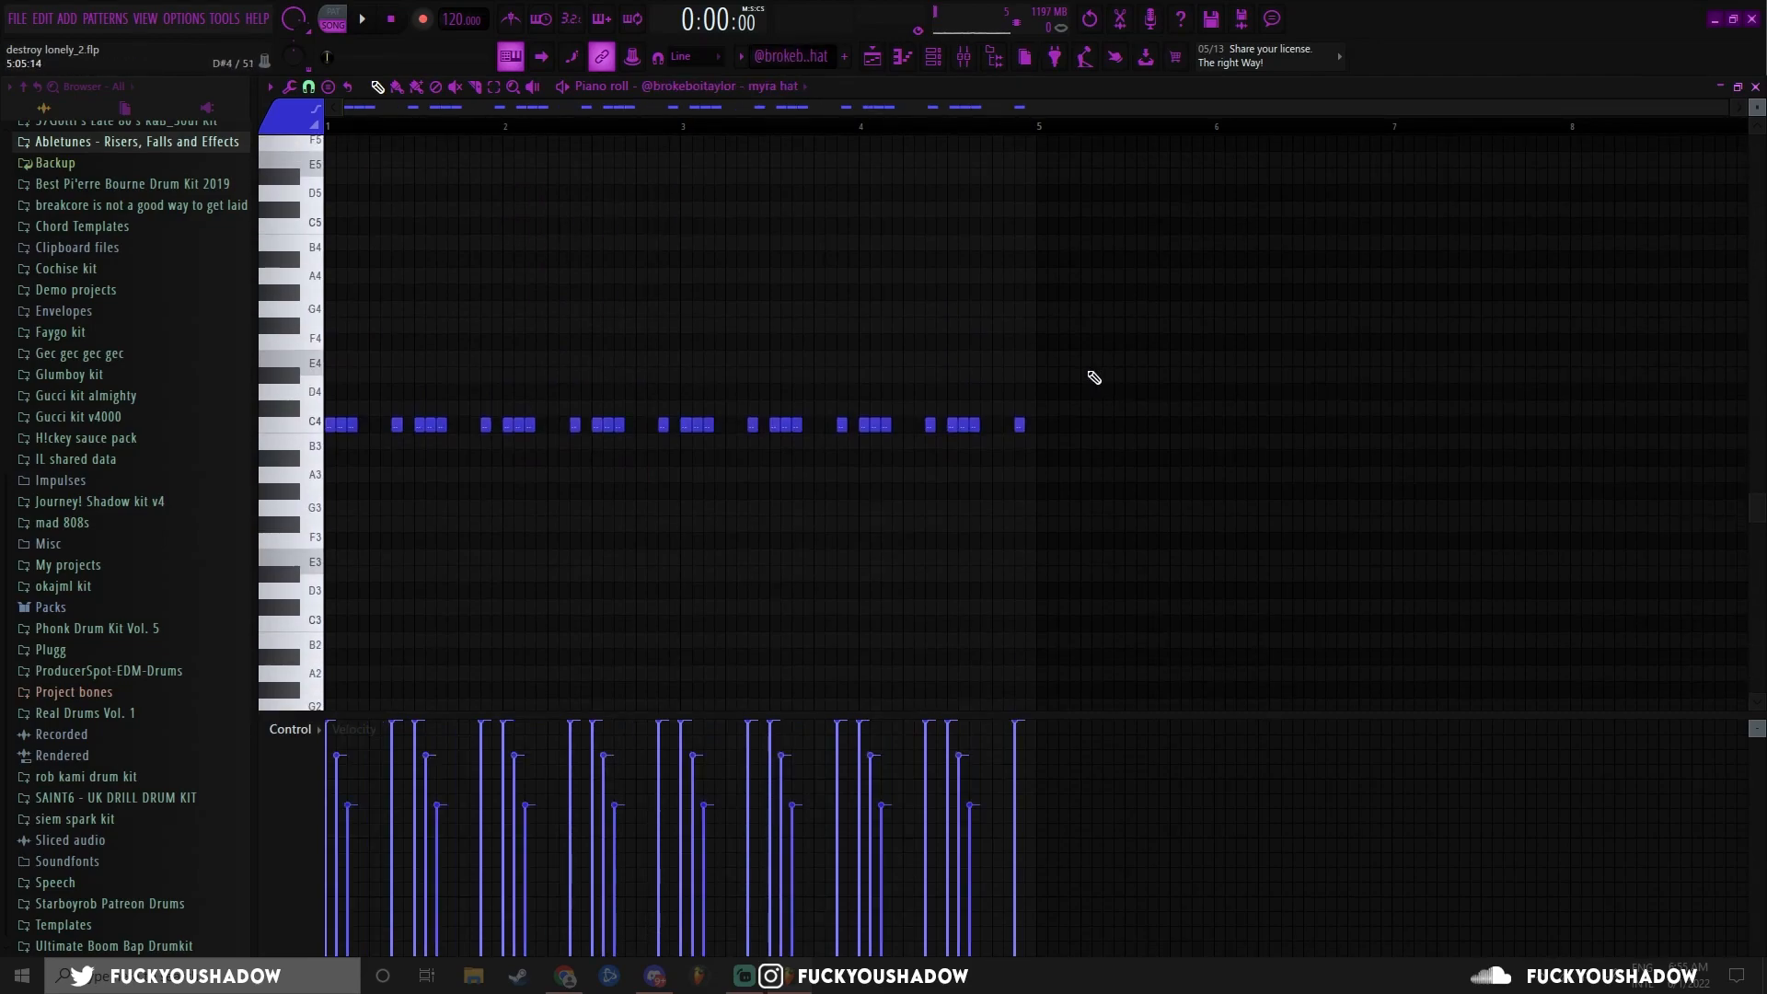
key("space")
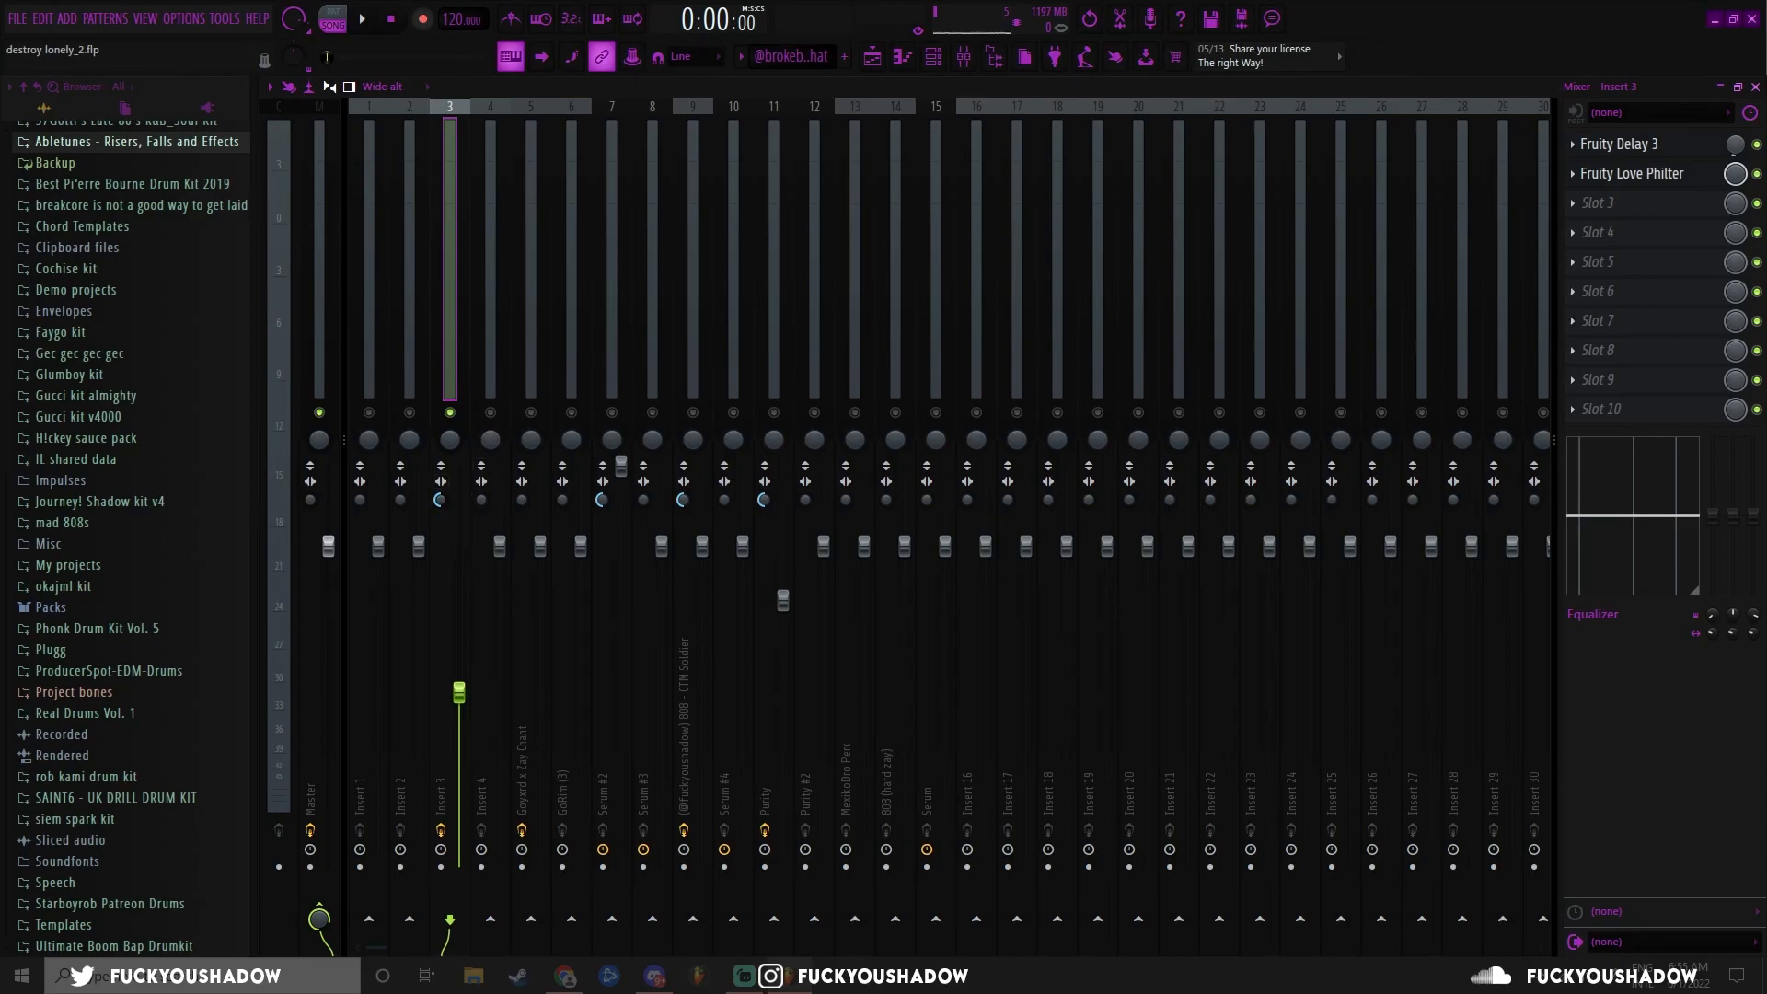
left_click(1646, 144)
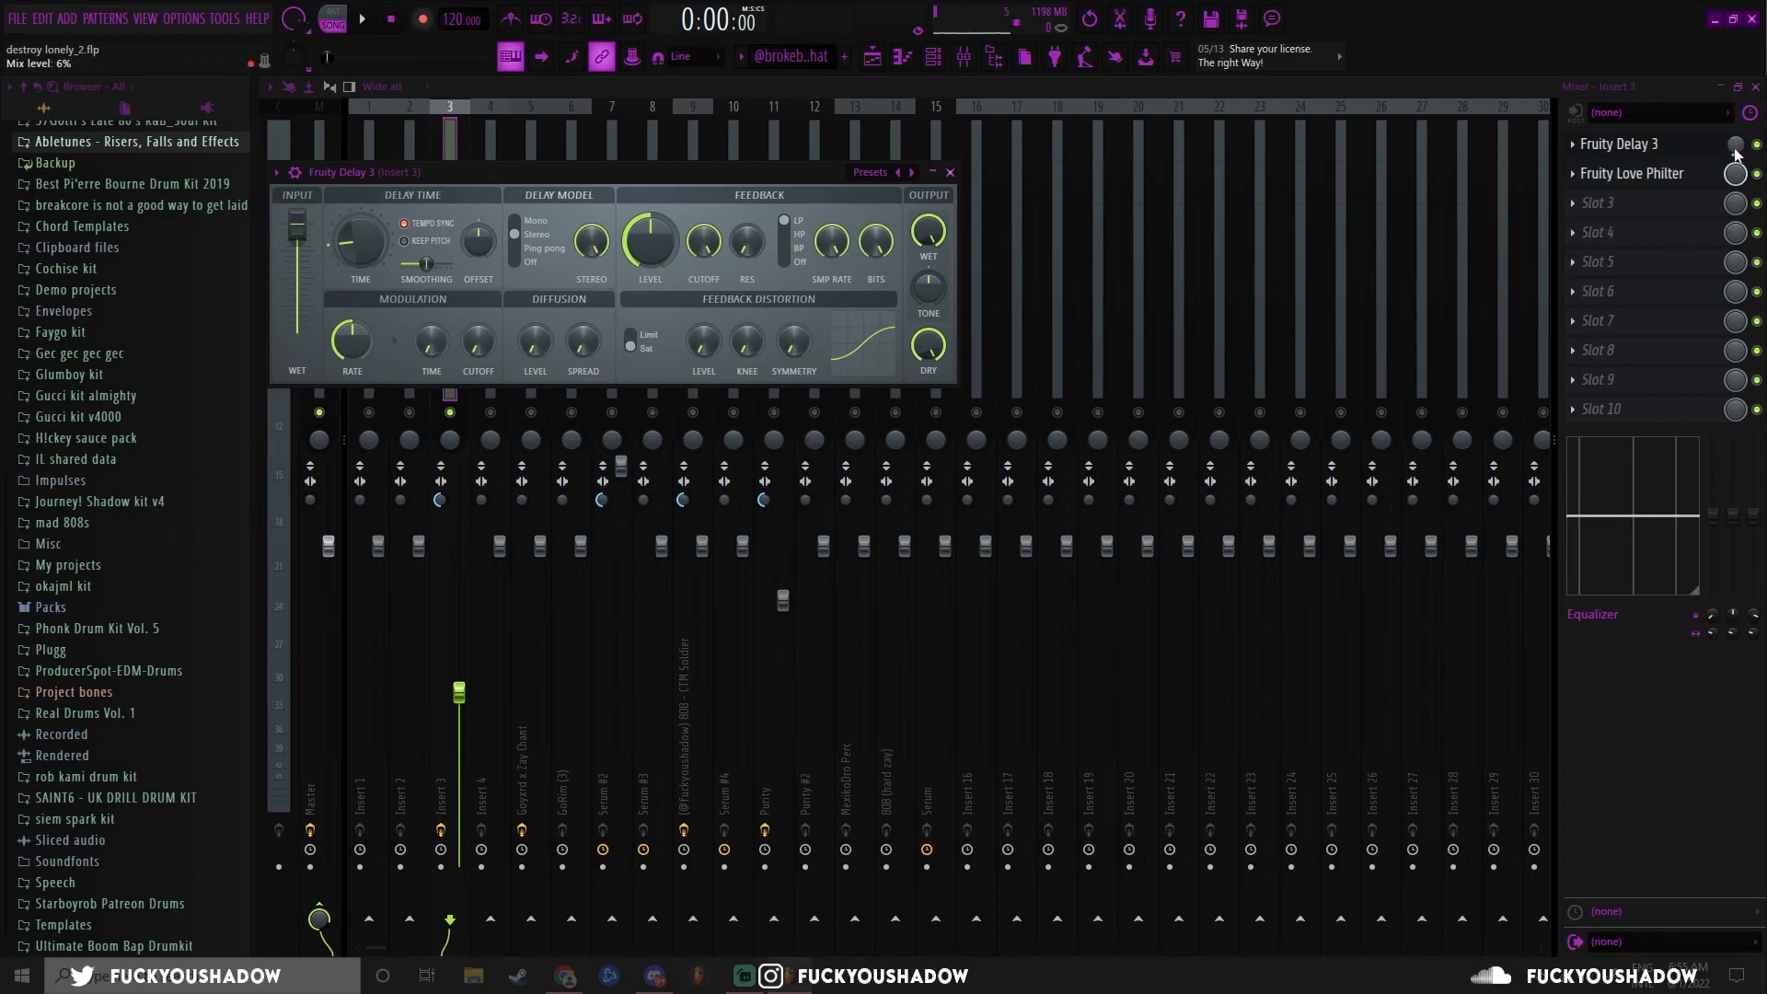
left_click(1633, 174)
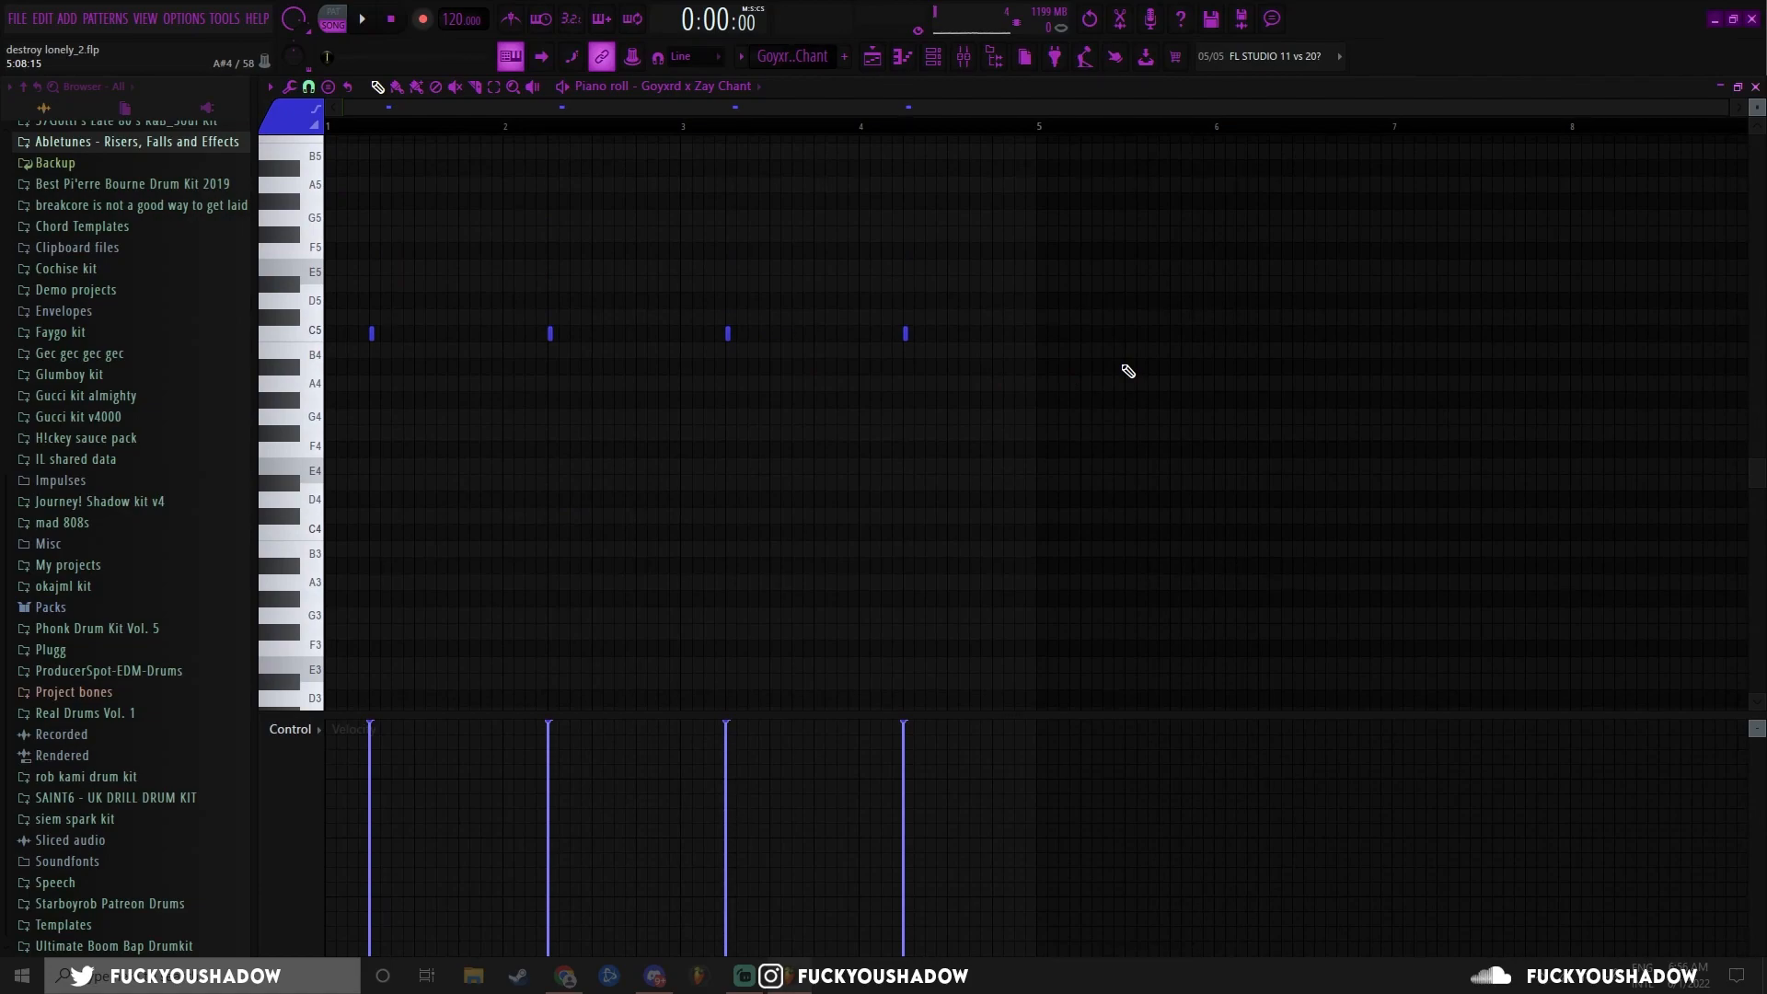
- Play back the Goyxrd x Zay Chant, GoRim (3), XanGang Snare (3) and MexikoDro Perc patterns in turn
key("space")
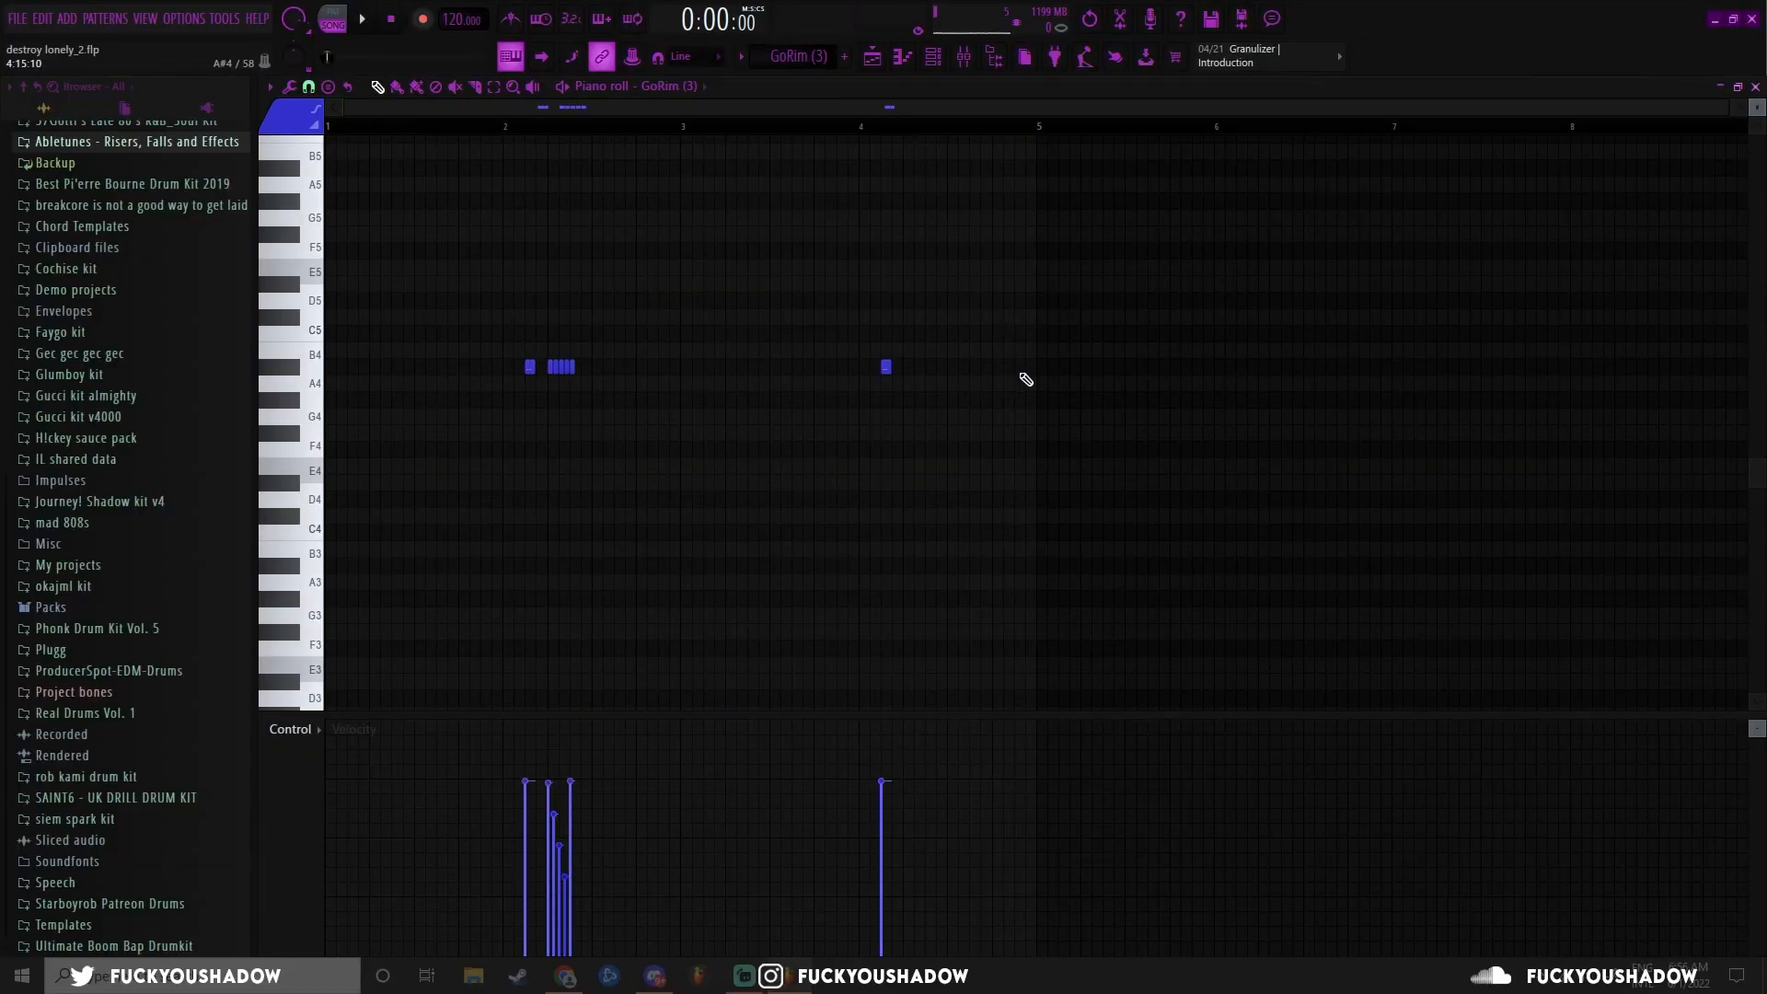
key("space")
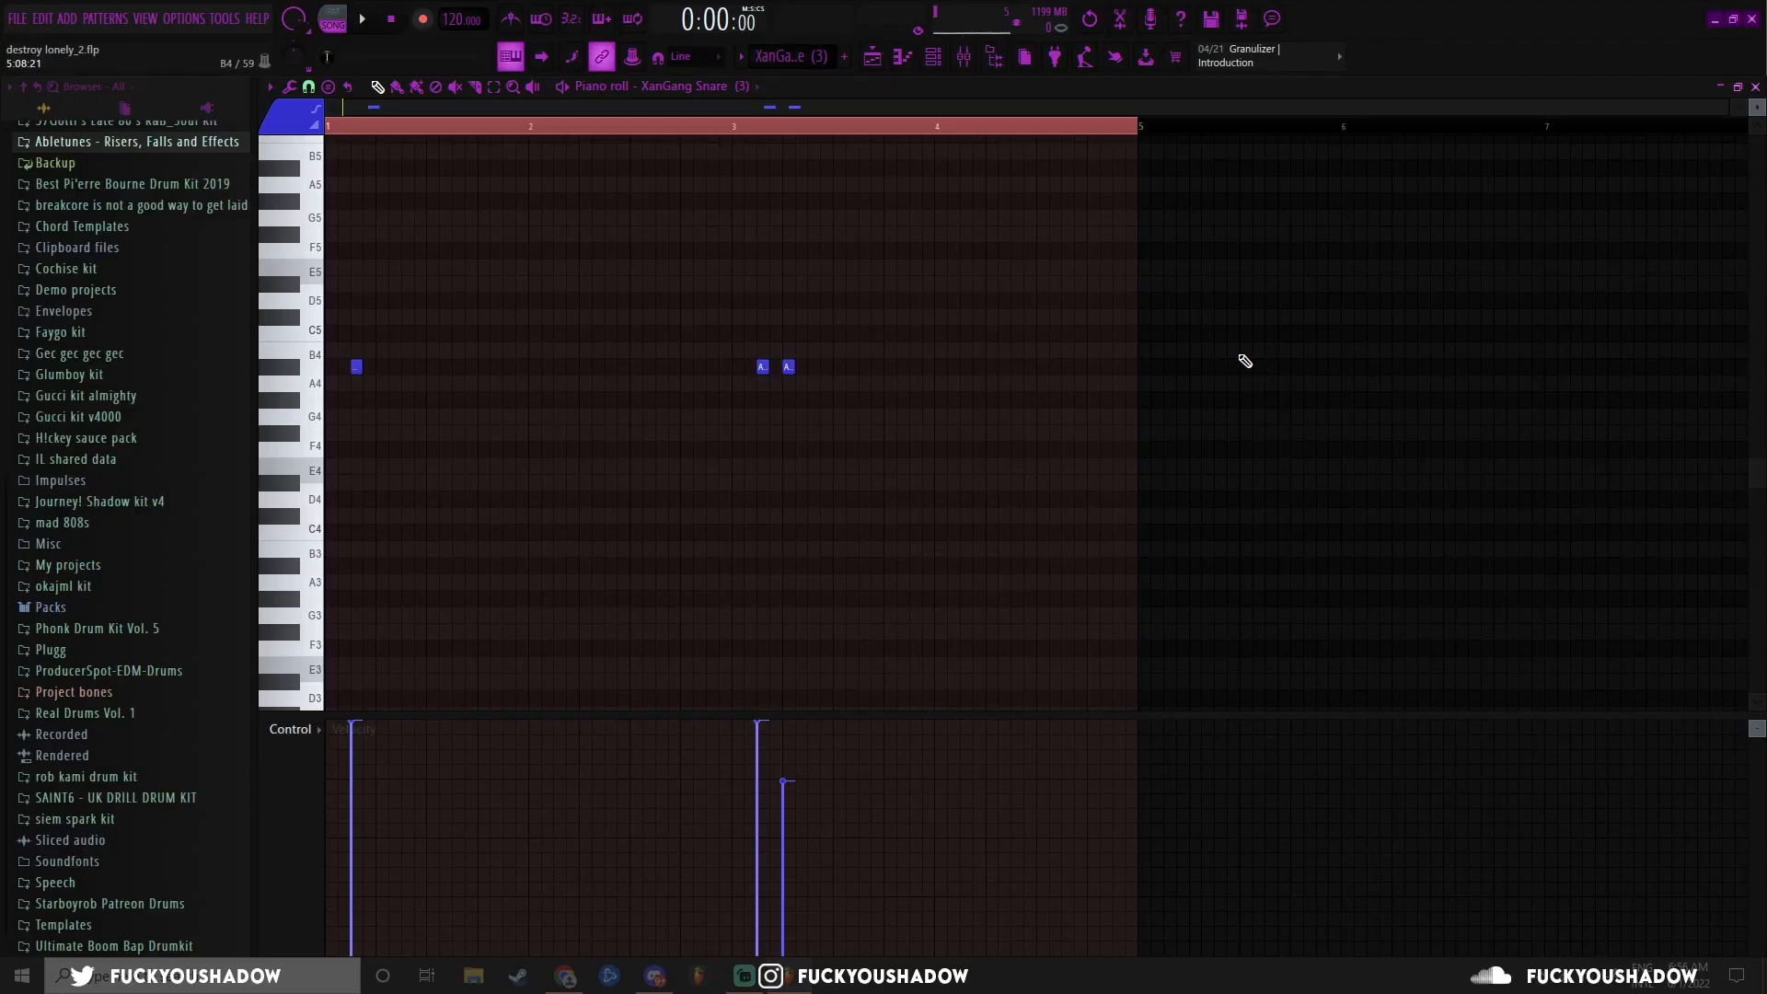
key("space")
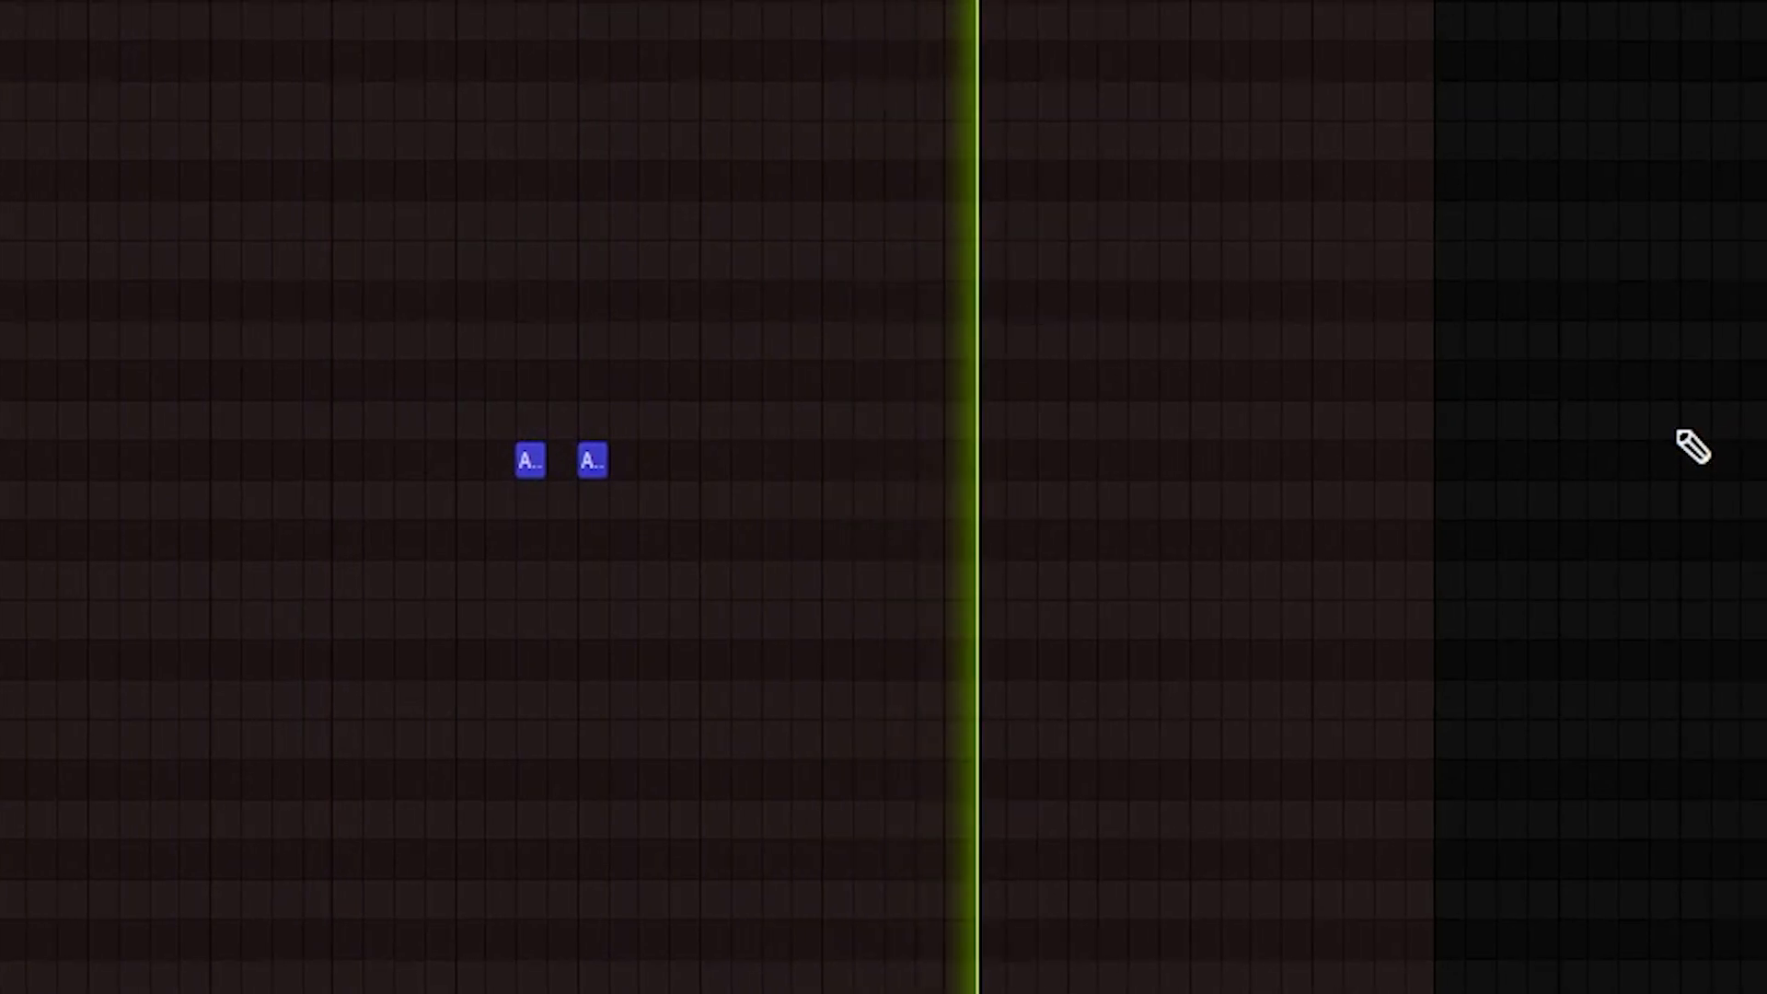
key("space")
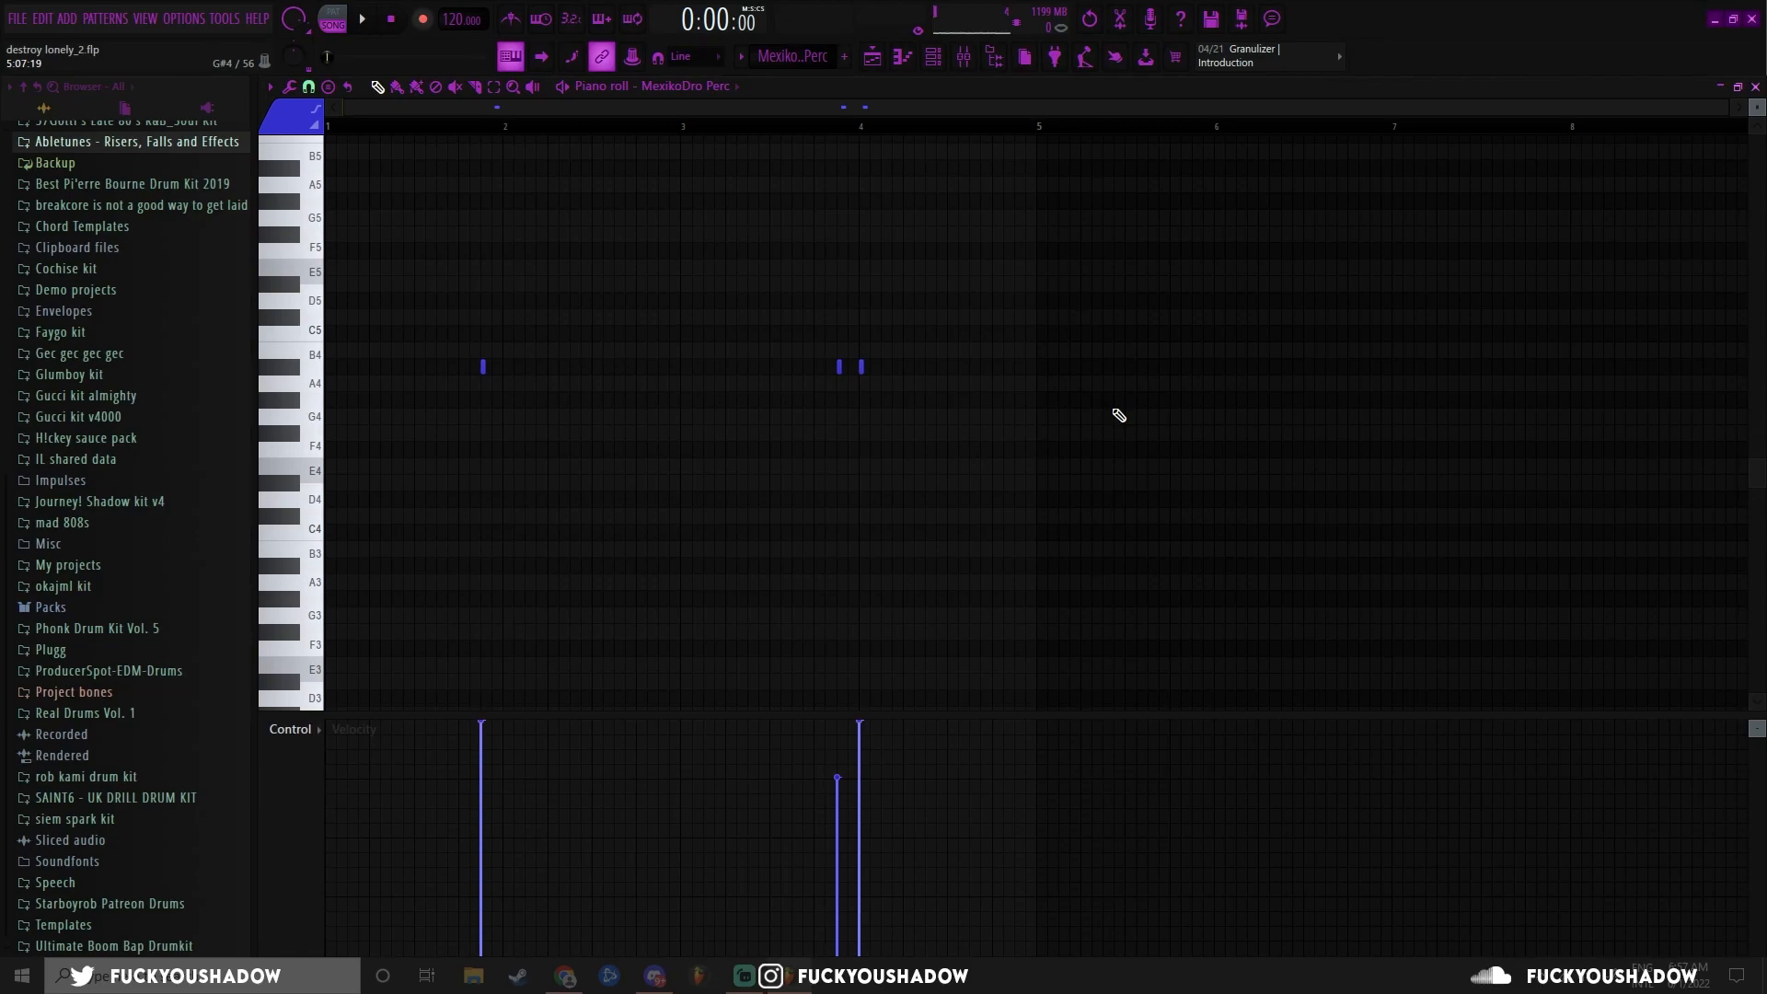
key("space")
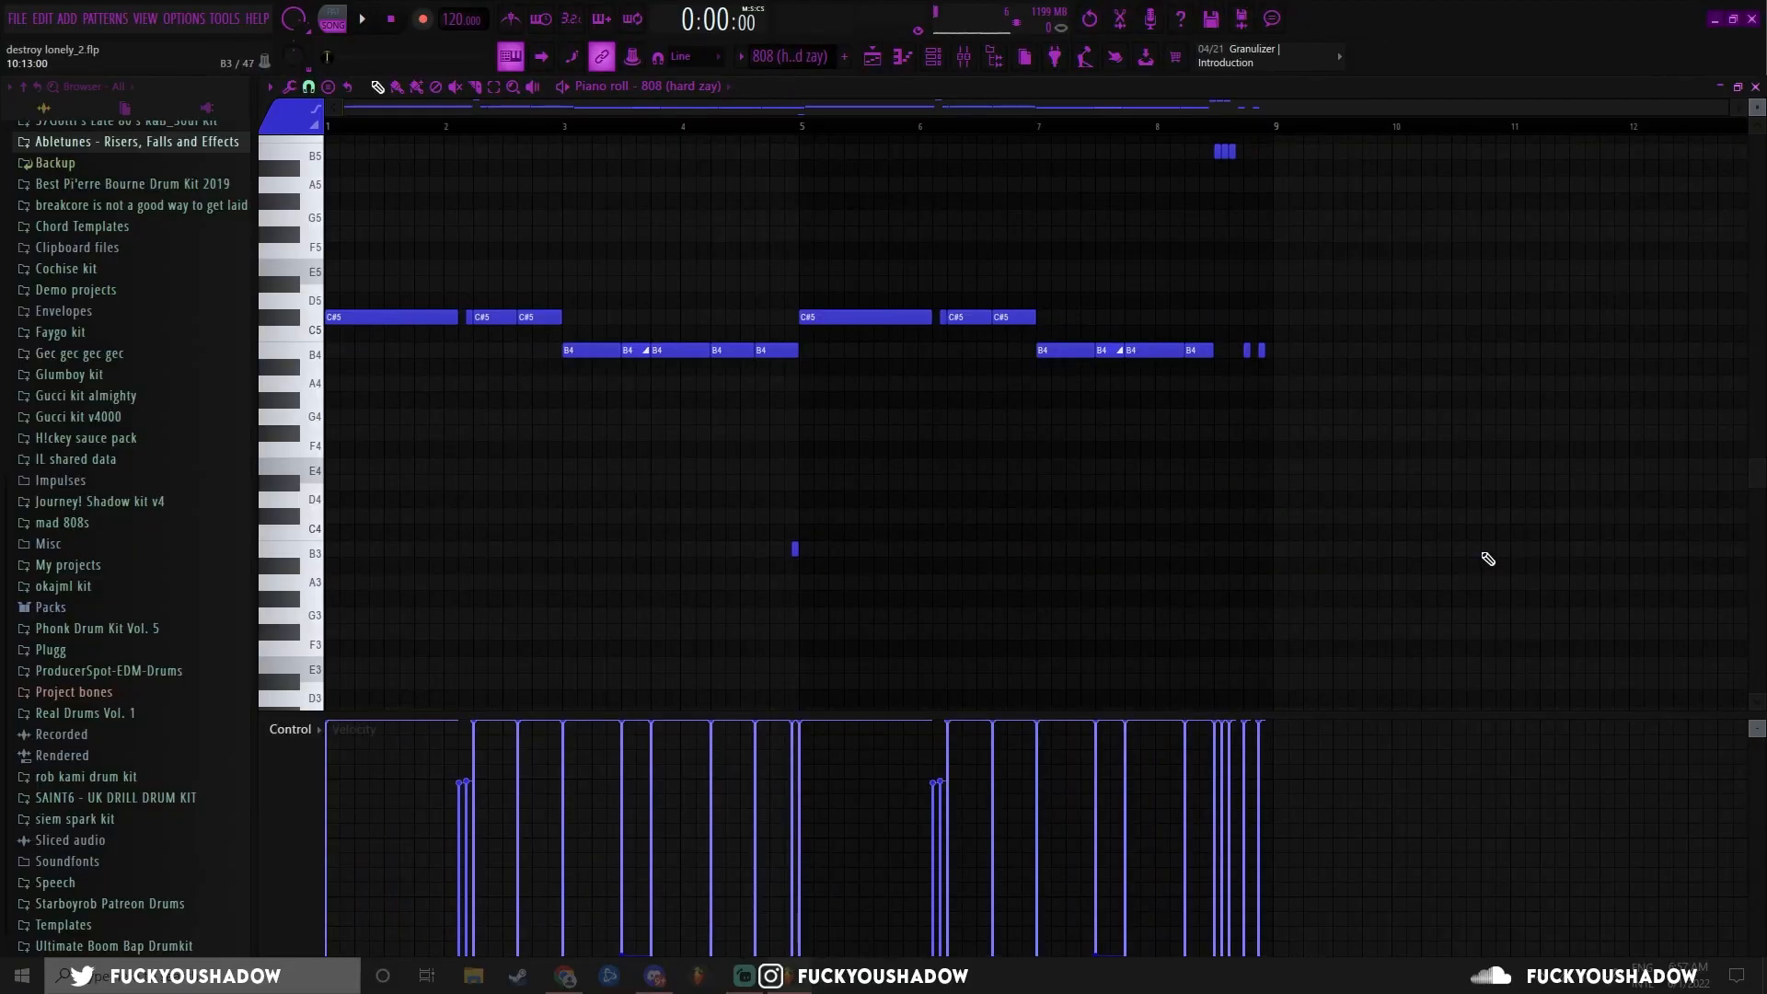
- Play back the 808 (hard zay) pattern in the piano roll with its highest and lowest notes in view
scroll(1419, 519, "up", 3)
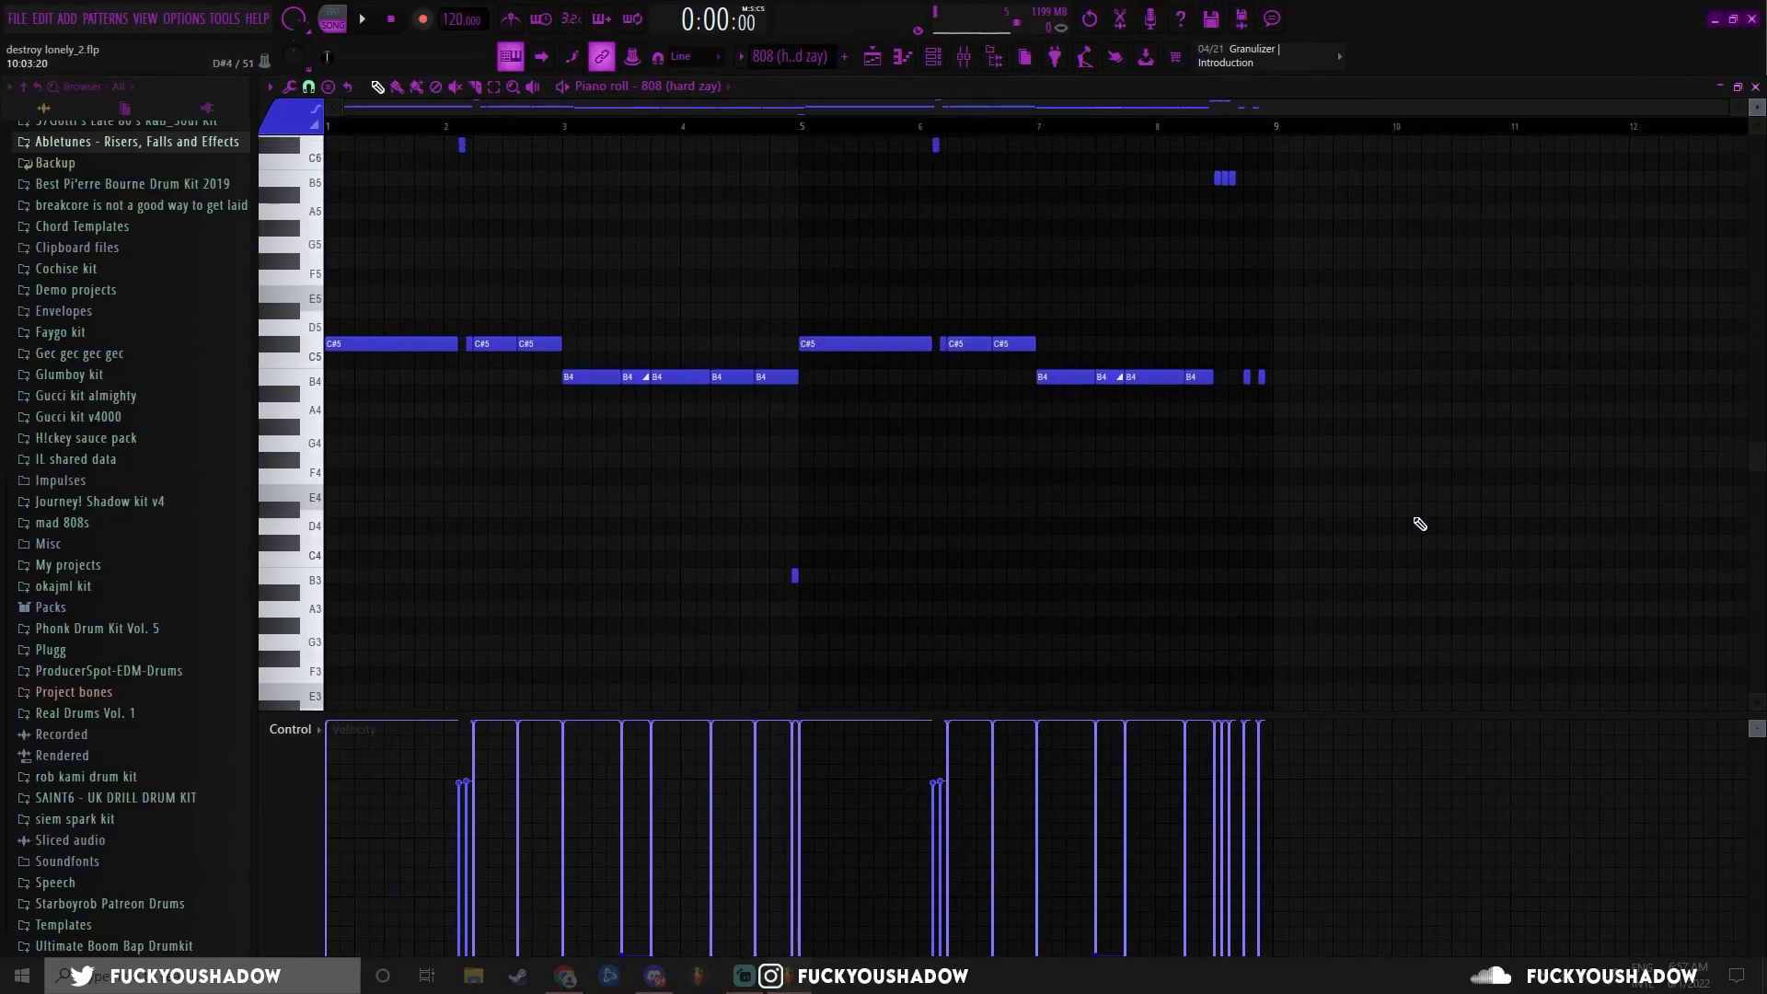
scroll(1420, 523, "up", 3)
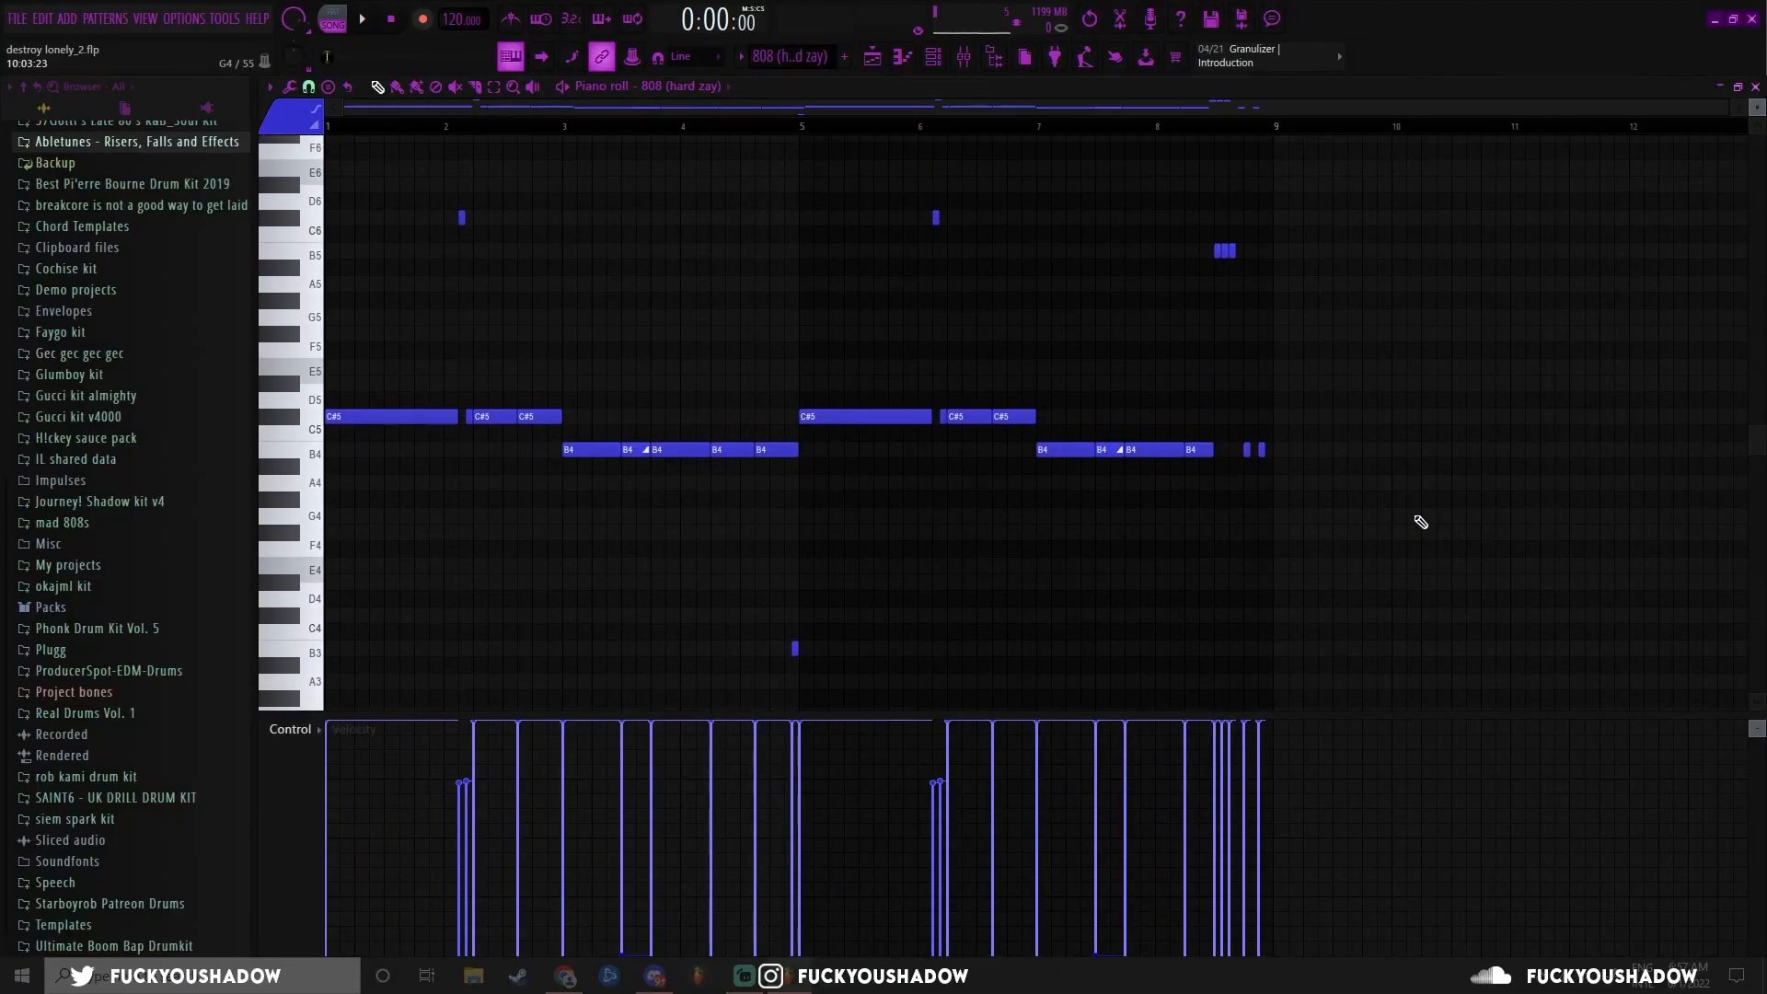
key("space")
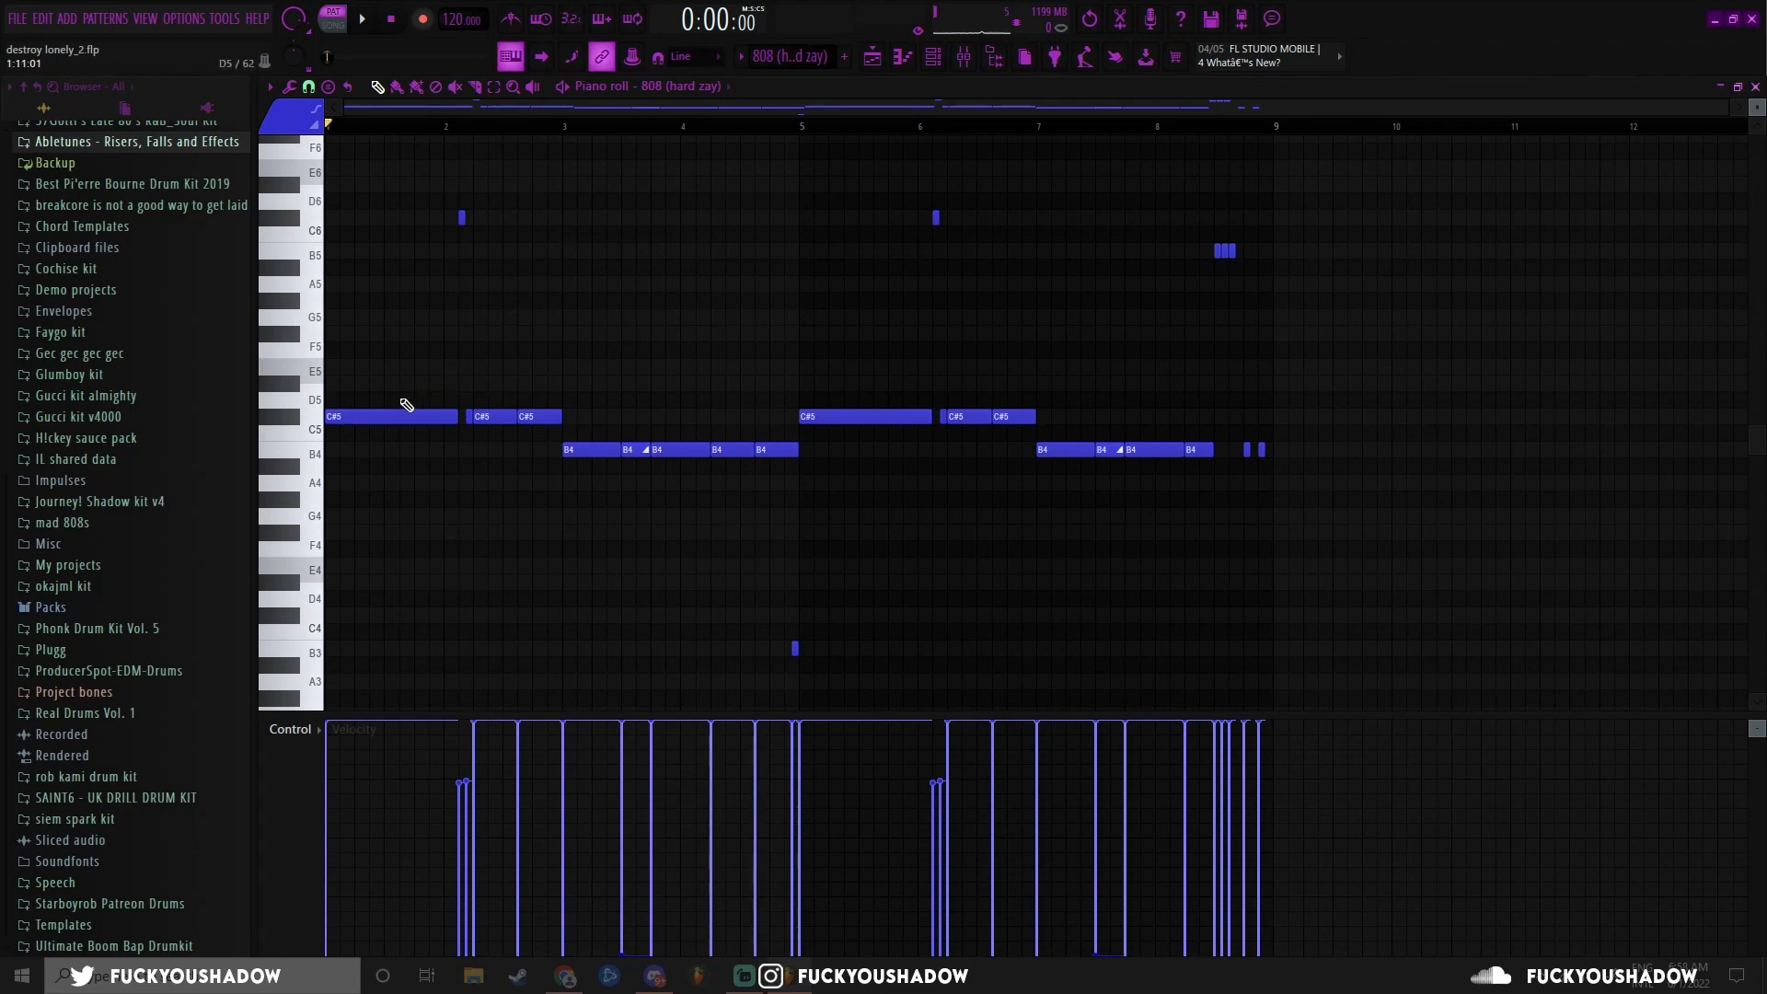
- Highlight the short C#6 note and the C#5 slide note in bar 2 of the 808 (hard zay) pattern
mouse_move(582, 427)
left_mouse_down()
mouse_move(591, 487)
mouse_move(575, 432)
left_mouse_up()
scroll(470, 325, "up", 3)
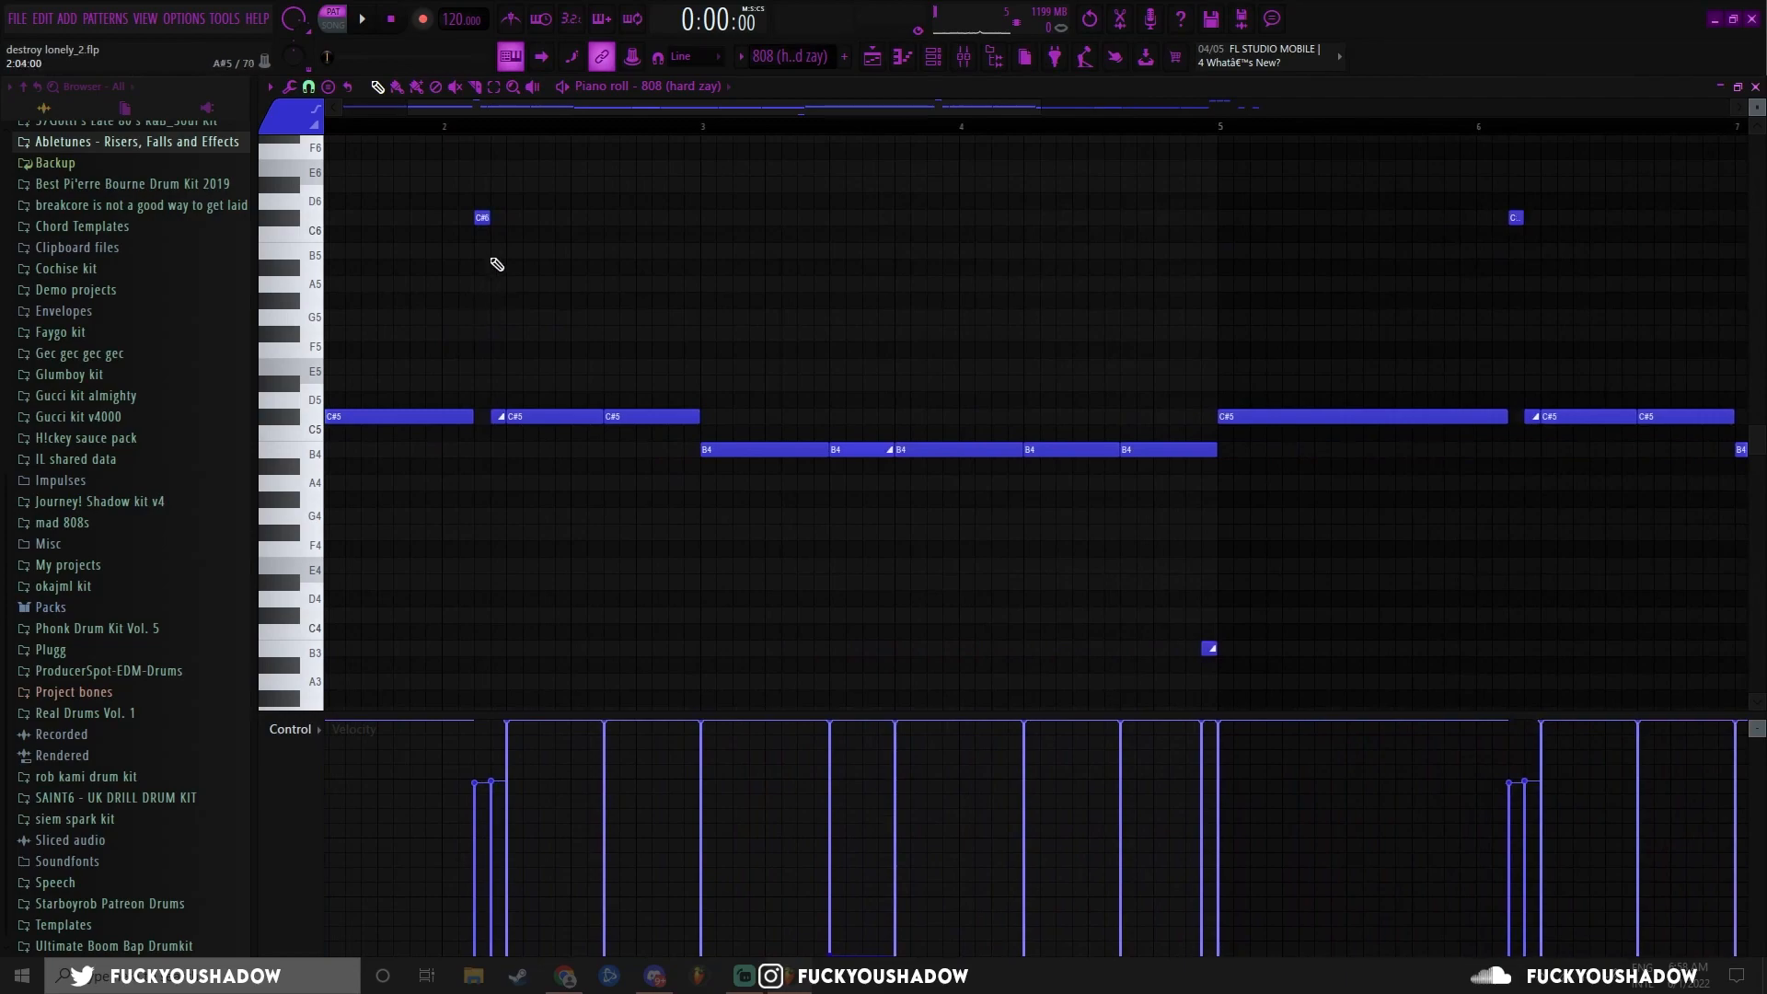
left_click_drag(468, 199, 510, 419)
scroll(480, 330, "up", 2)
left_click(515, 329, "ctrl")
left_click(511, 263, "ctrl")
left_click(524, 329, "ctrl")
left_click_drag(491, 188, 506, 417)
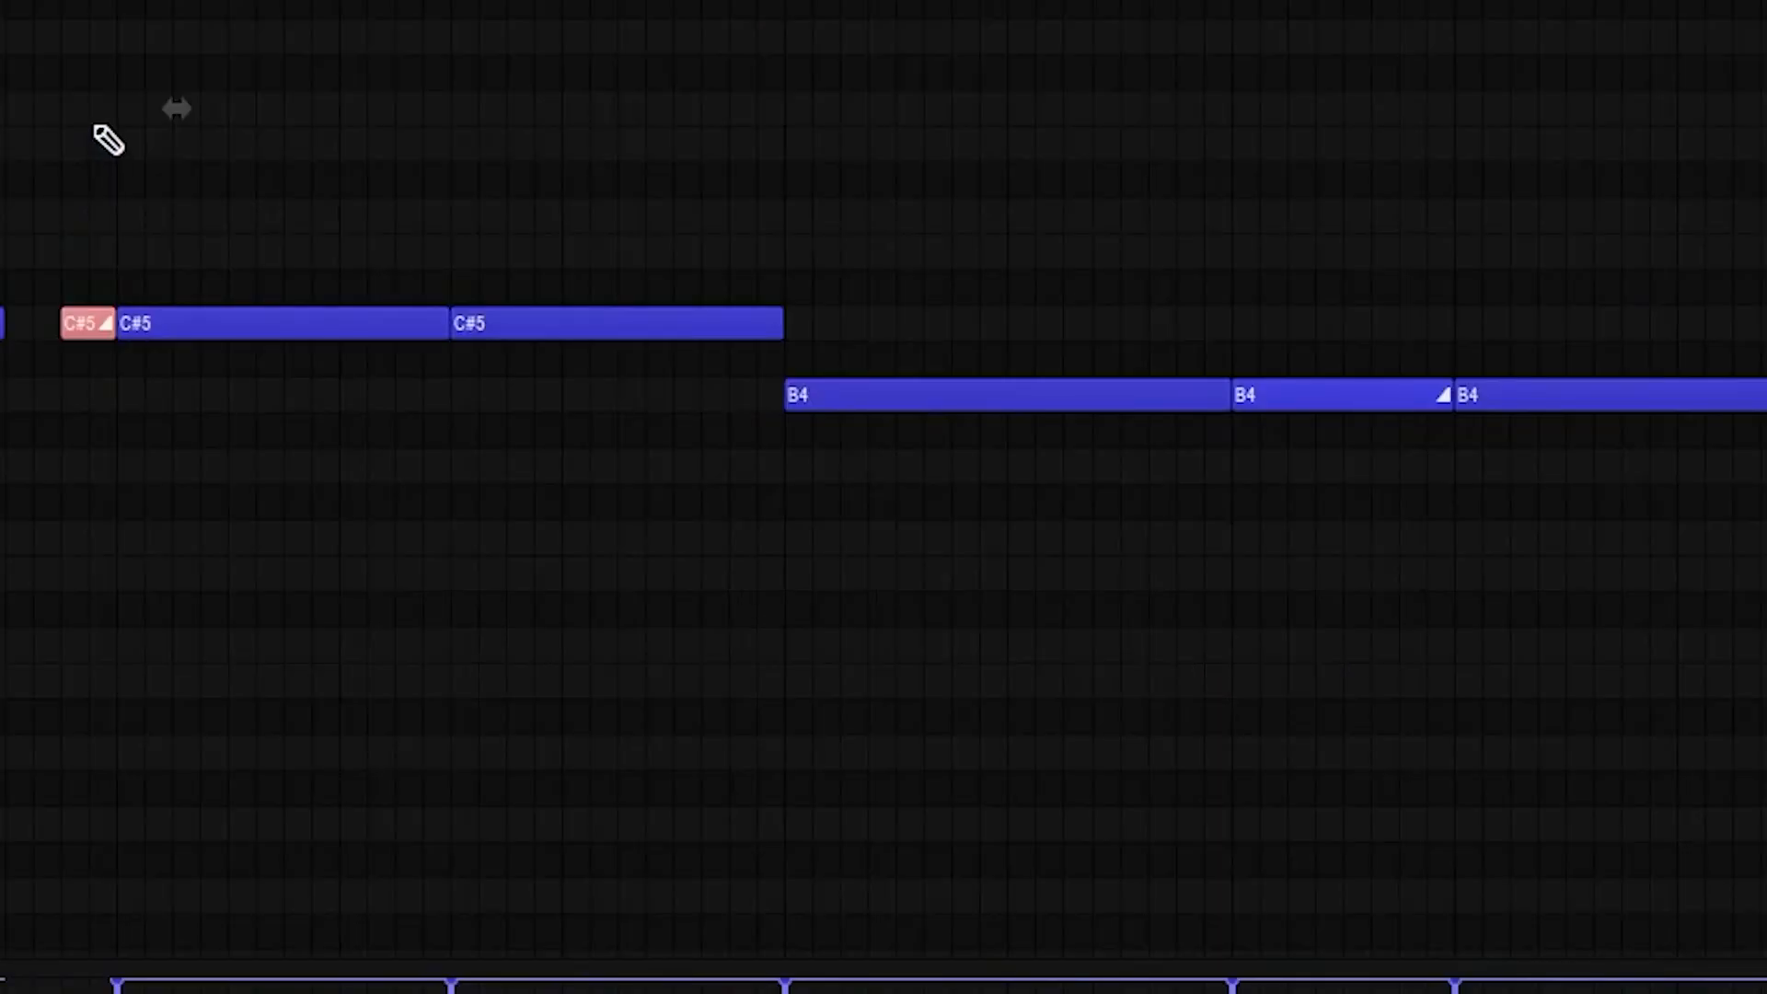
left_click_drag(70, 323, 85, 370)
left_click(101, 368, "ctrl")
- Select the C#6 notes in bars 2 and 6 of the 808 pattern to compare them, then clear the selection
scroll(478, 236, "down", 3)
left_click_drag(468, 195, 489, 344)
left_click(552, 258, "ctrl")
left_click_drag(436, 195, 1064, 232)
left_click(708, 289, "ctrl")
- Lower the slide note over the second B4 note in bar 3 to A#4, then return it to B4
scroll(652, 454, "up", 1)
scroll(652, 455, "up", 2)
left_click_drag(659, 426, 666, 512)
left_click(662, 383, "ctrl")
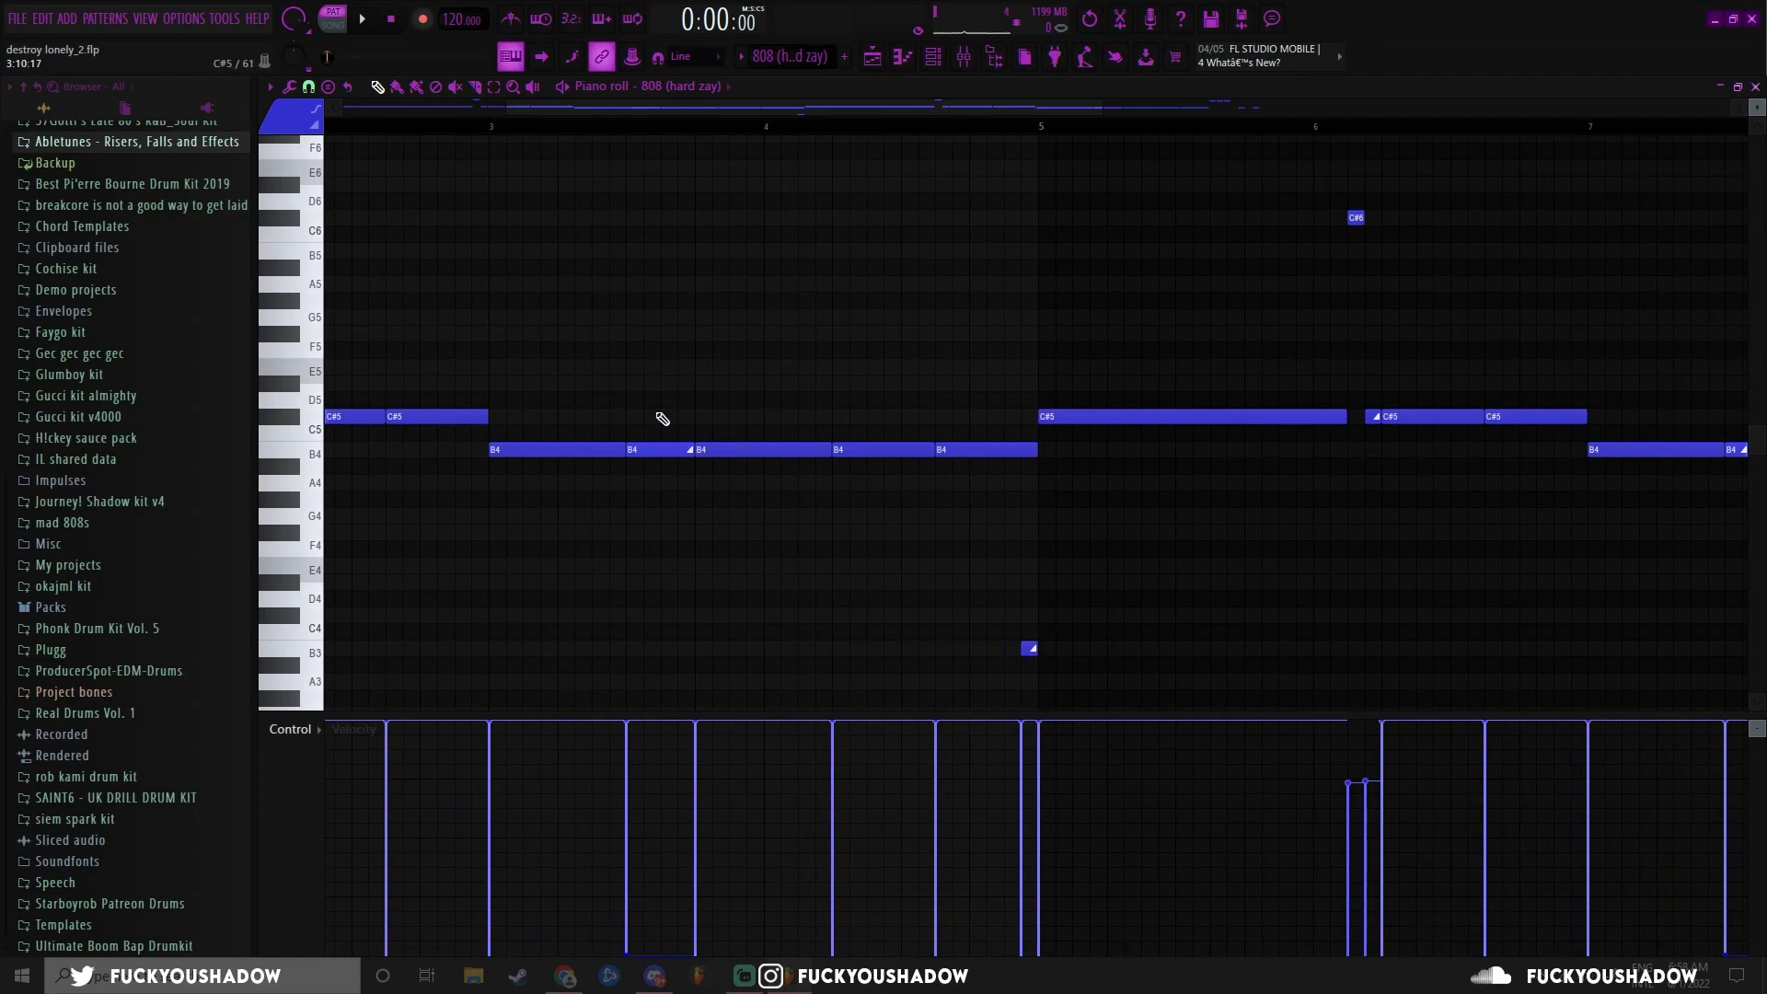
mouse_move(659, 449)
left_mouse_down()
mouse_move(663, 466)
mouse_move(657, 432)
mouse_move(661, 479)
left_mouse_up()
left_click(665, 414, "ctrl")
left_click(665, 419, "ctrl")
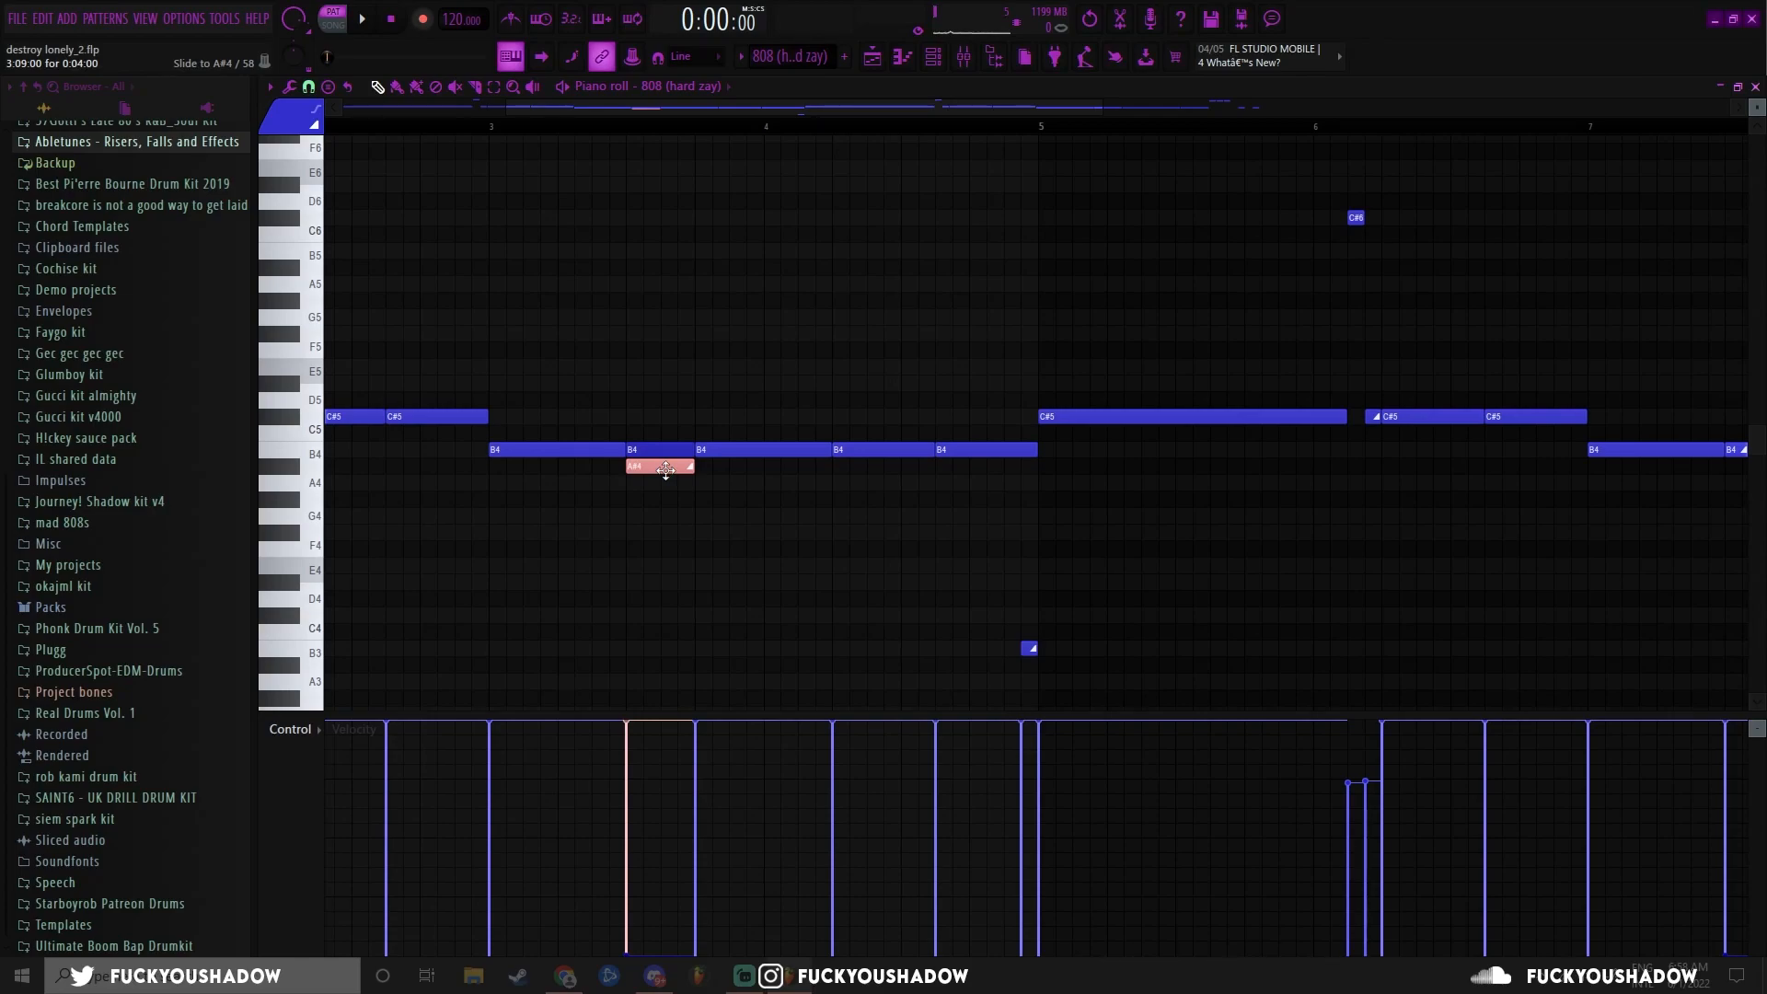
left_click_drag(665, 470, 662, 449)
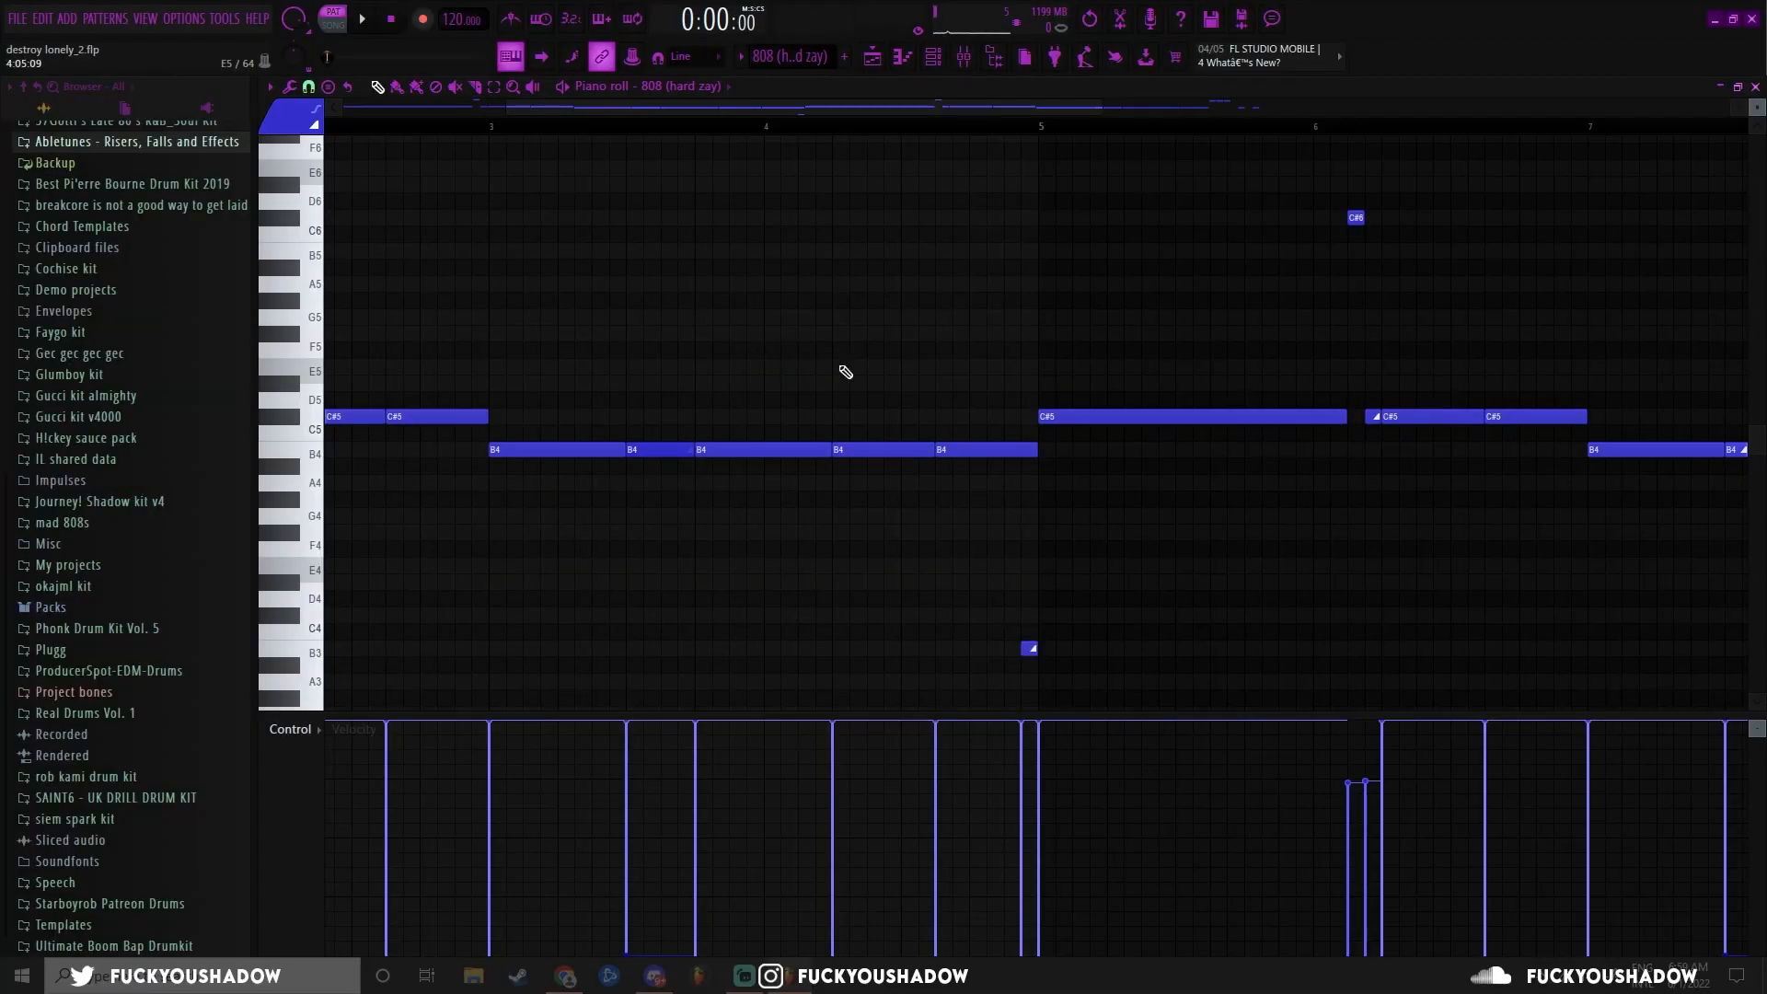
- Play back the 808 (hard zay) pattern from bar 3, then from the last long B4 note in bar 8
left_click(499, 134)
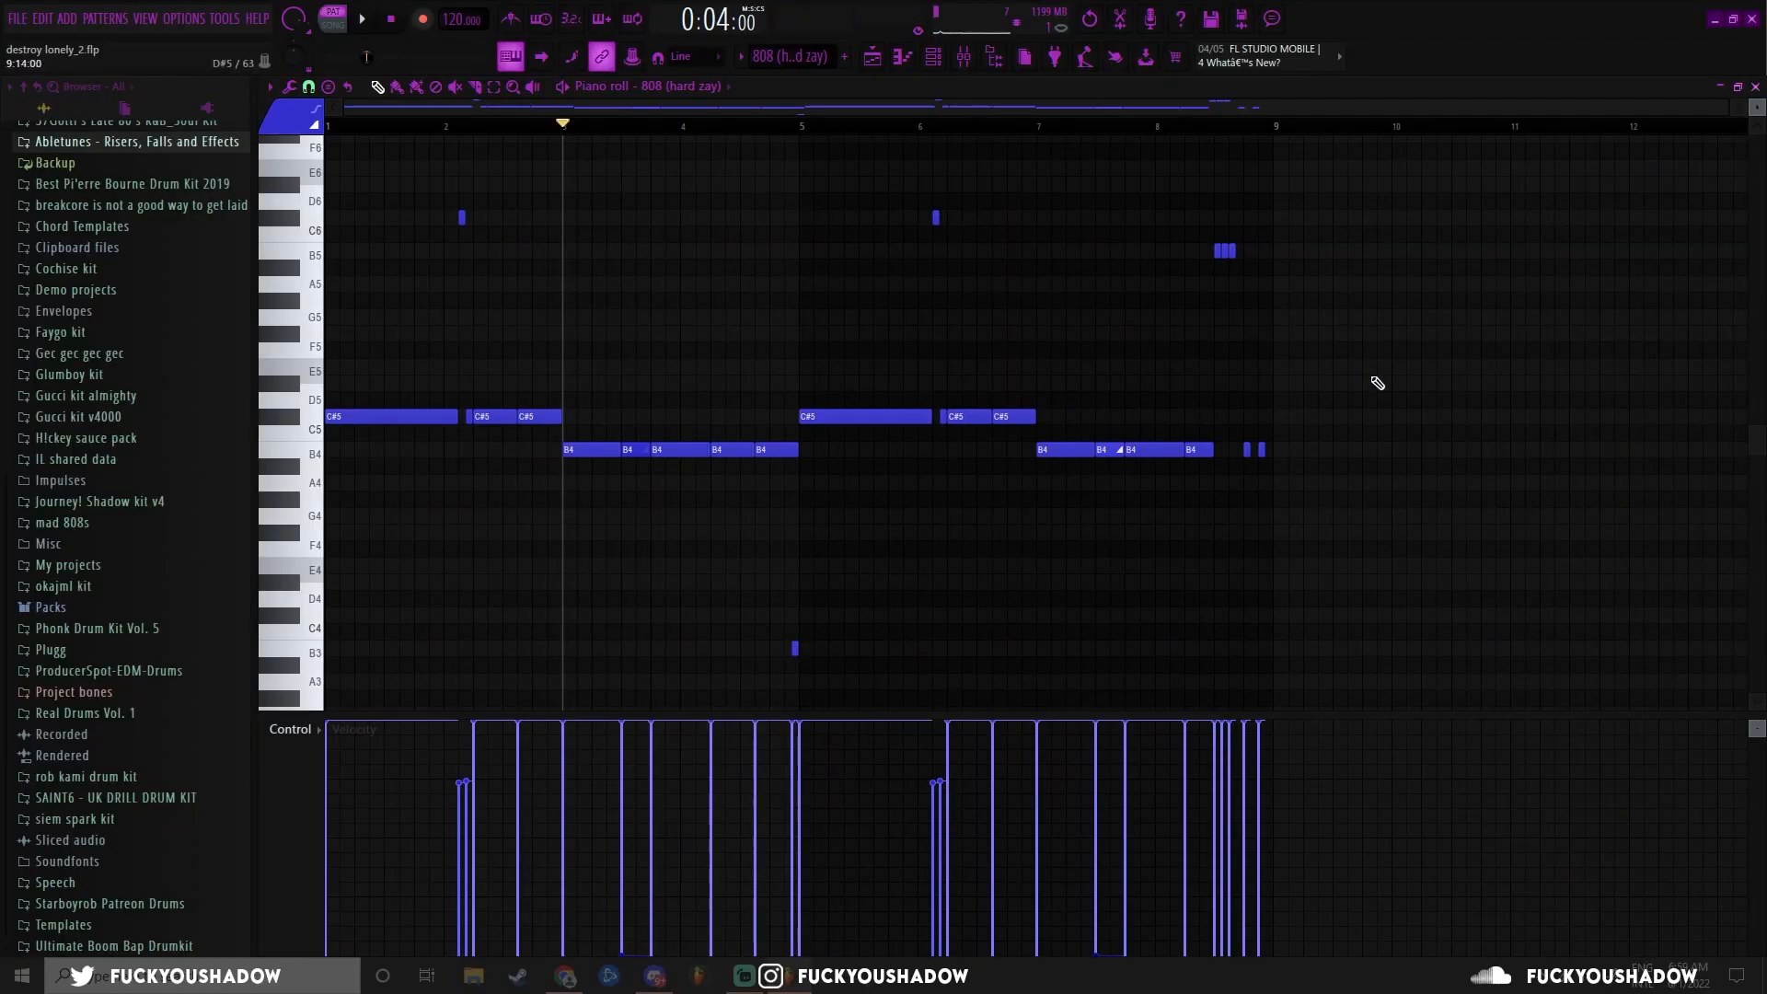
scroll(1242, 355, "up", 5)
left_click(870, 130)
left_click_drag(870, 131, 842, 130)
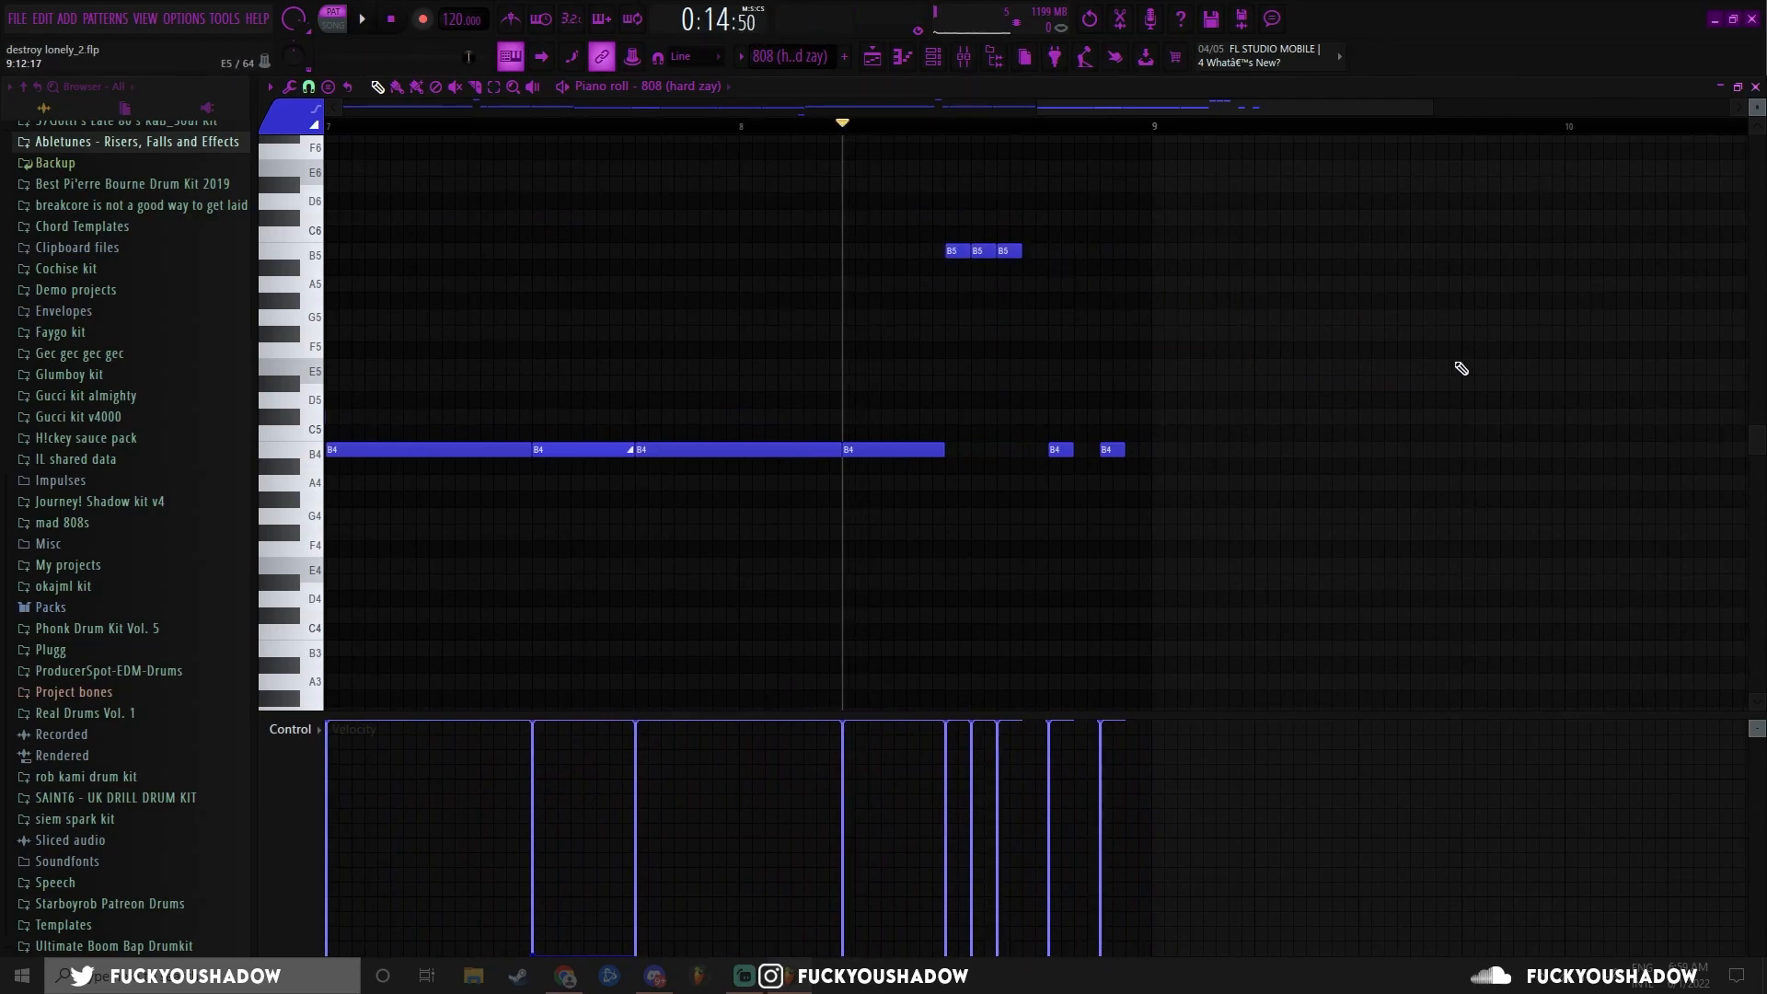
key("space")
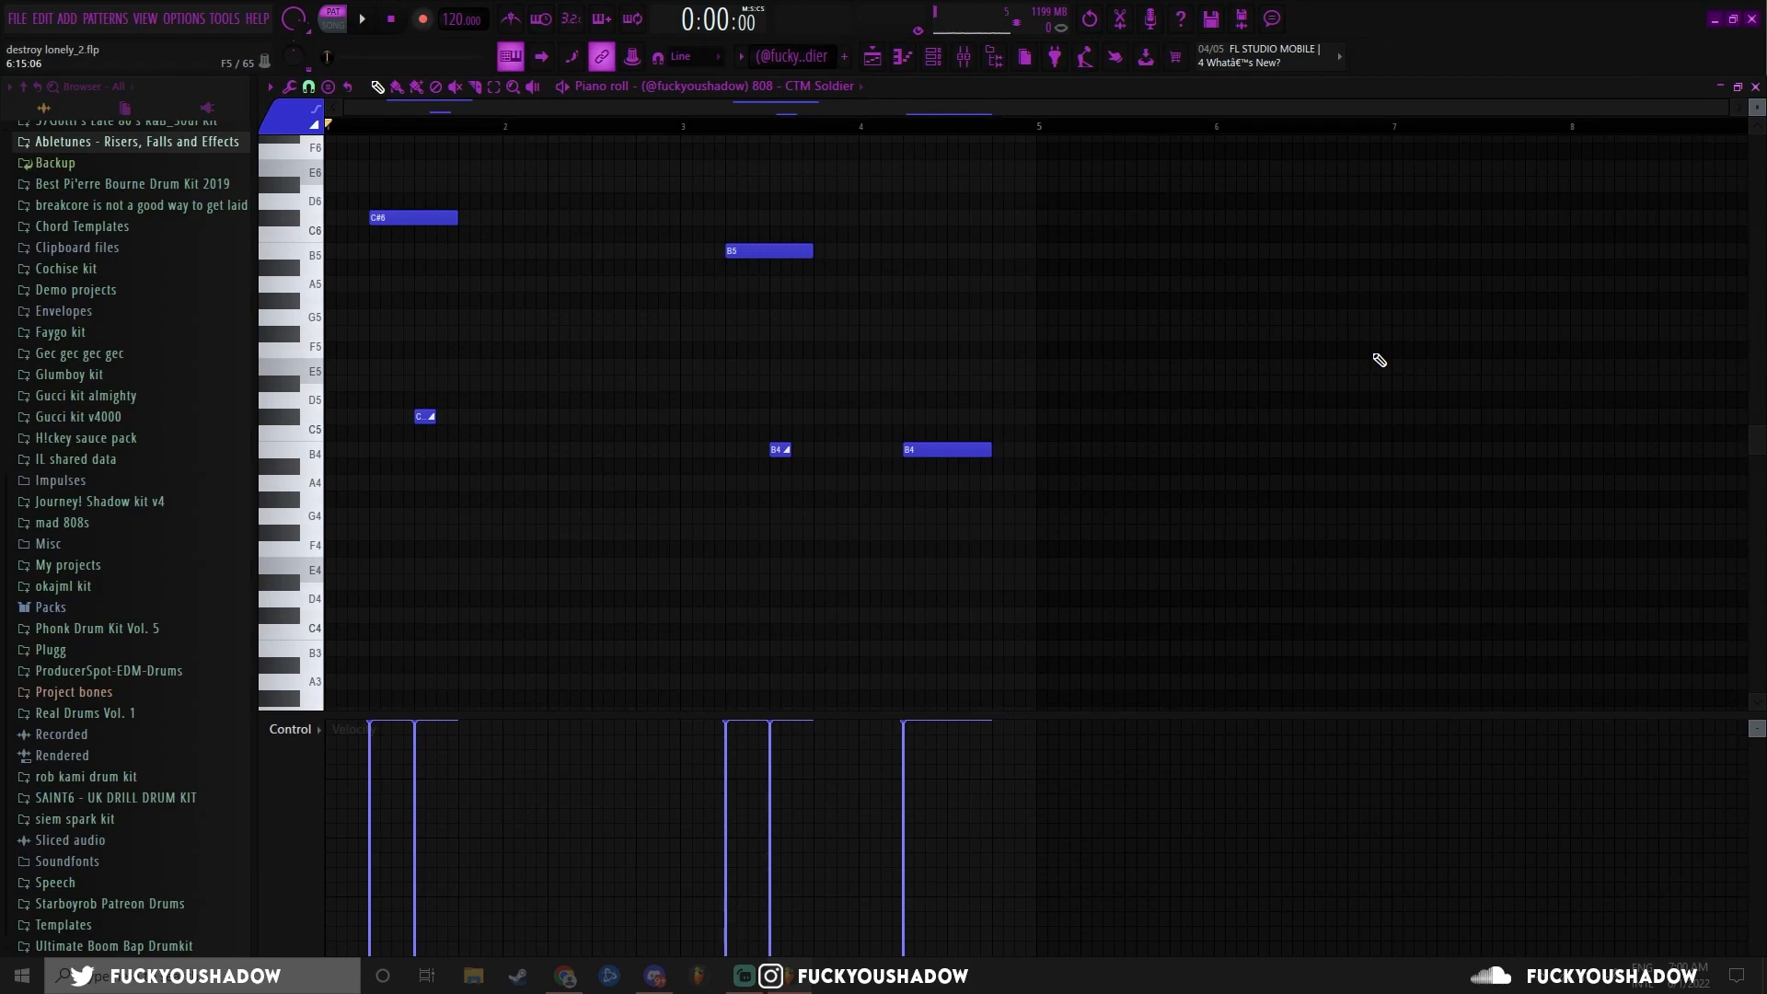
- Play back the 808 - CTM Soldier pattern in the piano roll
key("space")
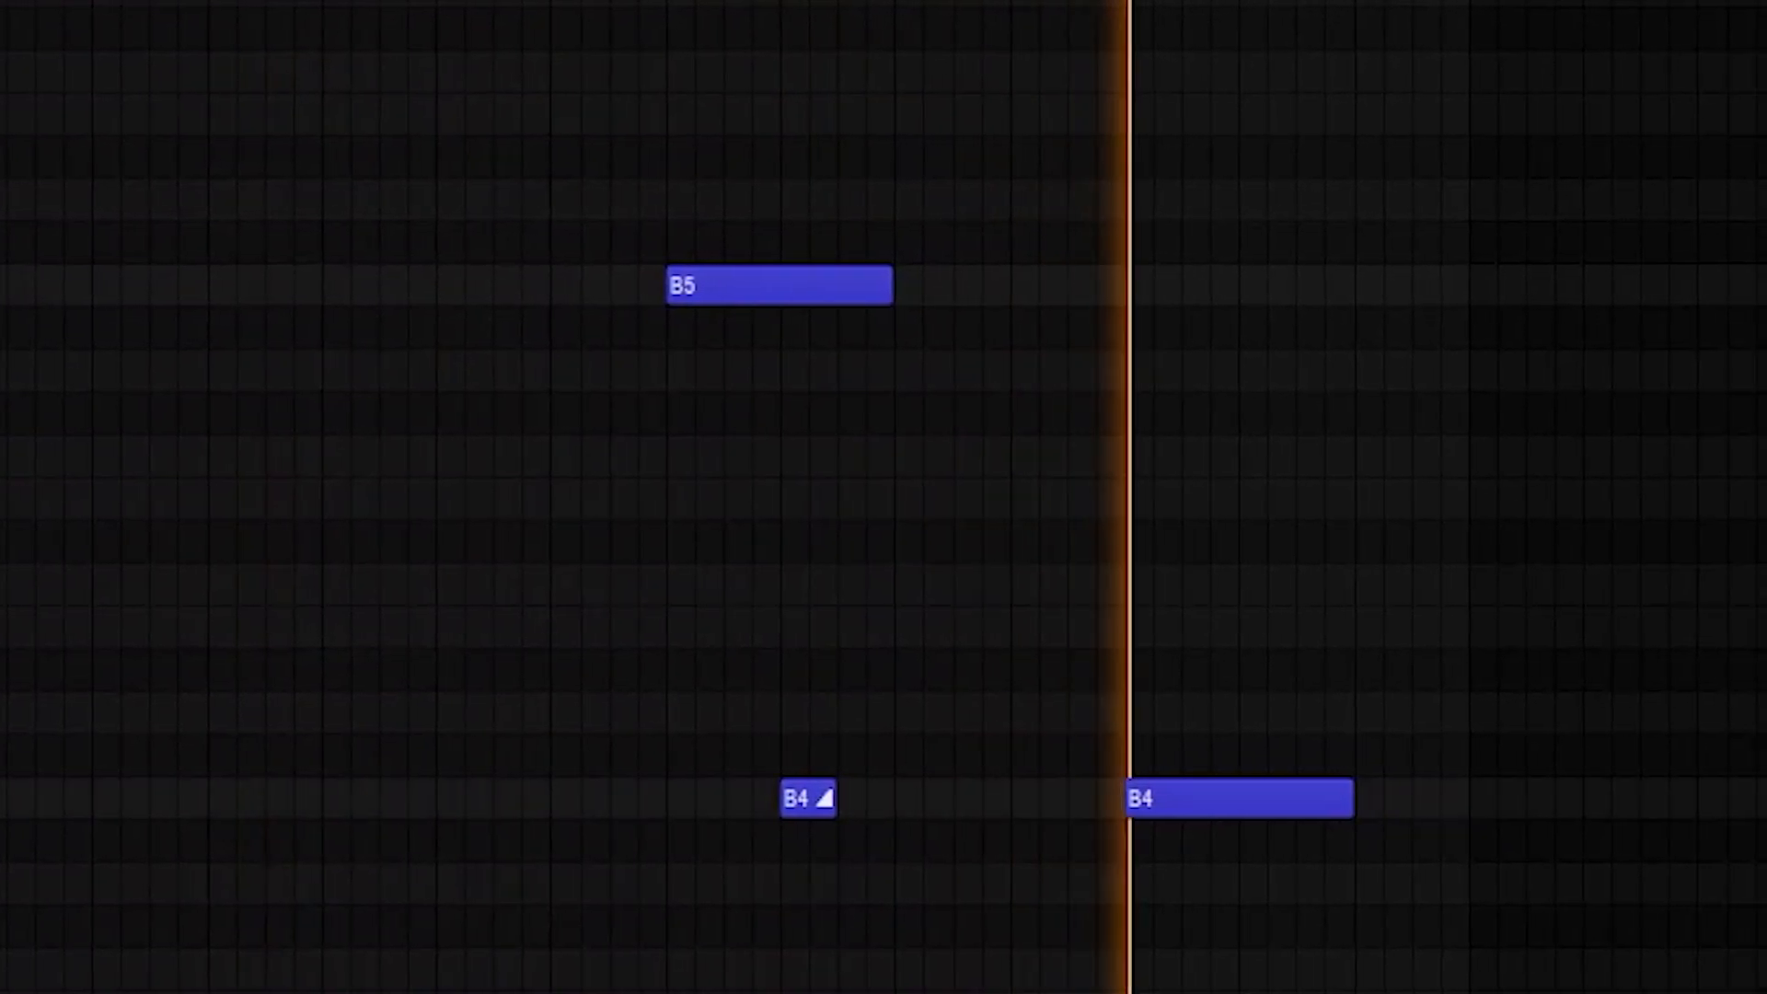
key("space")
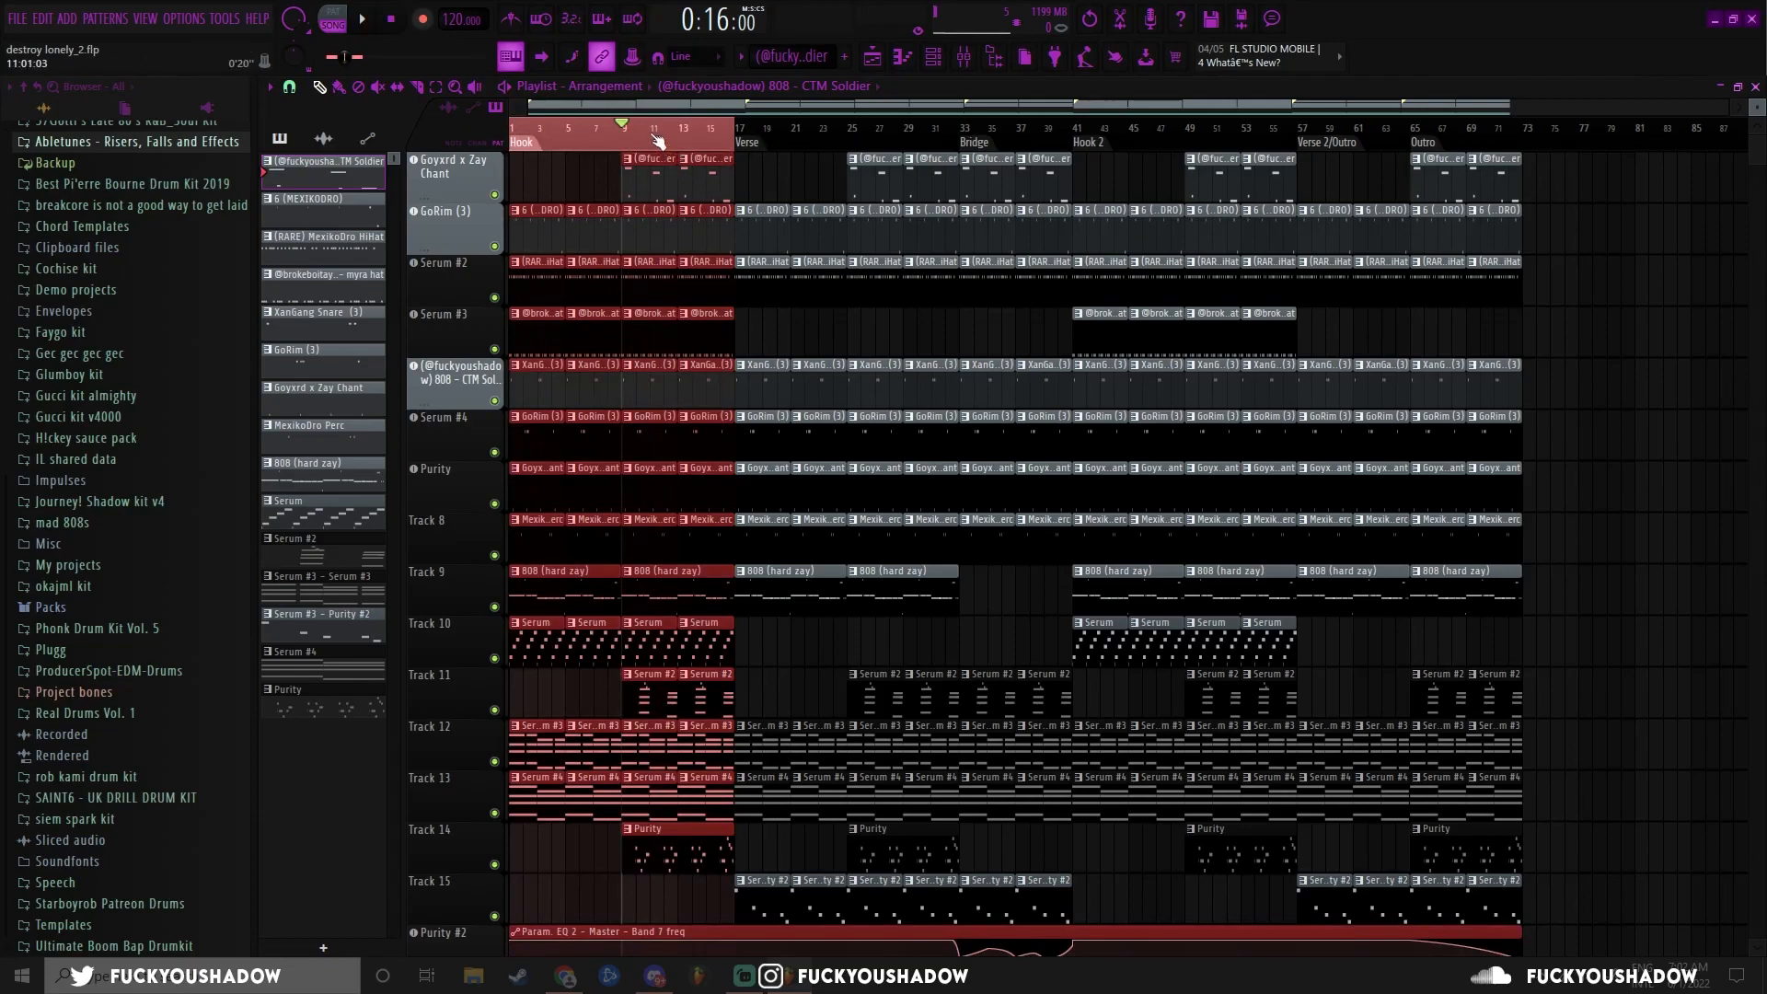
- Select the Verse and Bridge sections of the playlist in turn to review the arrangement, then clear the selection
key("space")
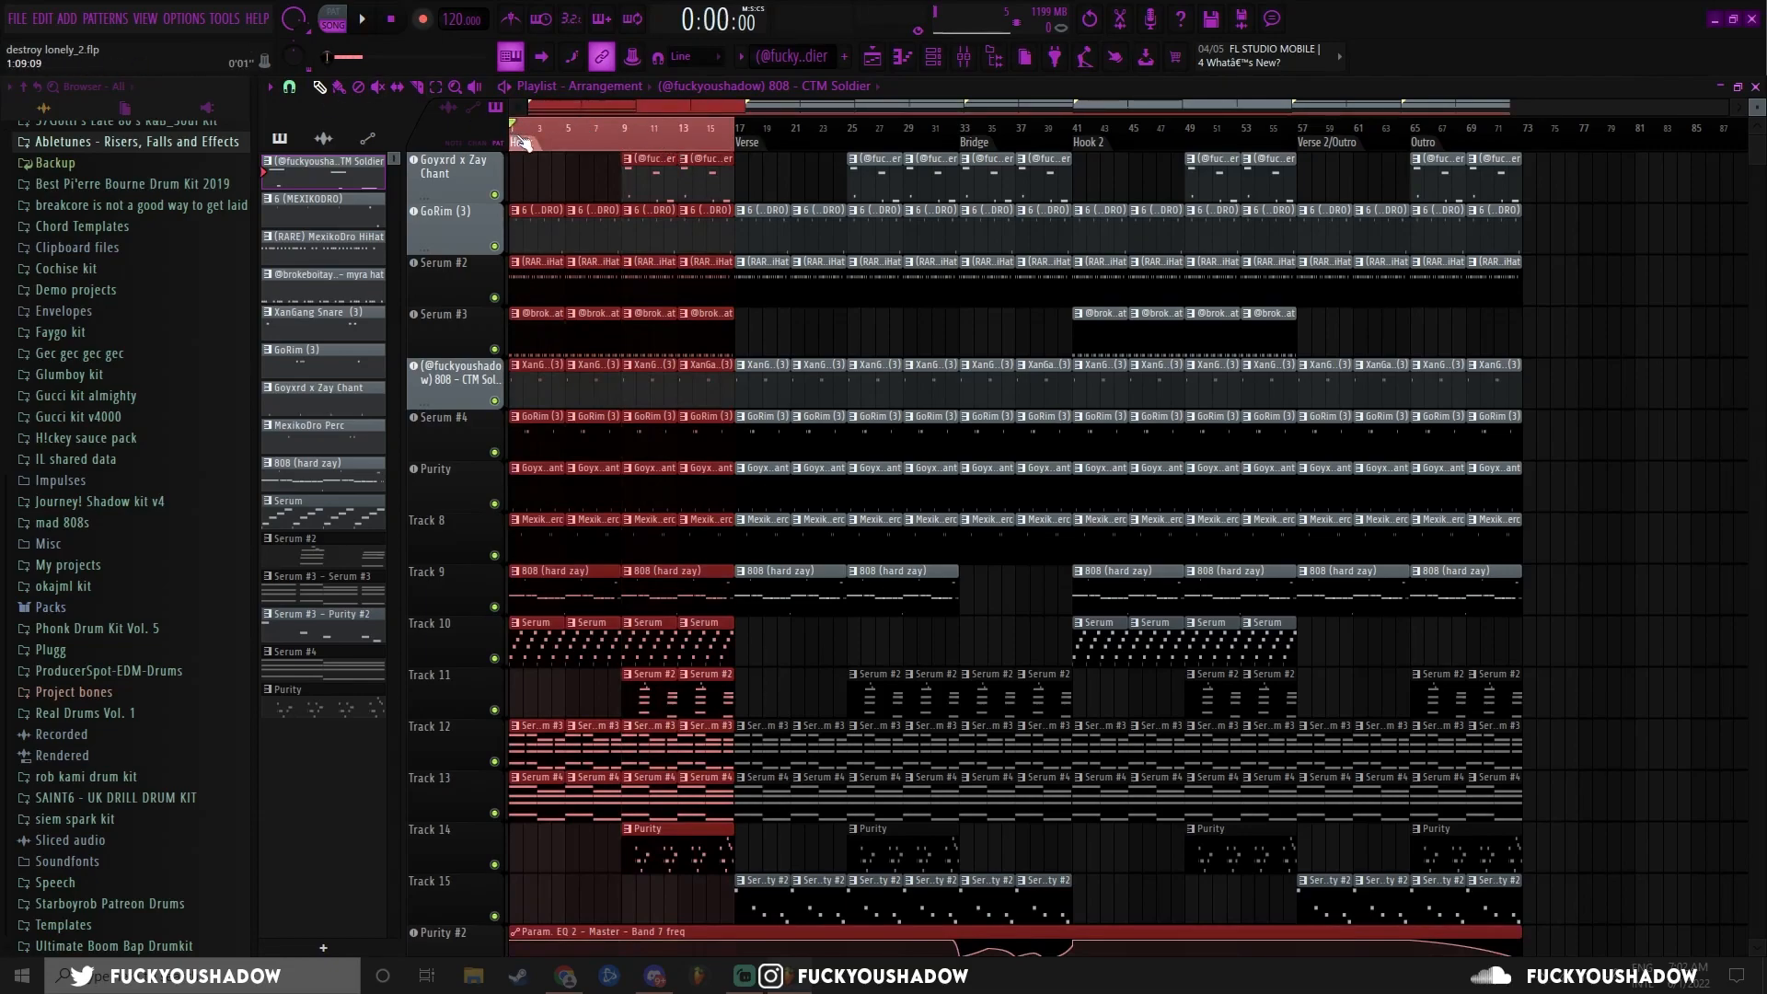
double_click(747, 138)
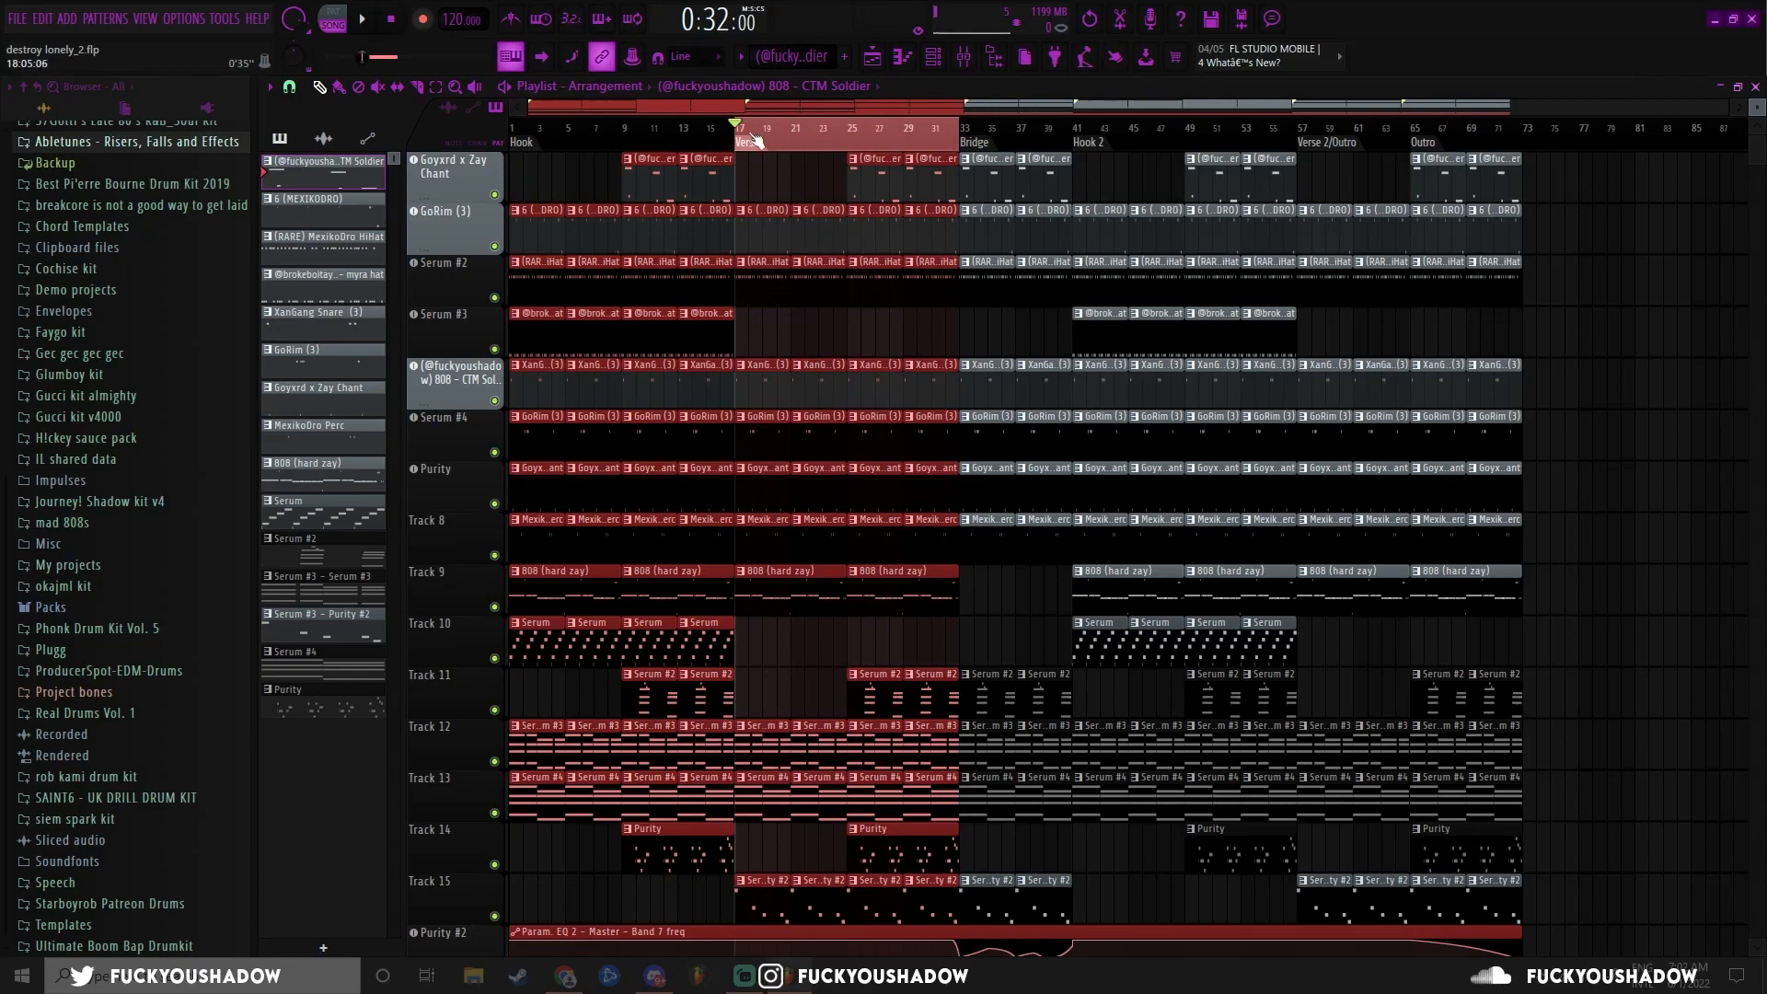
double_click(1012, 138)
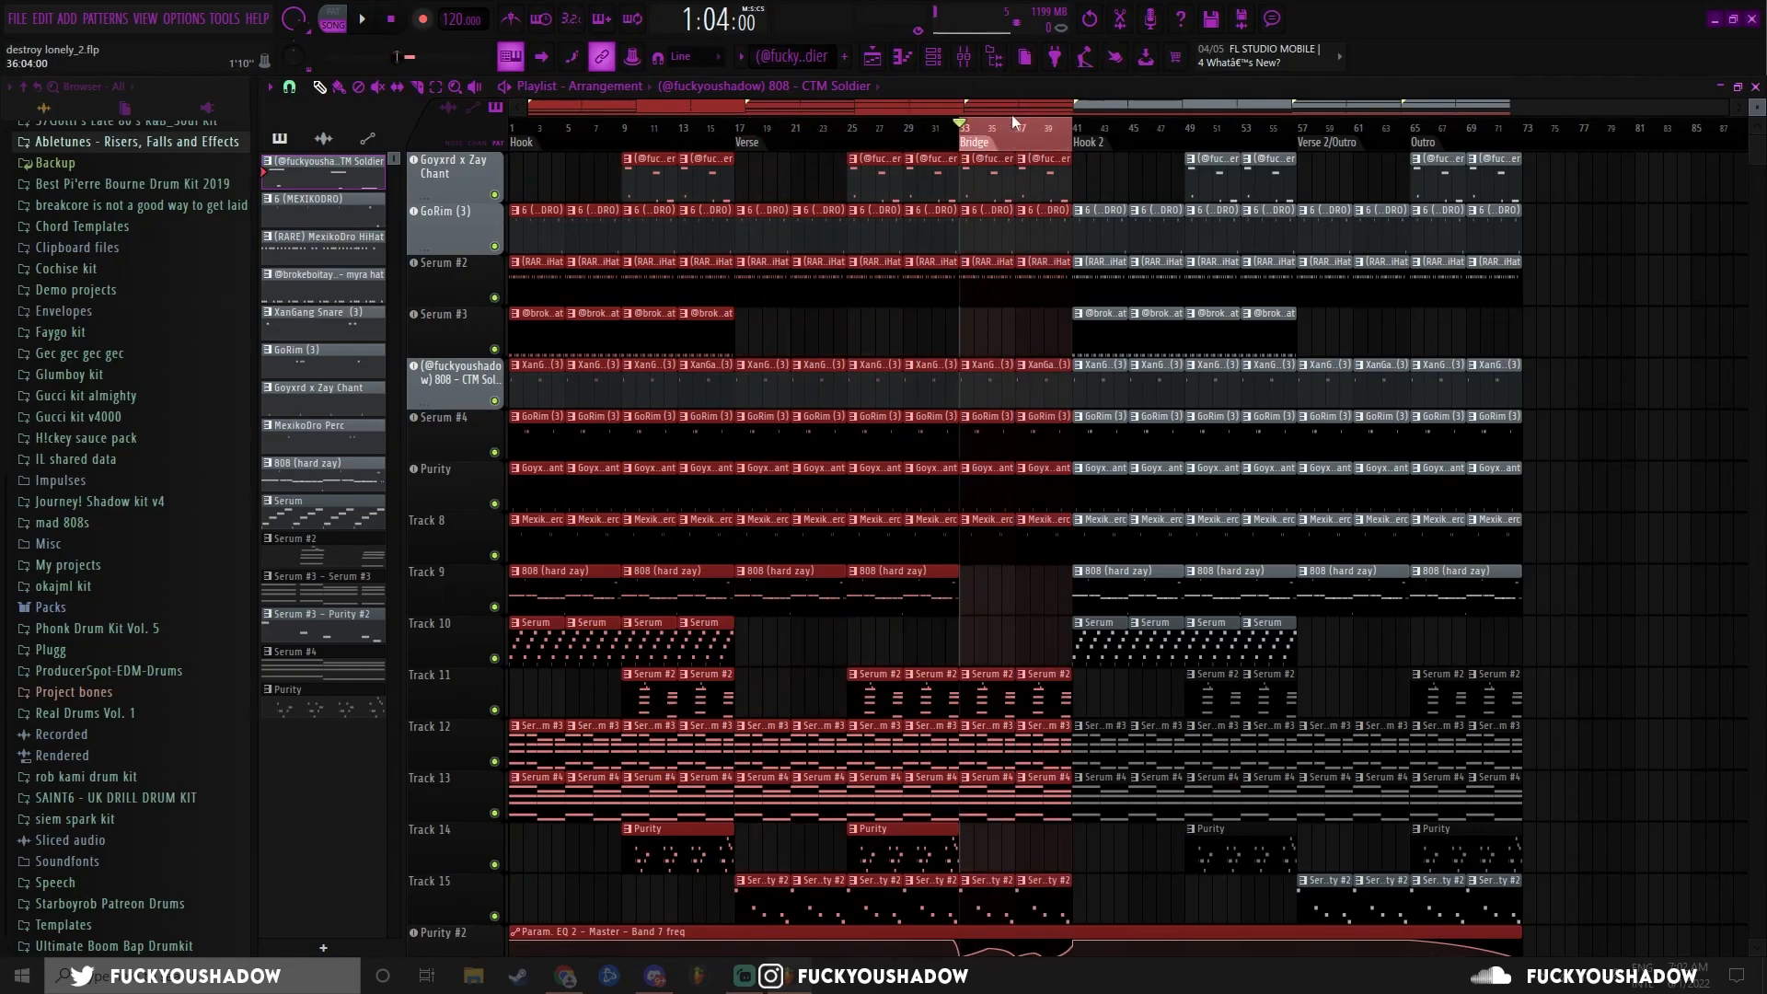
left_click(1084, 204)
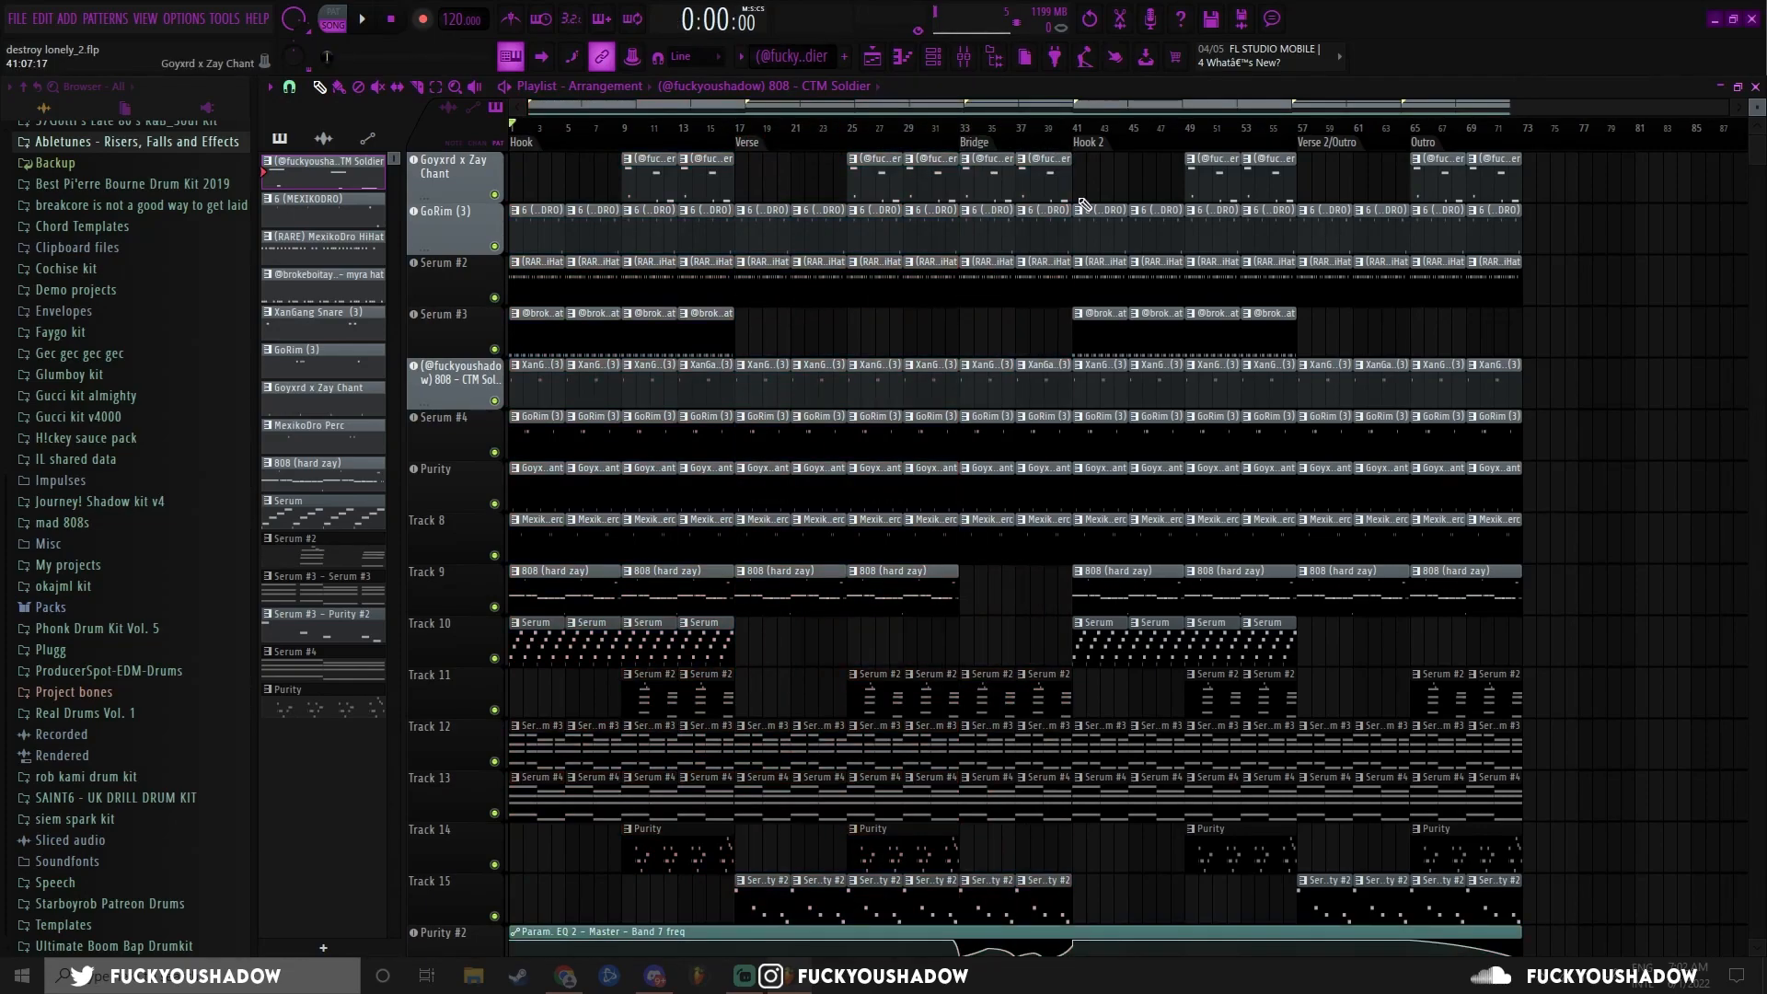
- Move the playhead to the Hook 2 section at bar 42, then to the start of the Outro
scroll(1073, 130, "down", 1)
left_click(1075, 129)
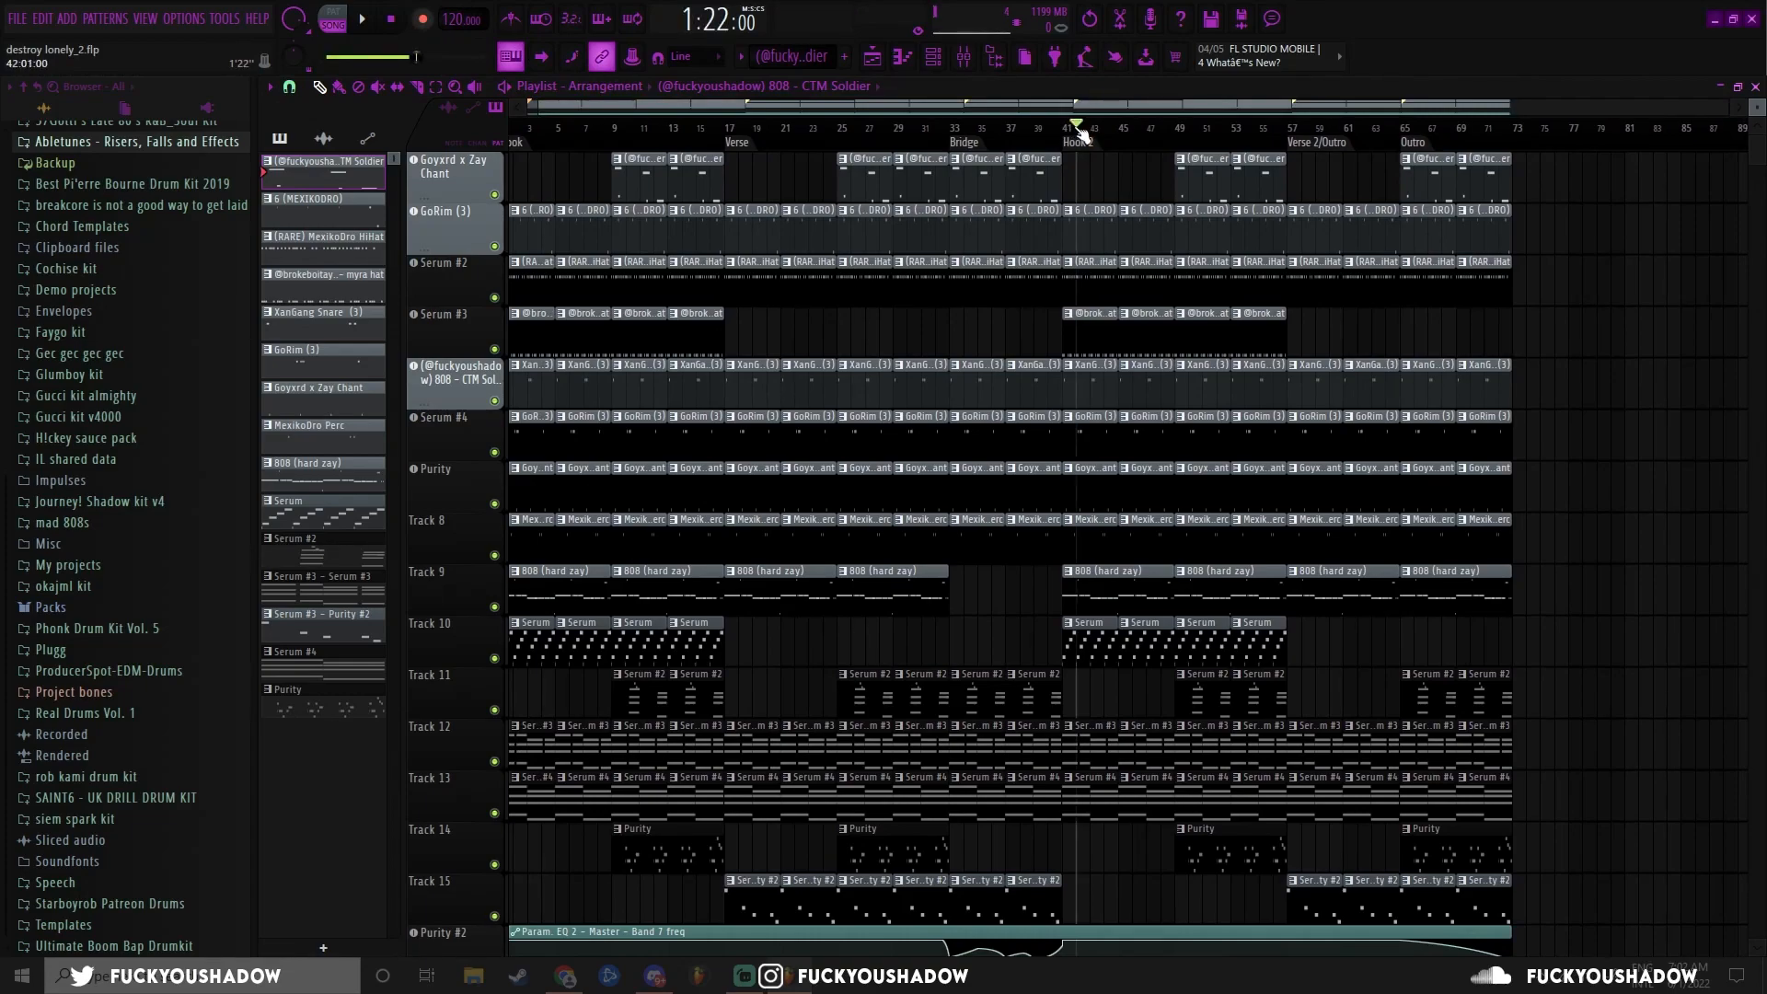
left_click(1417, 130)
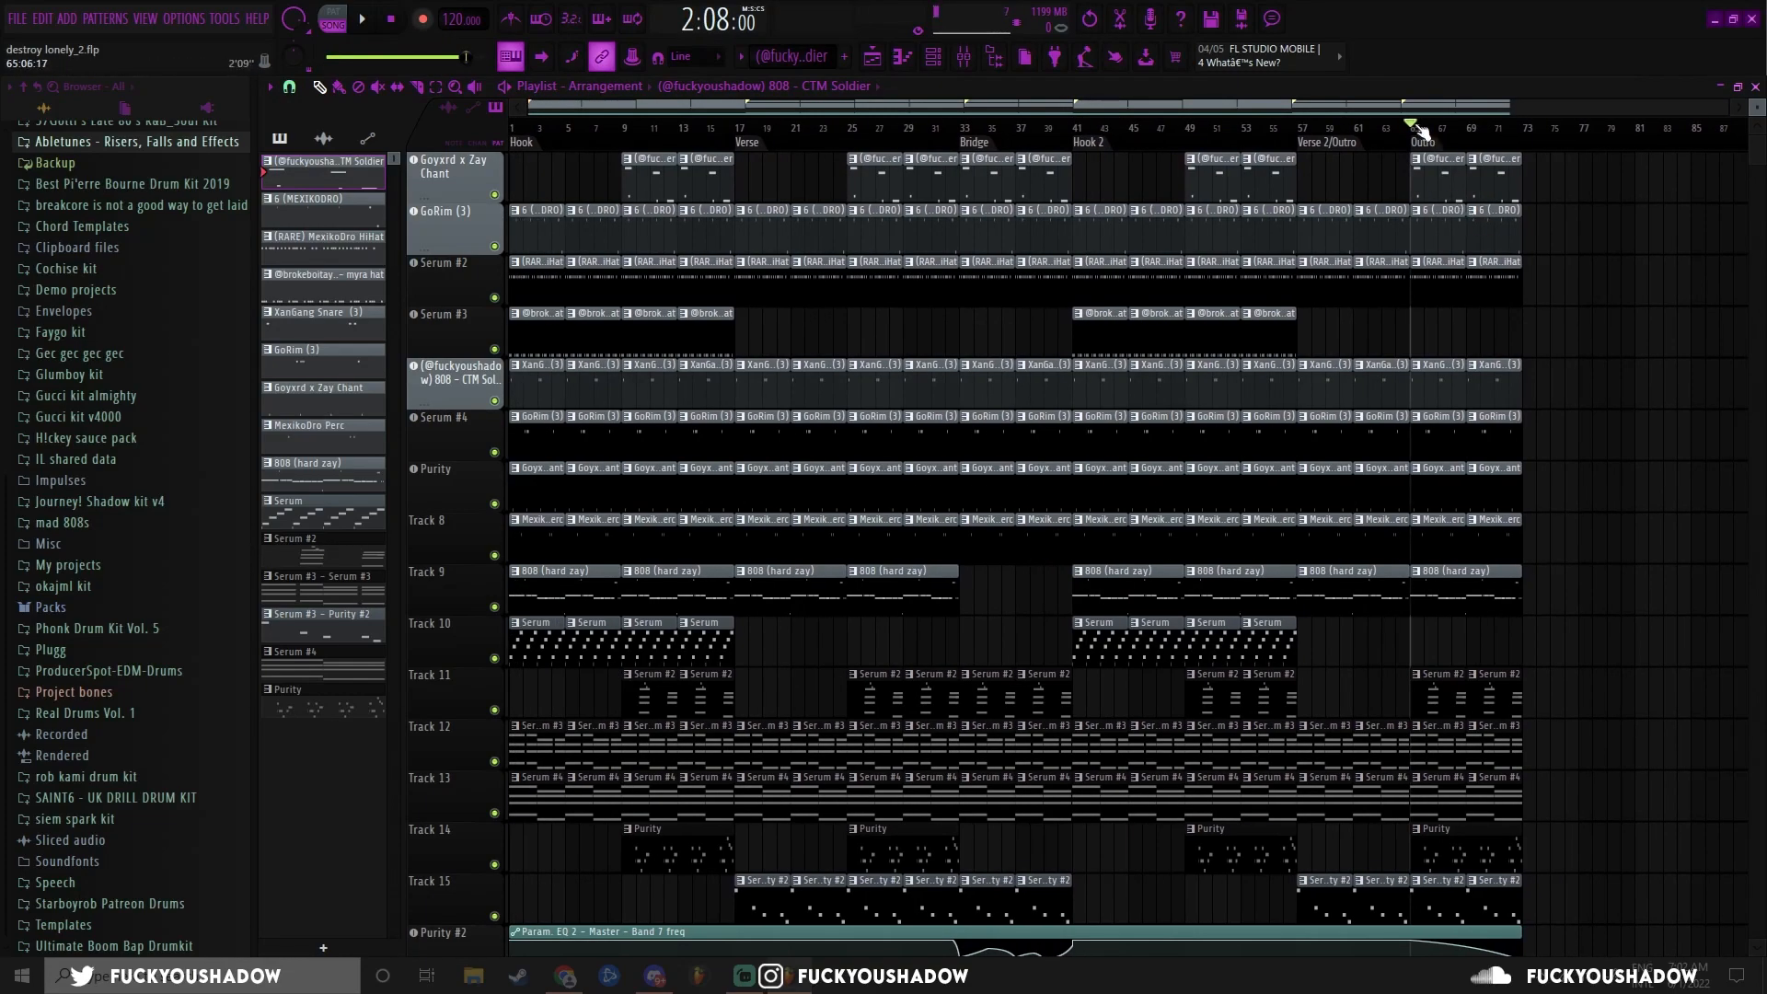
- Return the playhead from the Outro to the start of the song and look over the playlist tracks
left_click(1469, 131)
left_click_drag(1398, 147, 502, 152)
scroll(445, 552, "down", 1)
scroll(443, 555, "up", 4)
scroll(476, 552, "down", 1)
scroll(476, 552, "down", 2)
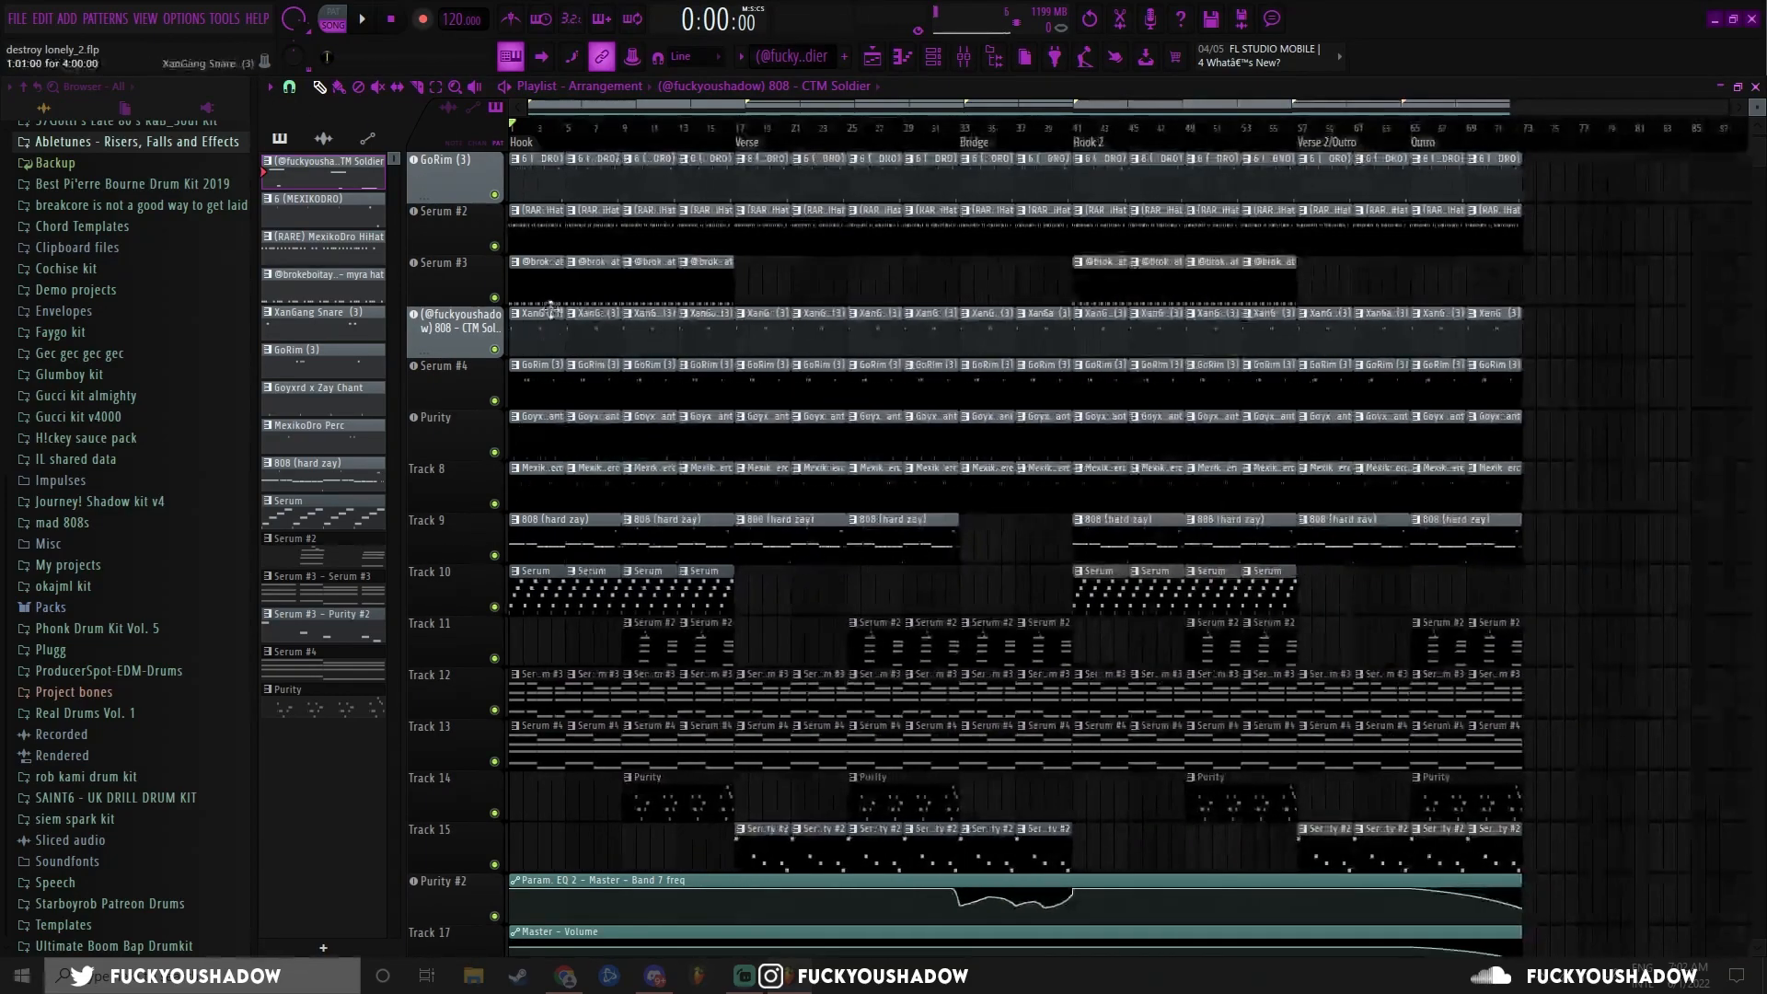
scroll(549, 299, "up", 1)
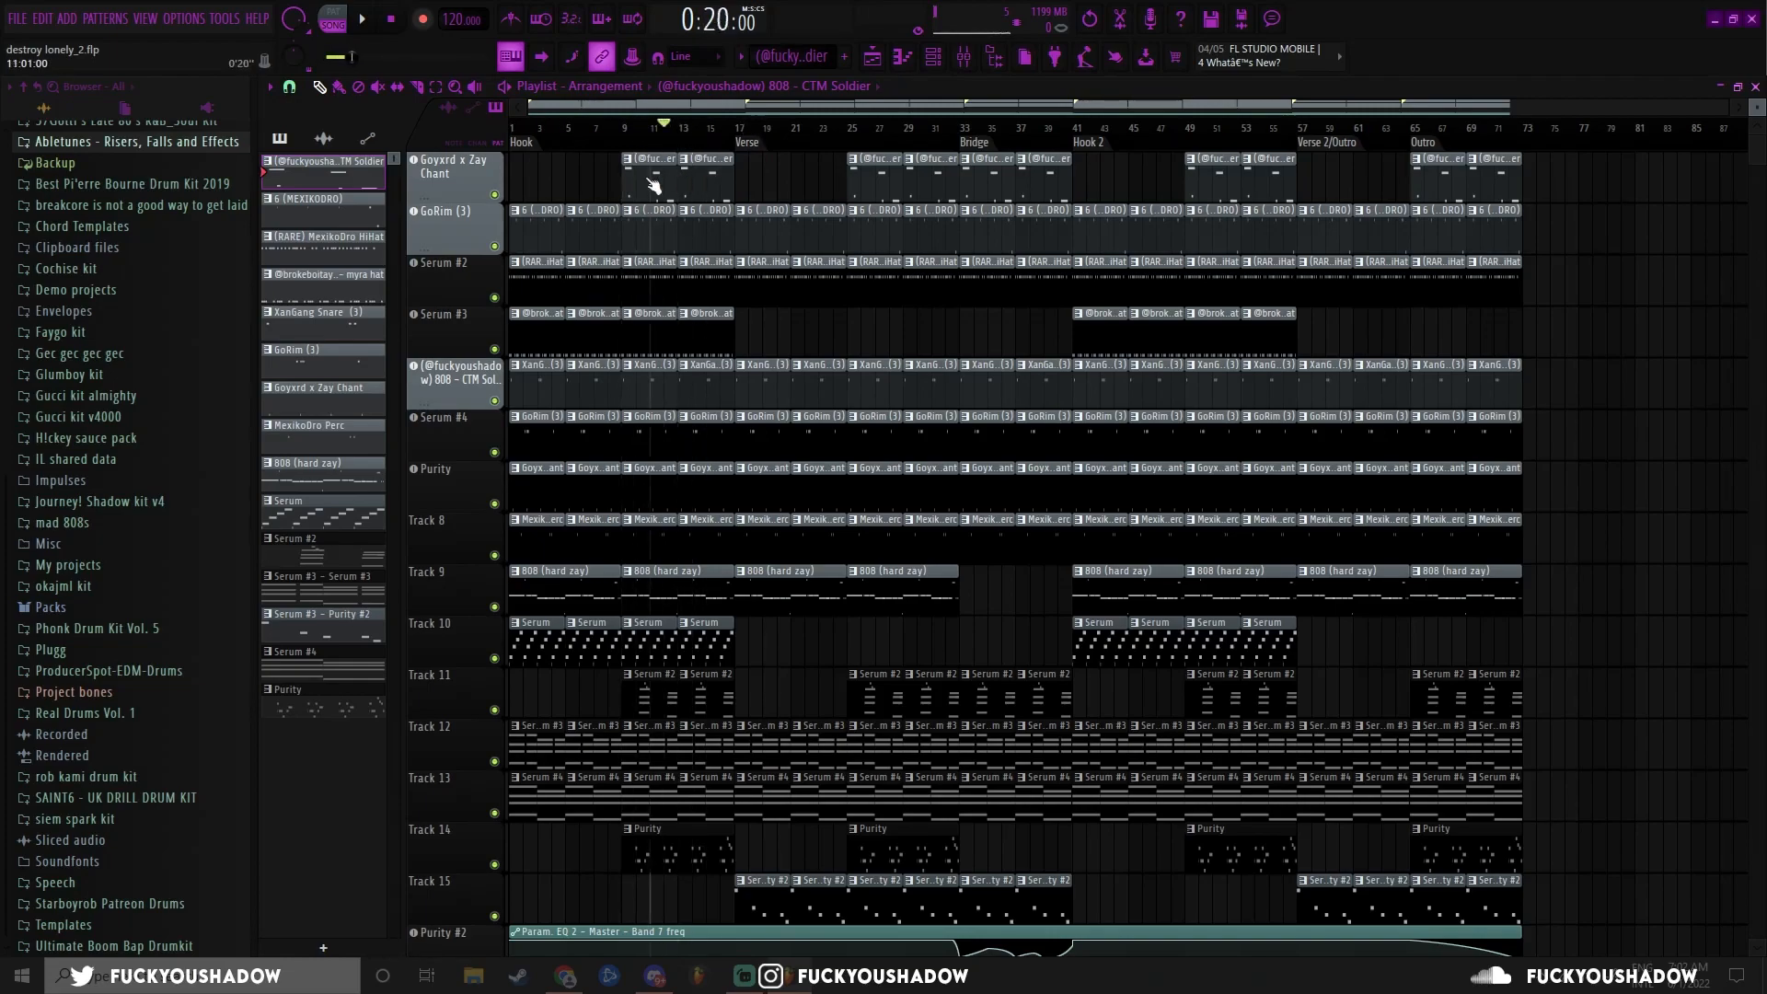
- Select the opening Hook clips across the tracks to review the intro layers, and clear the selection
left_click_drag(530, 184, 587, 721)
right_click(528, 148)
left_click(525, 173, "ctrl")
left_click_drag(523, 178, 586, 845)
left_click(768, 179, "ctrl")
- Select the 808 - CTM Soldier, Serum #2 and Purity clips entering at bar 9 of the Hook in turn, with the playhead there
left_click_drag(614, 169, 754, 184)
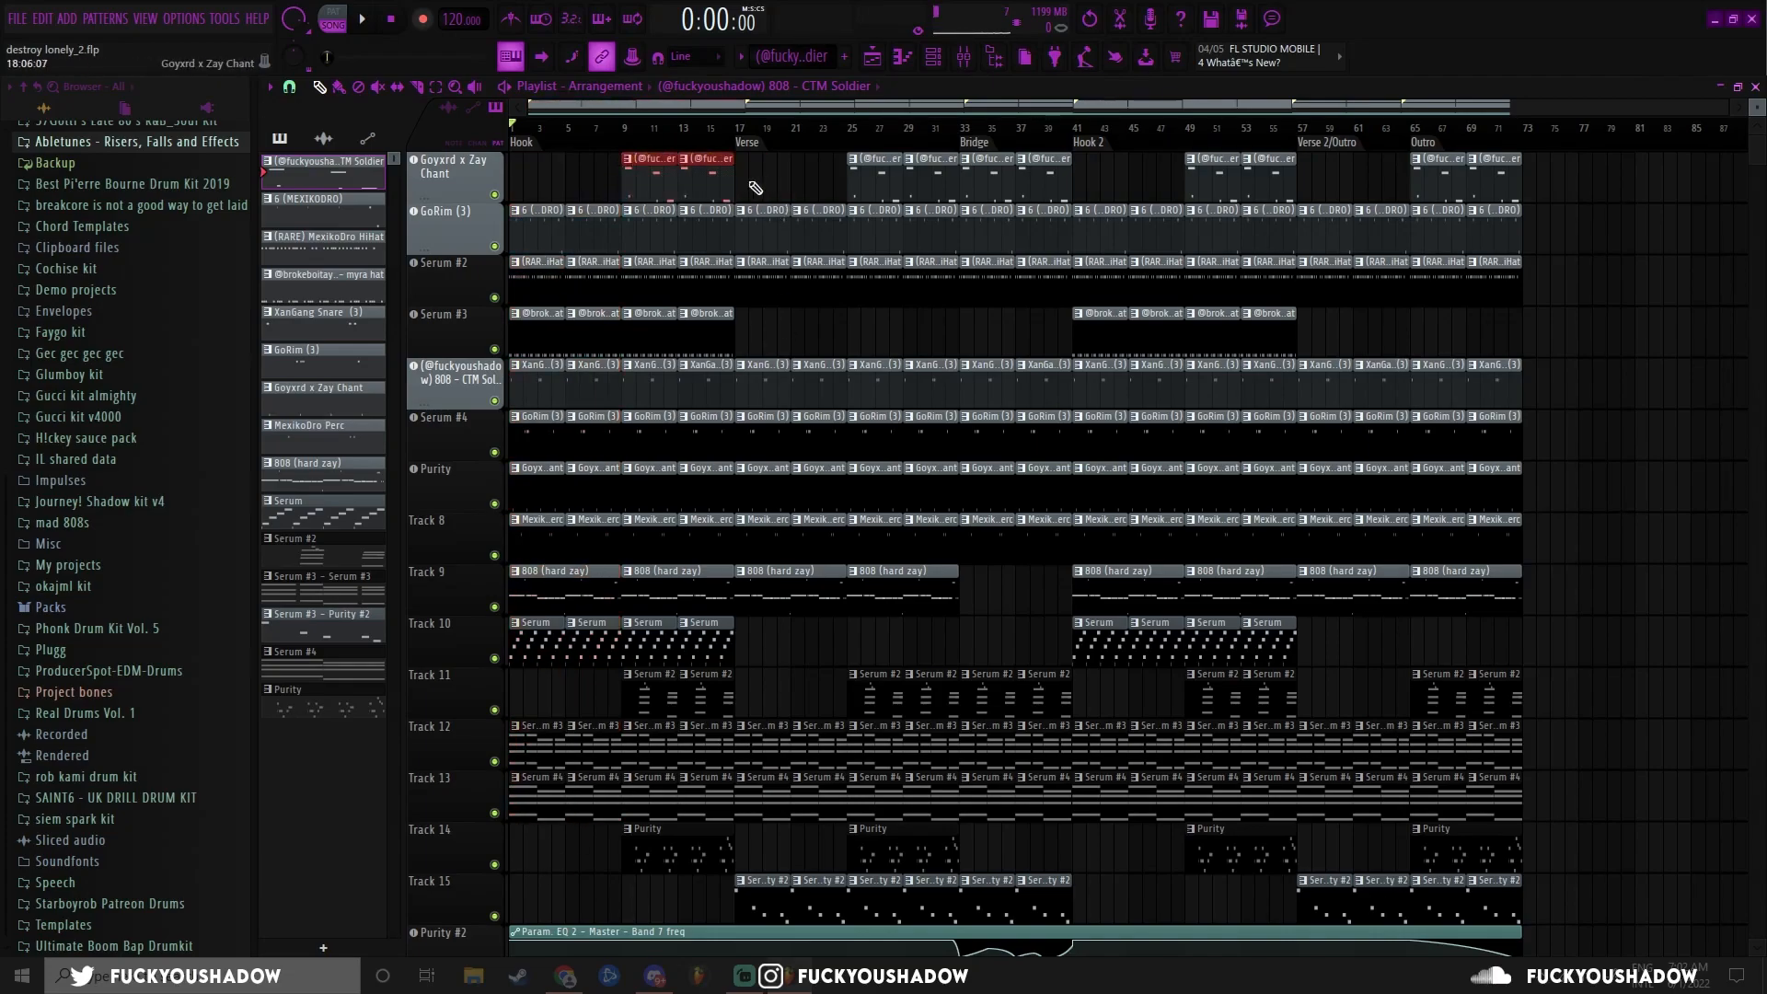
scroll(603, 188, "up", 2)
left_click(633, 127)
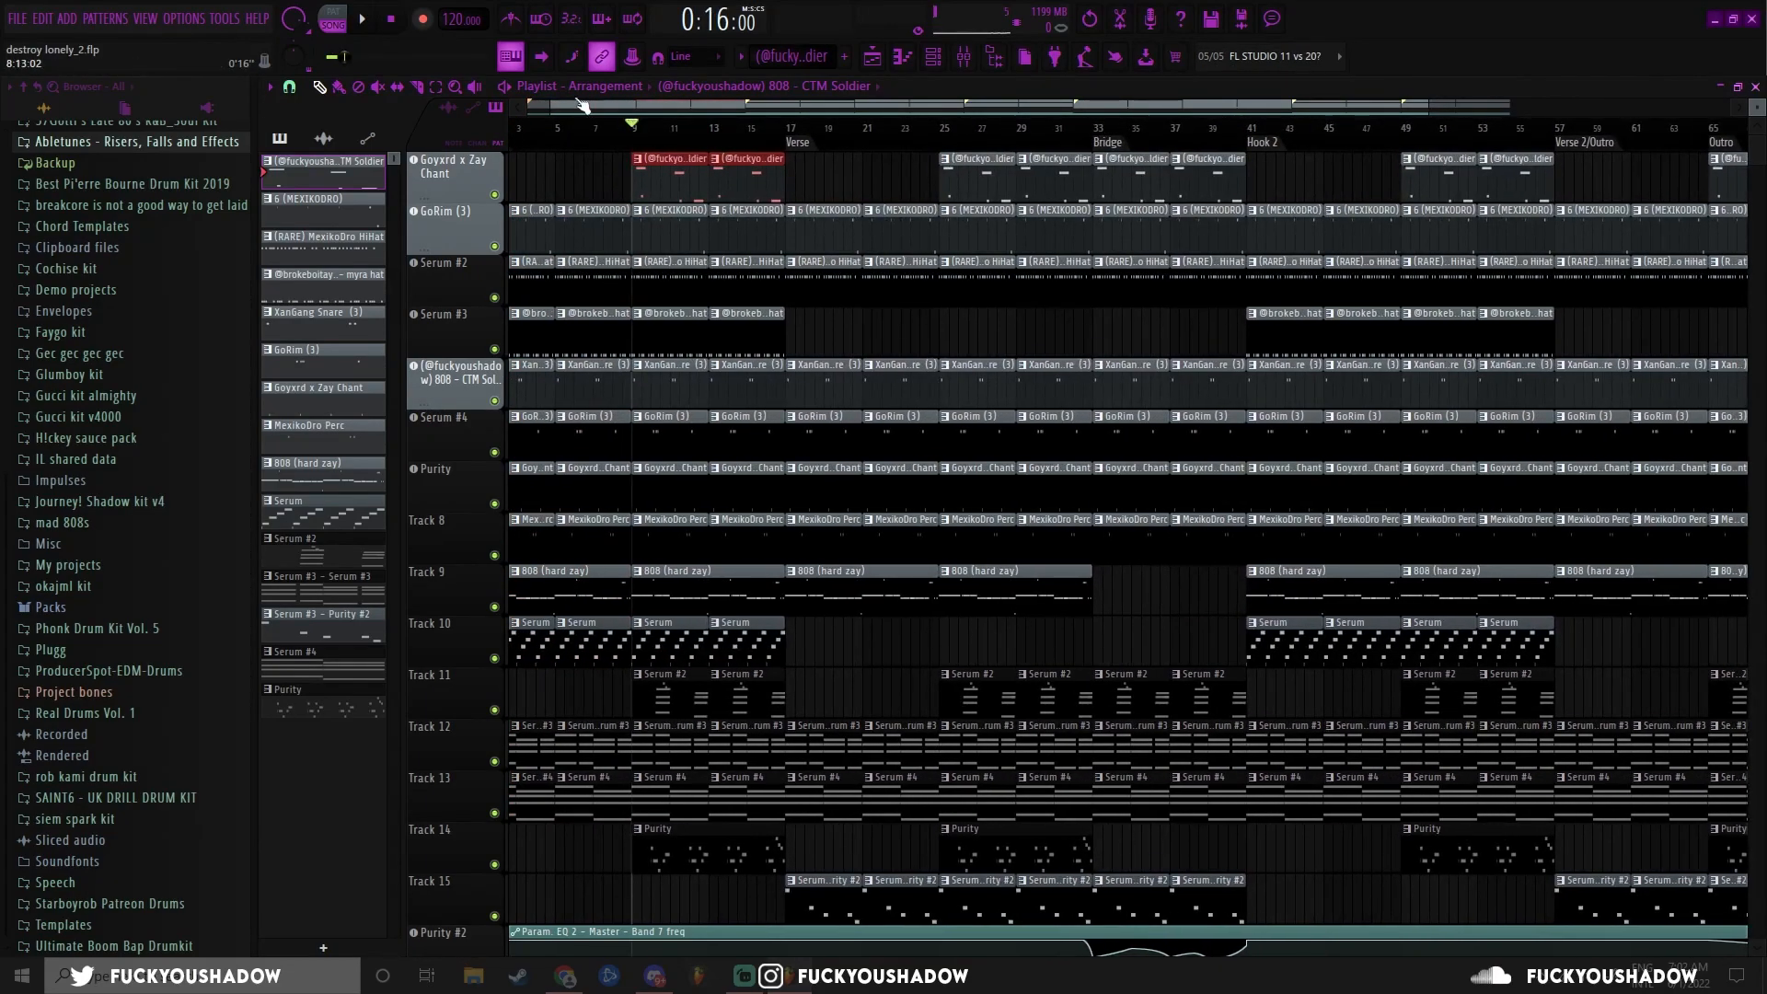
left_click_drag(816, 681, 606, 710)
scroll(618, 708, "down", 2)
left_click(717, 747, "ctrl")
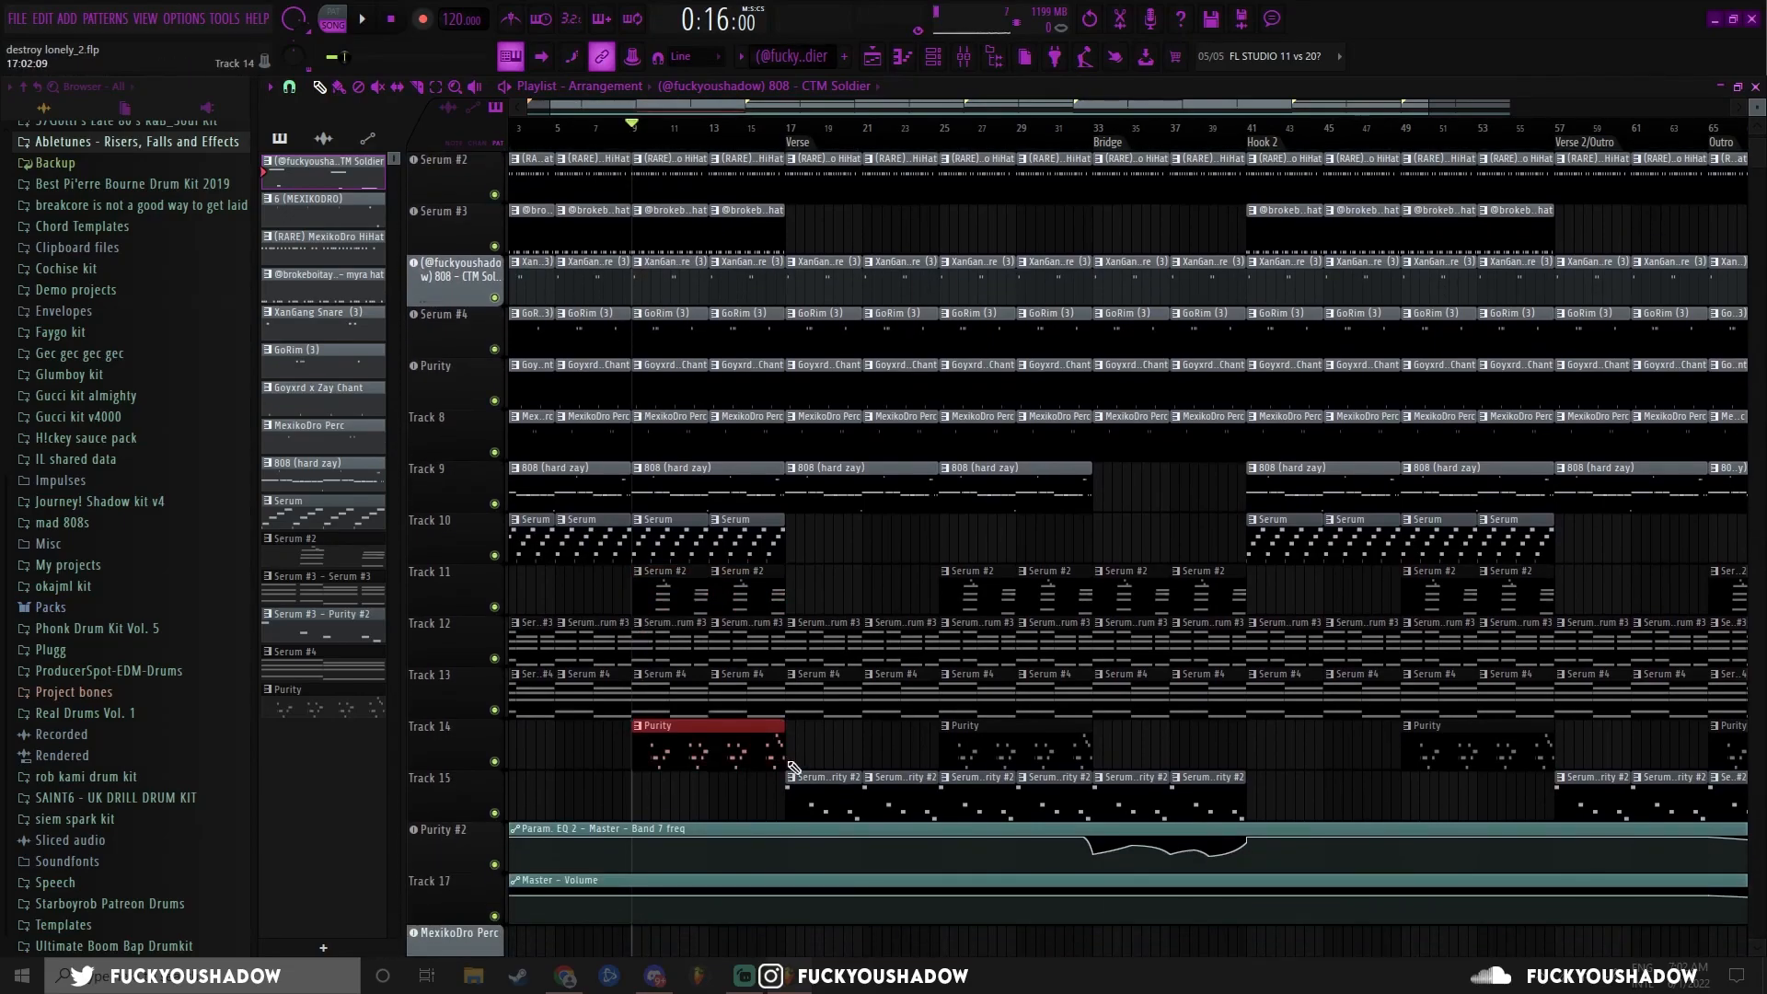
left_click(808, 576)
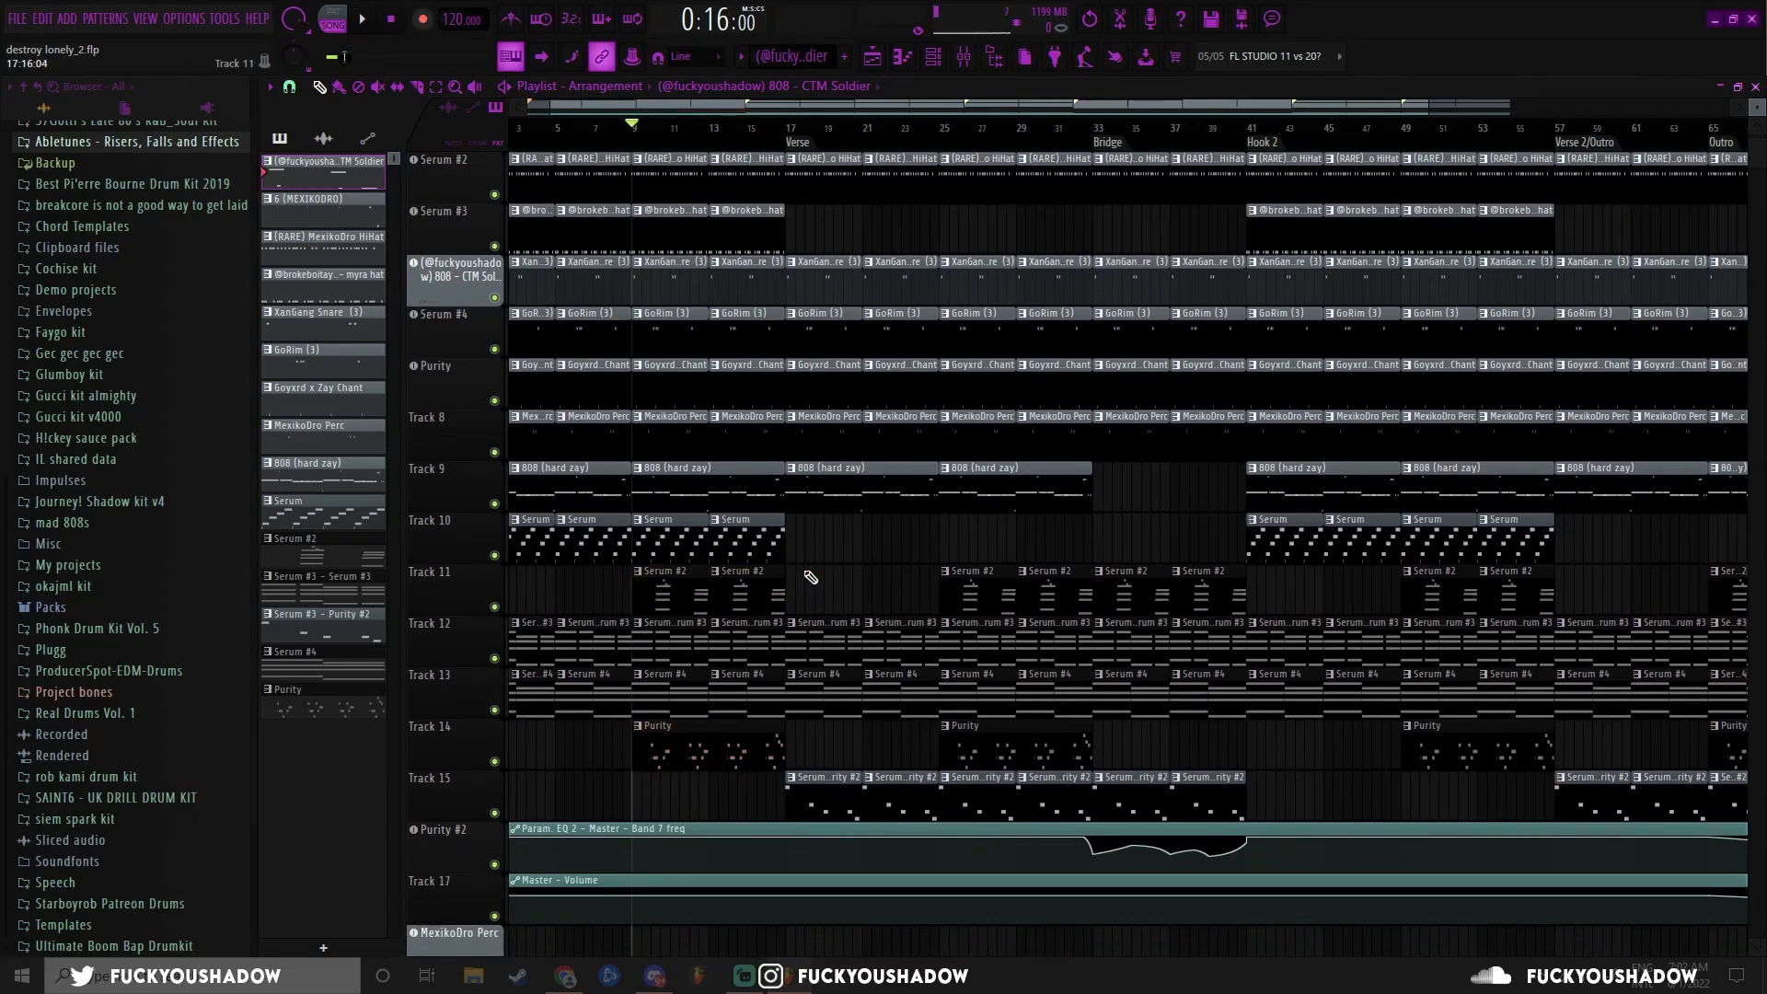
- Move the playhead to the Verse at bar 17 and select the Hook's myra hat clips to review them
scroll(741, 129, "down", 2)
left_click(742, 129)
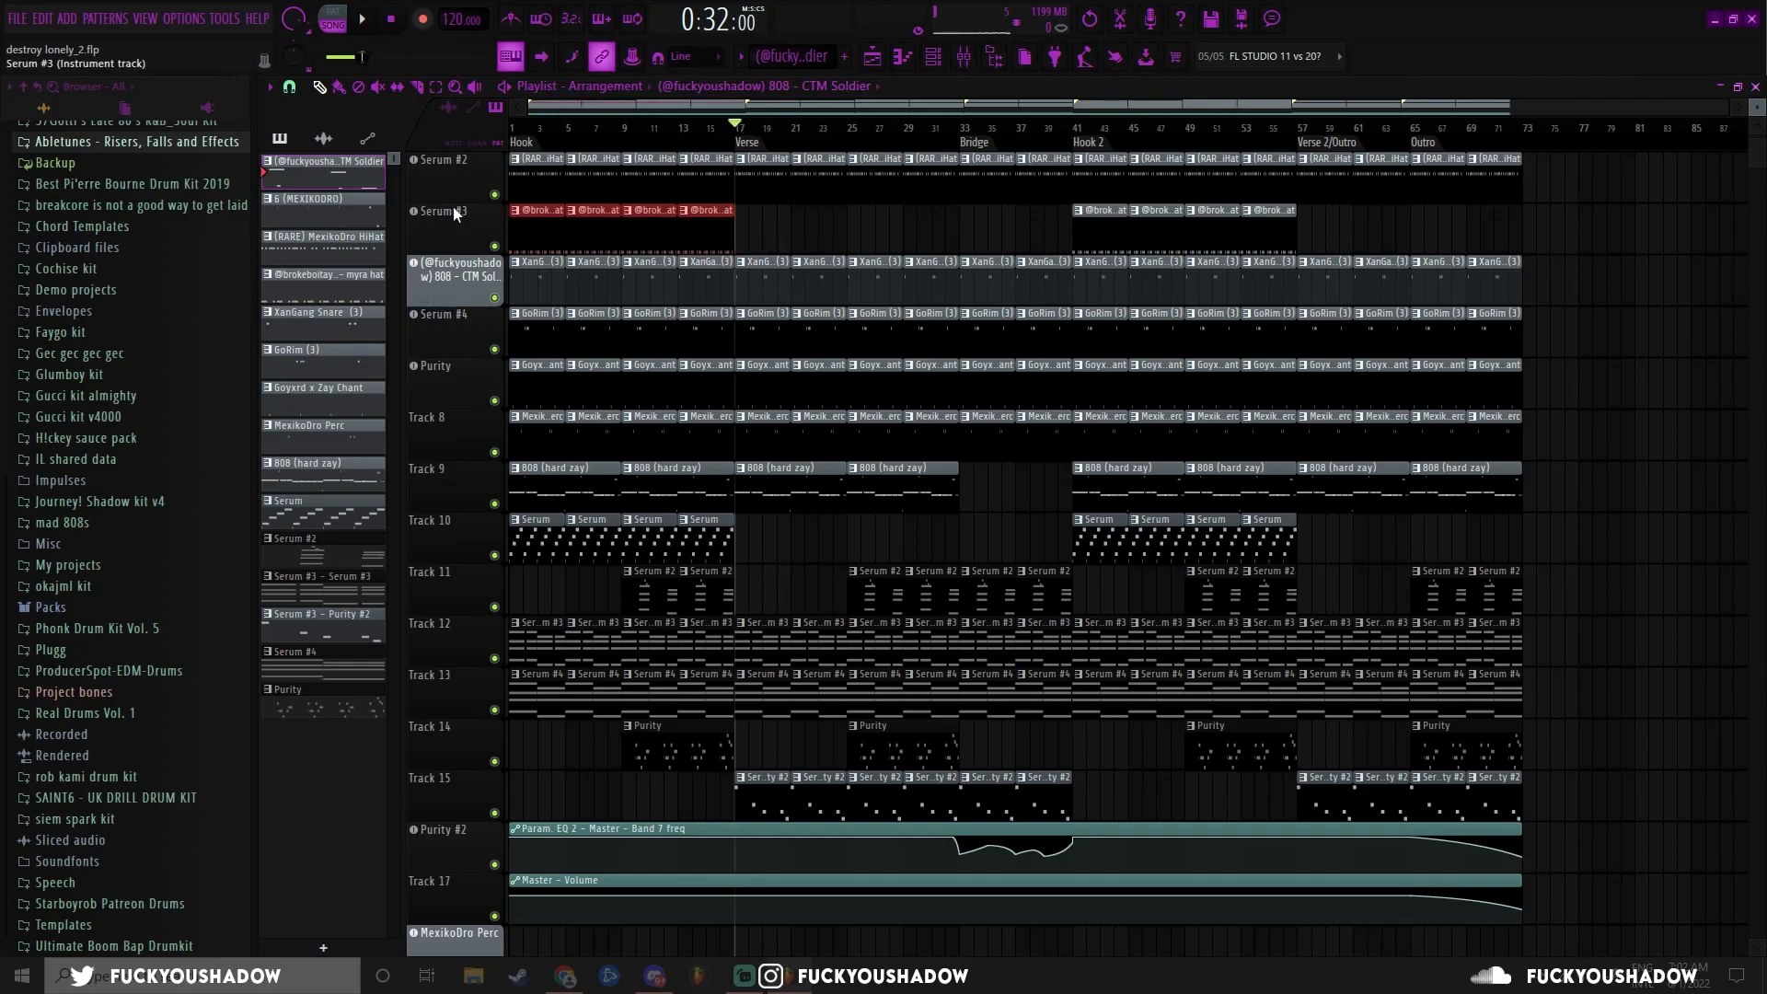
left_click_drag(756, 222, 495, 230)
left_click(755, 234, "ctrl")
- Select the Hook's Serum clips on Track 10 and its Purity clip on Track 14 in turn, clearing each selection
left_click_drag(757, 522, 445, 528)
left_click(759, 532, "ctrl")
left_click_drag(760, 538, 422, 540)
left_click(760, 747, "ctrl")
left_click_drag(749, 744, 589, 744)
left_click(768, 743, "ctrl")
- Select the first two Serum #3 - Purity #2 clips of the Verse on Track 15
scroll(779, 737, "down", 1)
scroll(779, 737, "up", 3)
left_click_drag(732, 703, 850, 734)
left_click(801, 707, "ctrl")
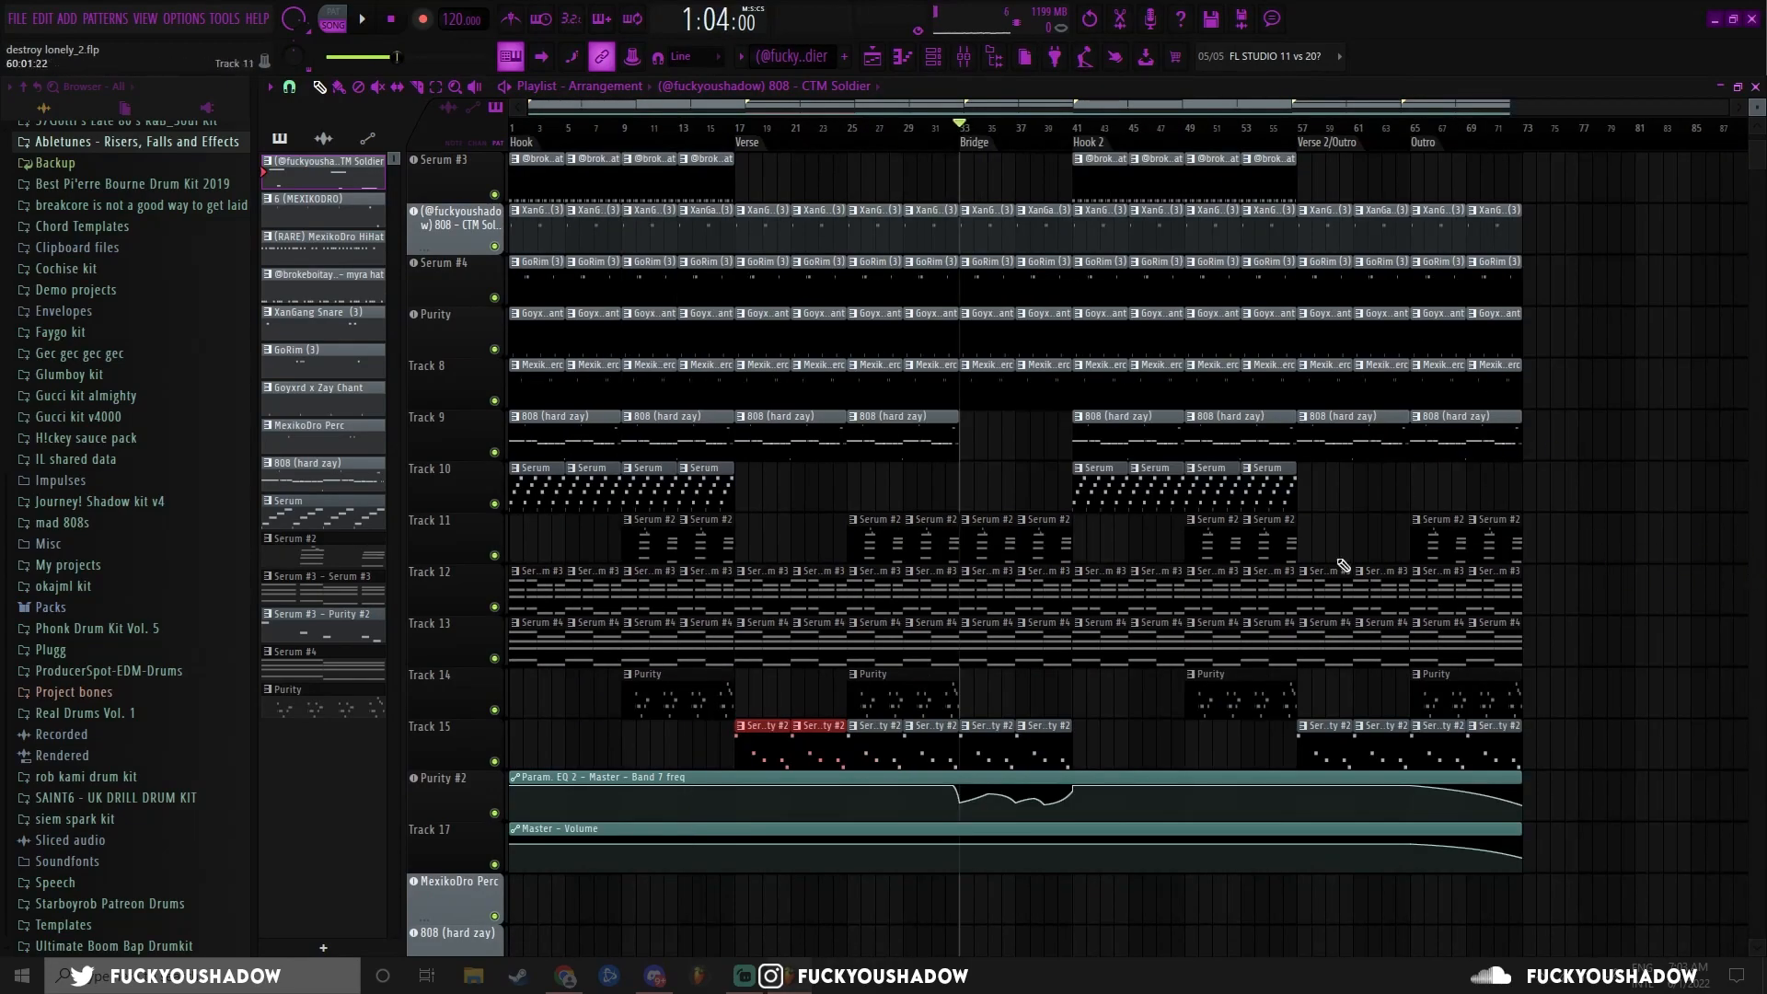
- Save the project and move the playhead from Hook 2 to the start of Verse 2/Outro at bar 57
scroll(1030, 499, "up", 3)
scroll(1001, 494, "down", 3)
key("ctrl+s")
left_click_drag(992, 108, 1121, 85)
left_click_drag(909, 126, 1133, 127)
scroll(1524, 368, "up", 3)
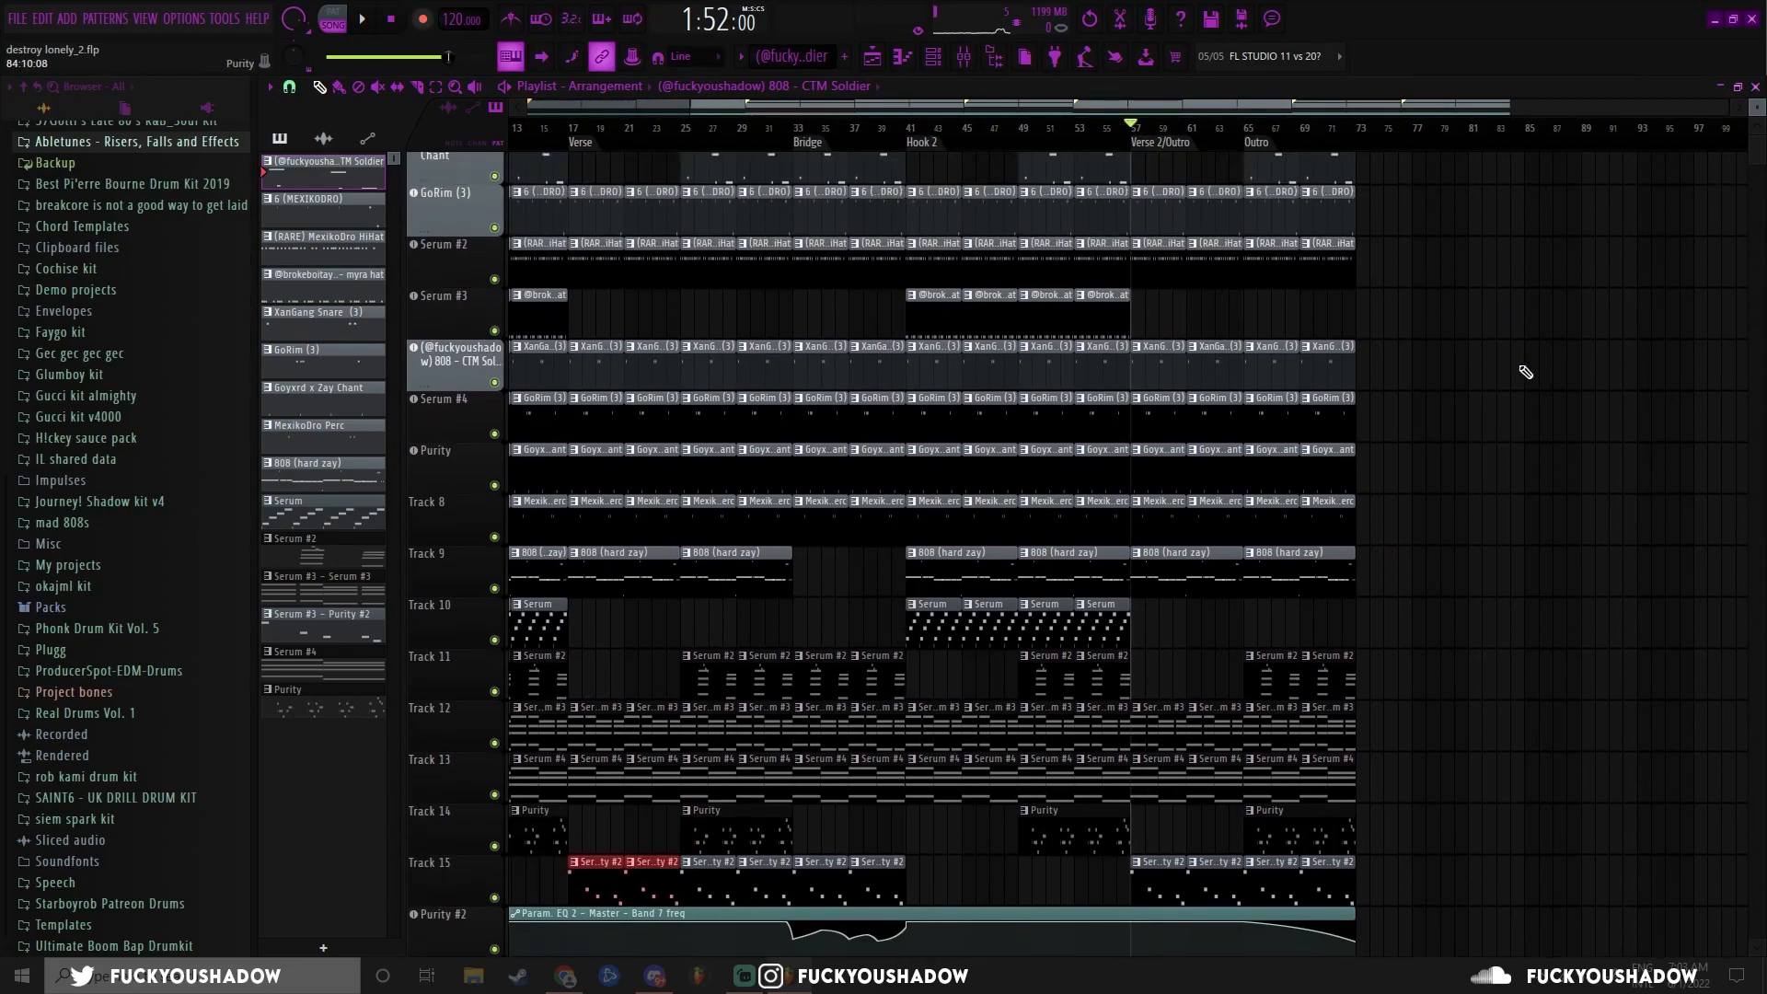
- Save the project again and clear the selection of the Serum #3 - Purity #2 clips
key("ctrl+s")
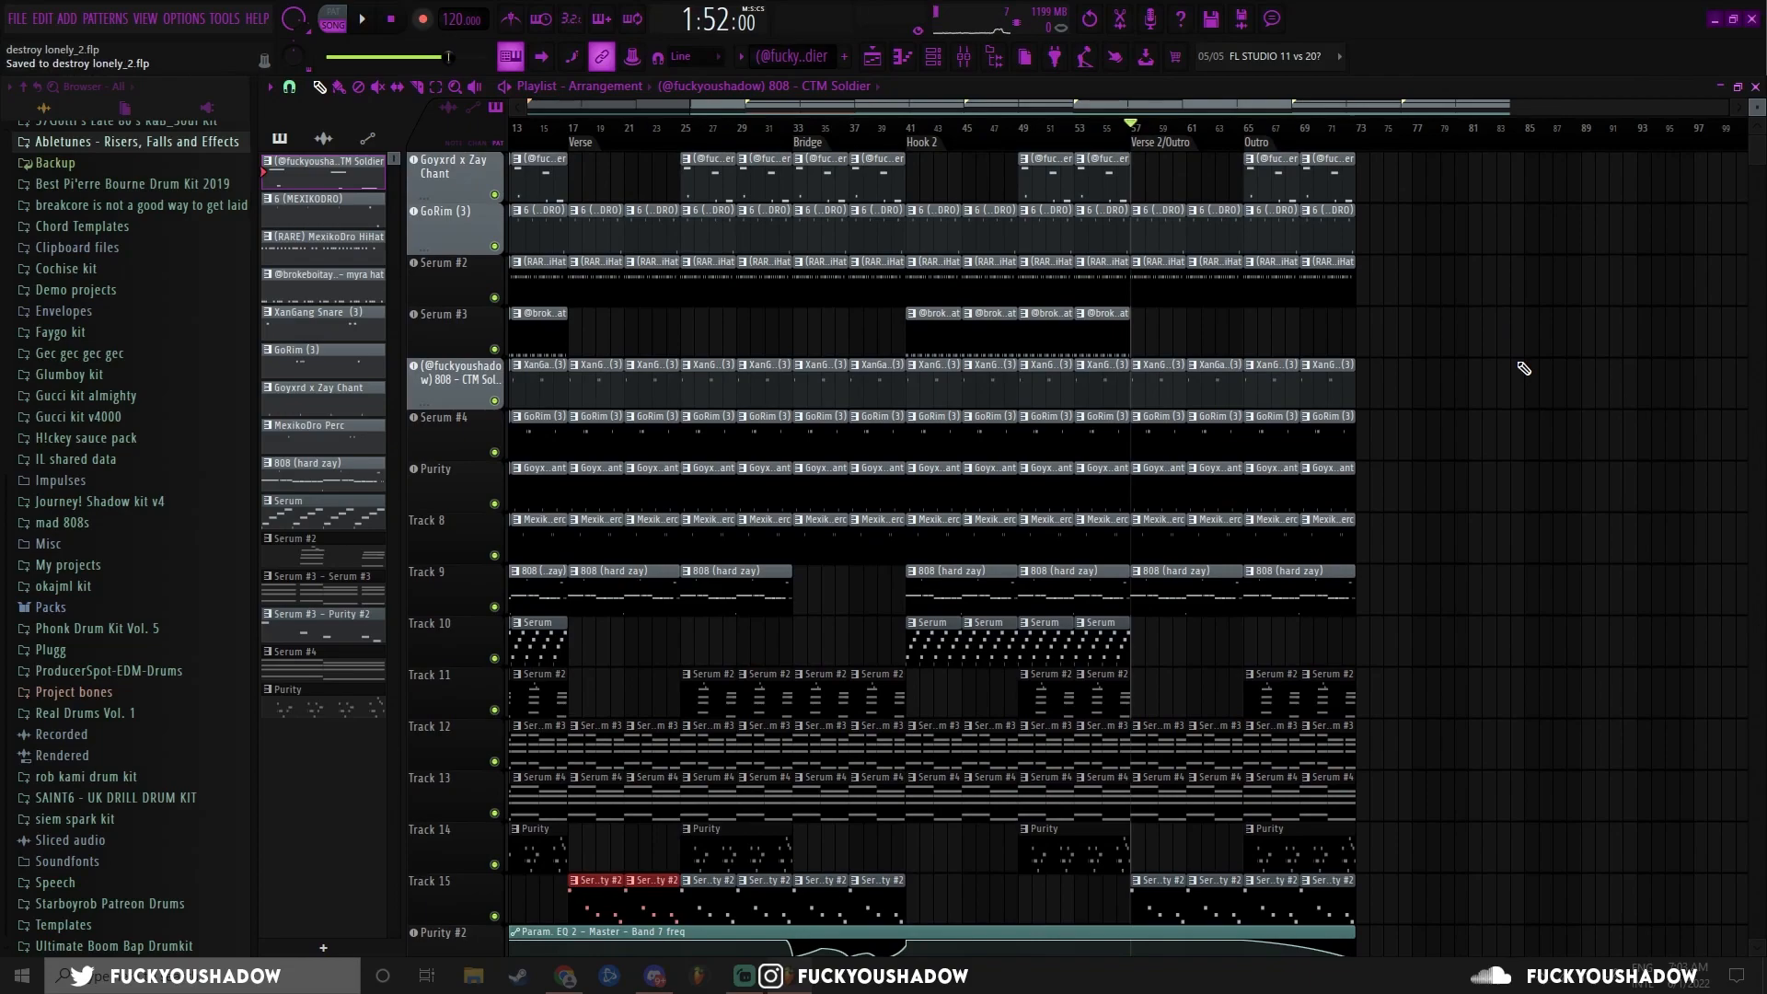
left_click(1481, 325, "ctrl")
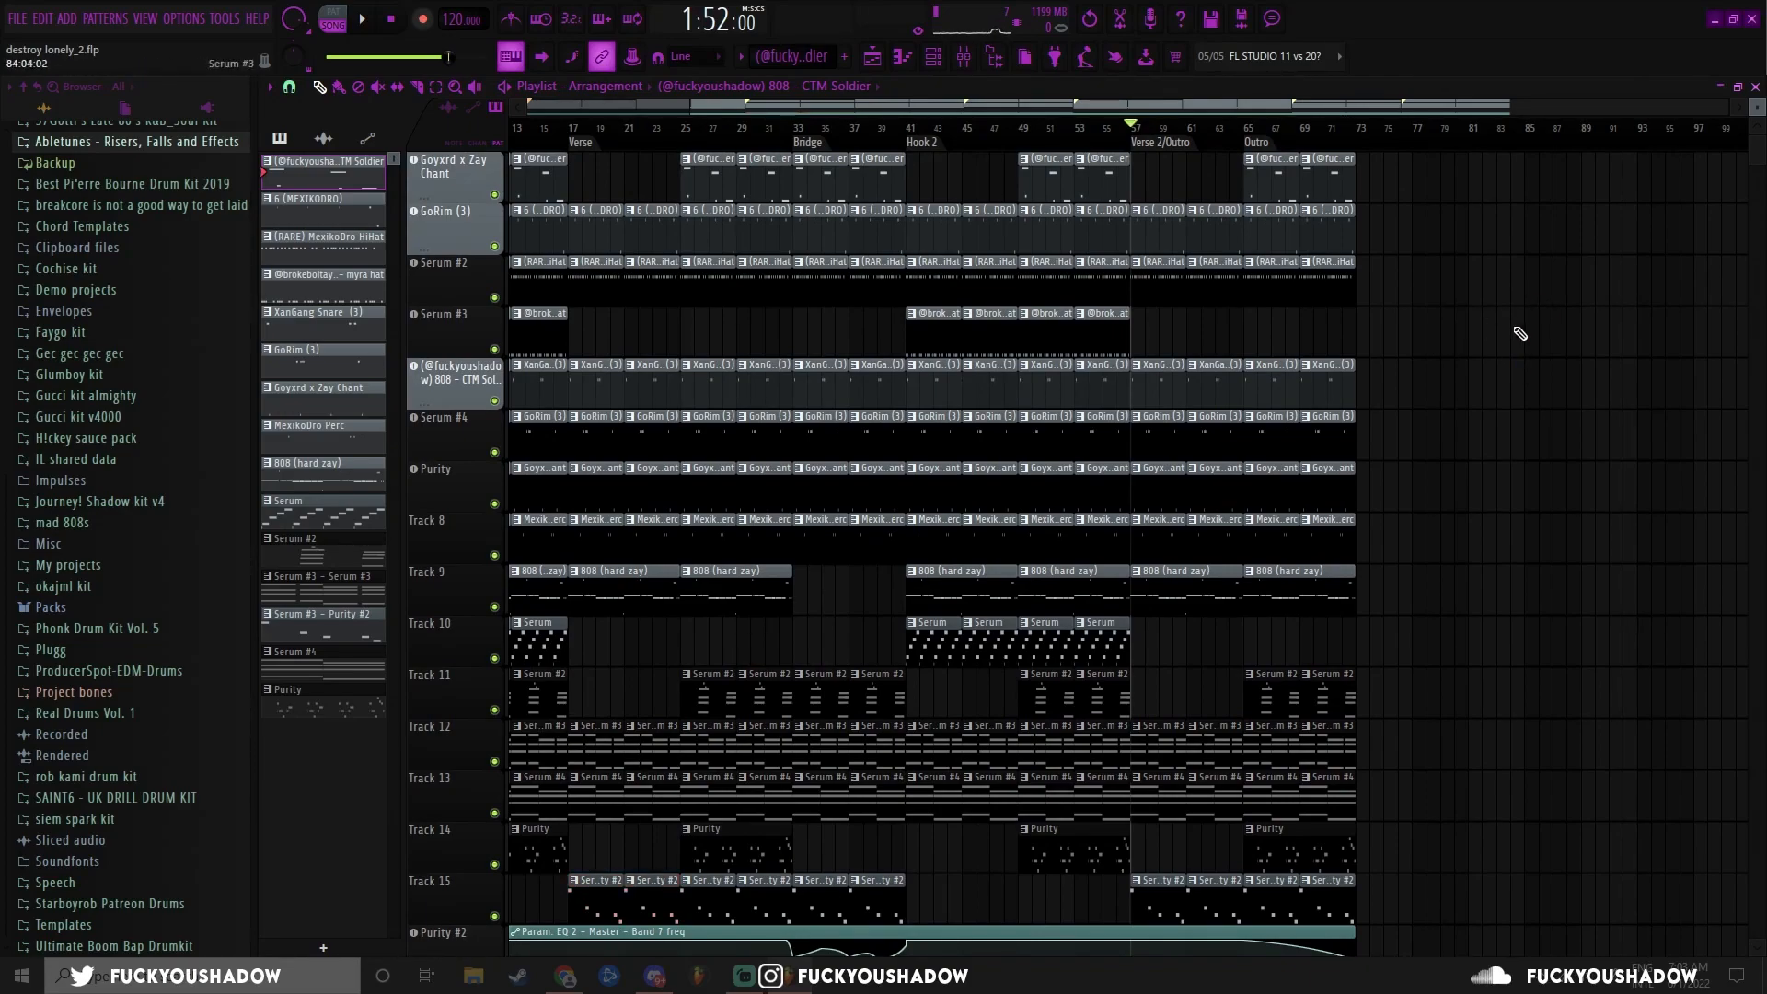
- Move the playhead to the Outro at bar 65 and select the Master - Volume automation clip to examine its fade-out
mouse_move(1247, 131)
left_mouse_down()
mouse_move(1317, 134)
mouse_move(1247, 136)
left_mouse_up()
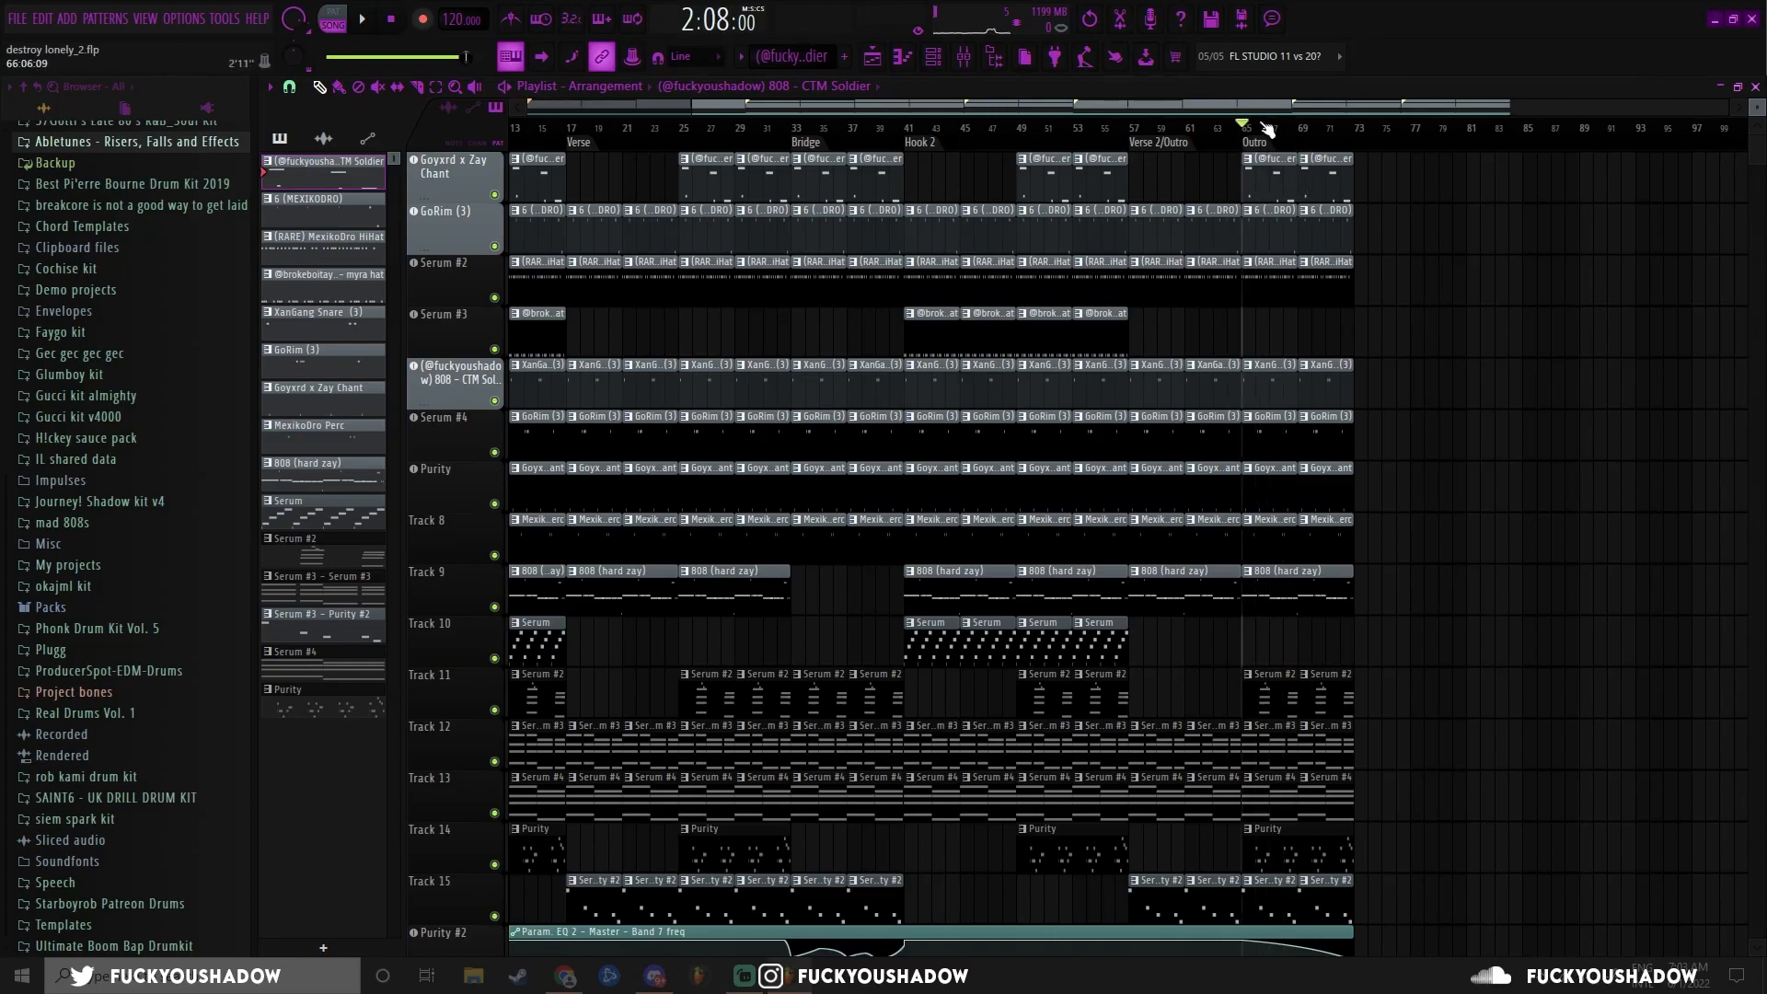
scroll(1625, 512, "up", 2)
scroll(1625, 512, "down", 3)
left_click_drag(1496, 821, 1238, 869)
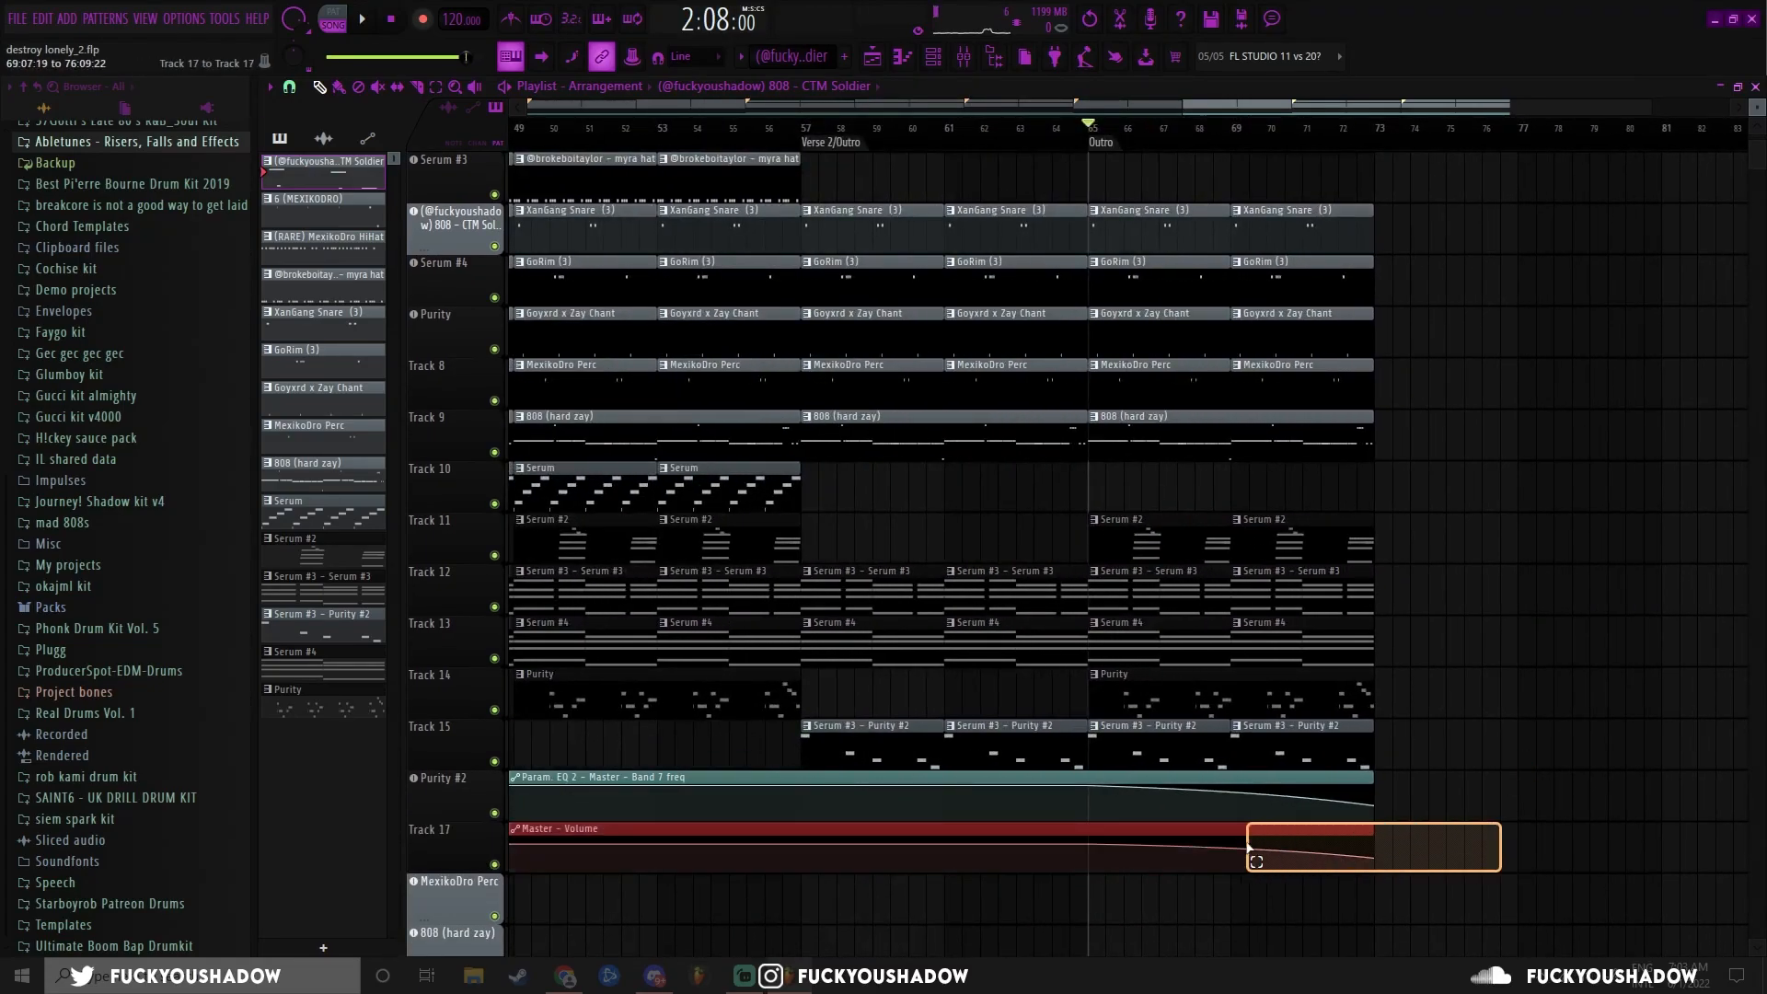
- Show the whole arrangement and return the playhead to the start of the song
scroll(1527, 715, "down", 1)
scroll(1542, 715, "down", 2)
key("Home")
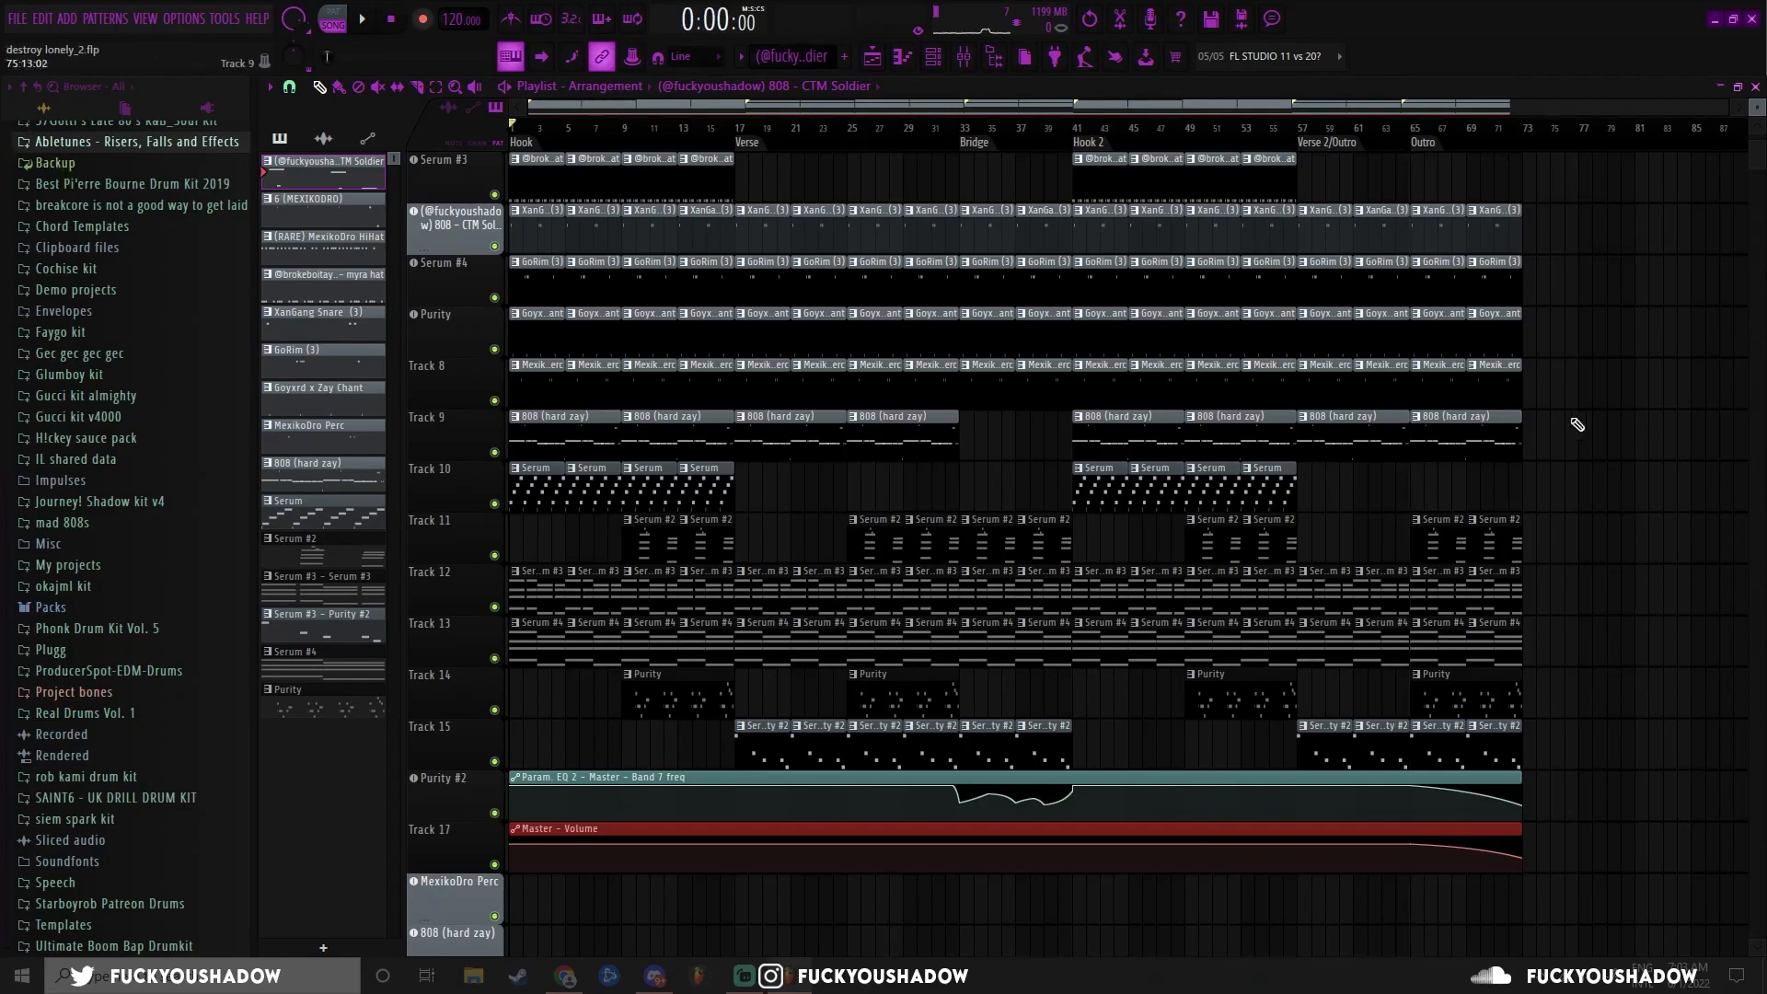